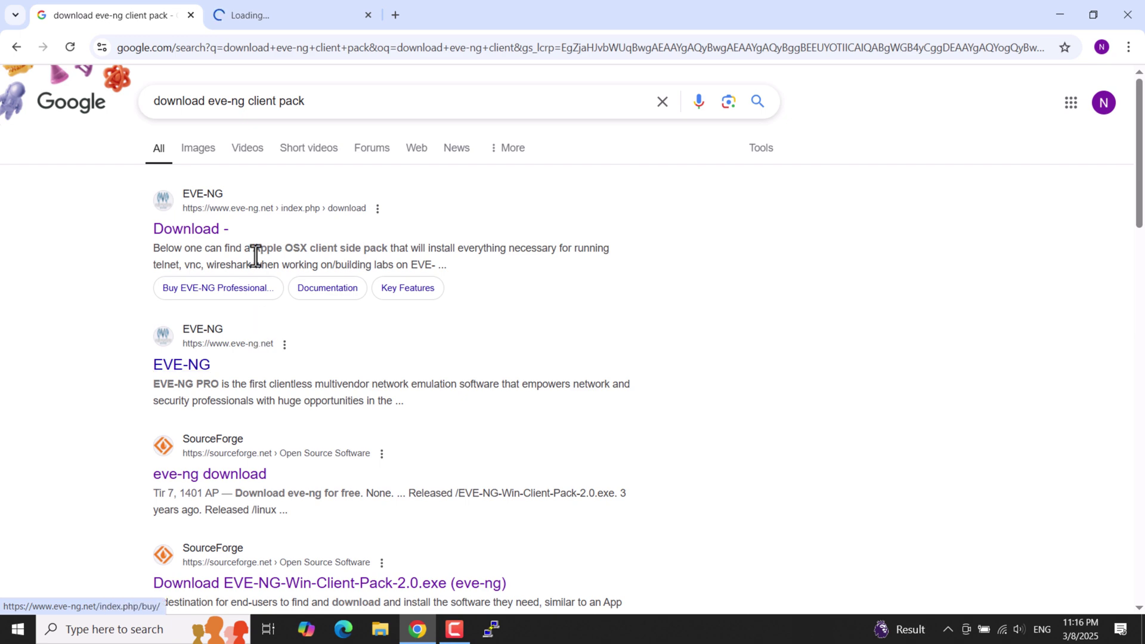
Start the eve-ng download on SourceForge, then Google 'download eve-ng' in a new Chrome tab.
left_click(259, 24)
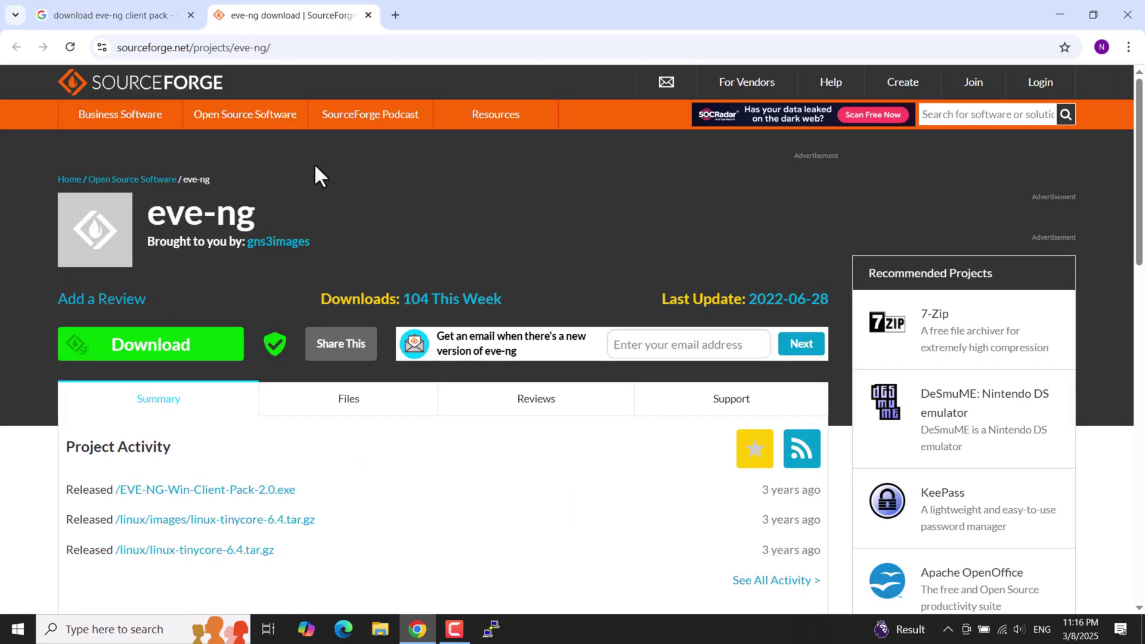
left_click(149, 351)
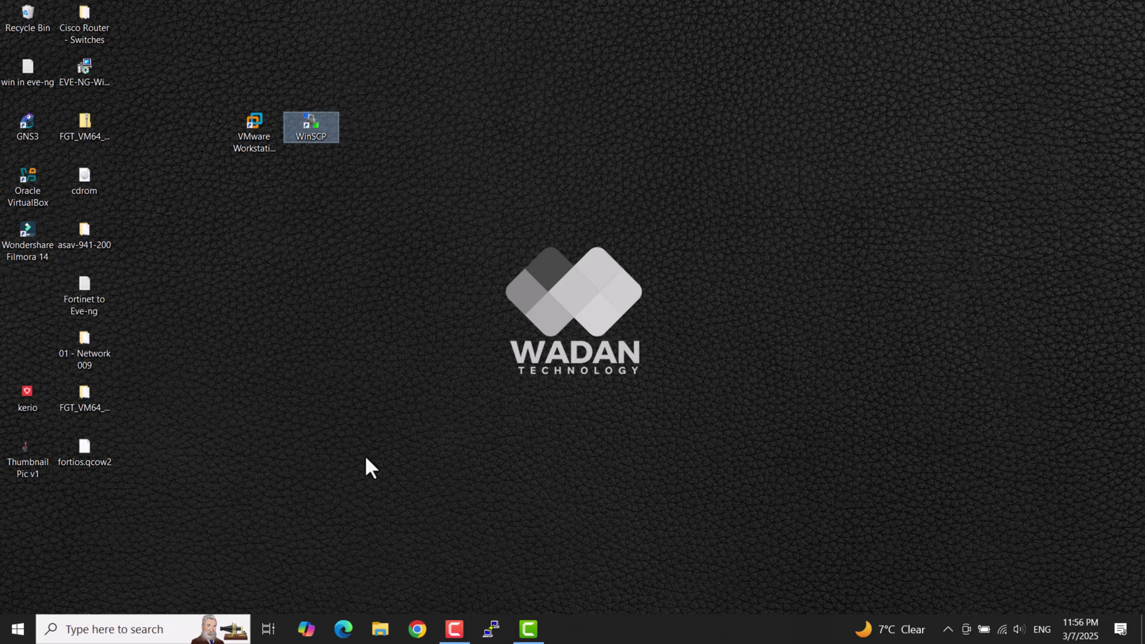
left_click(418, 628)
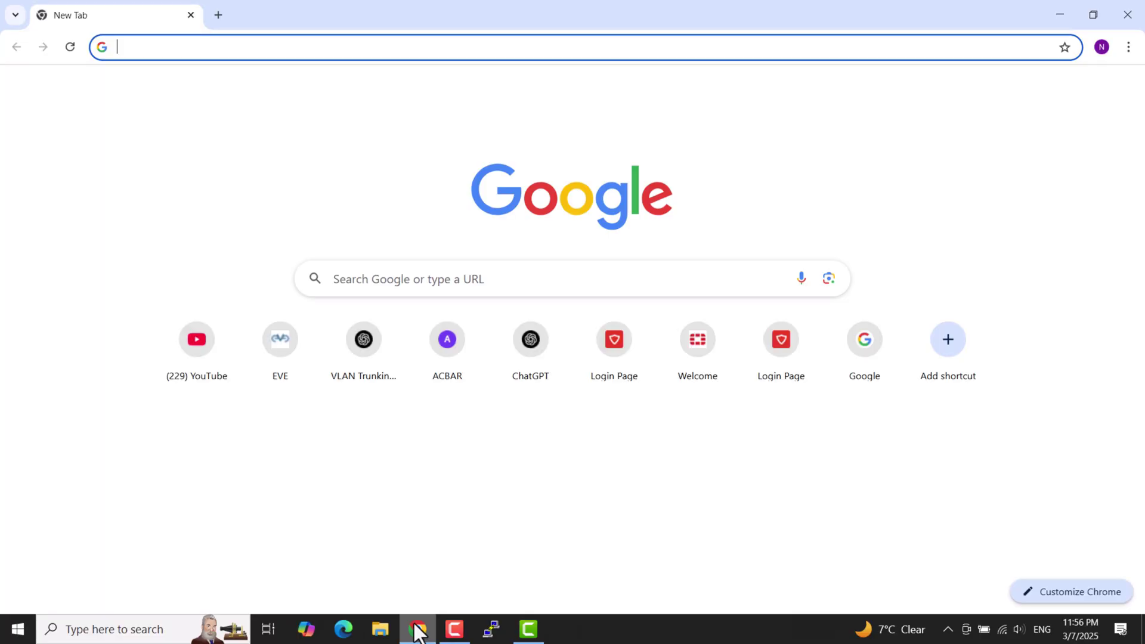
type("downl")
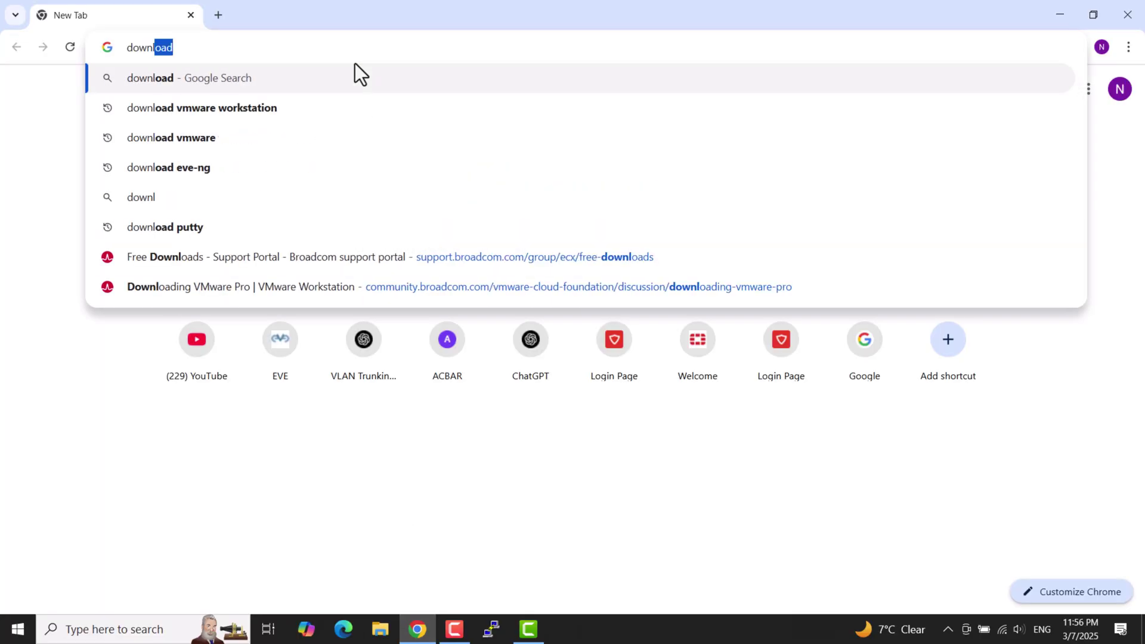
type("oad eve-ng")
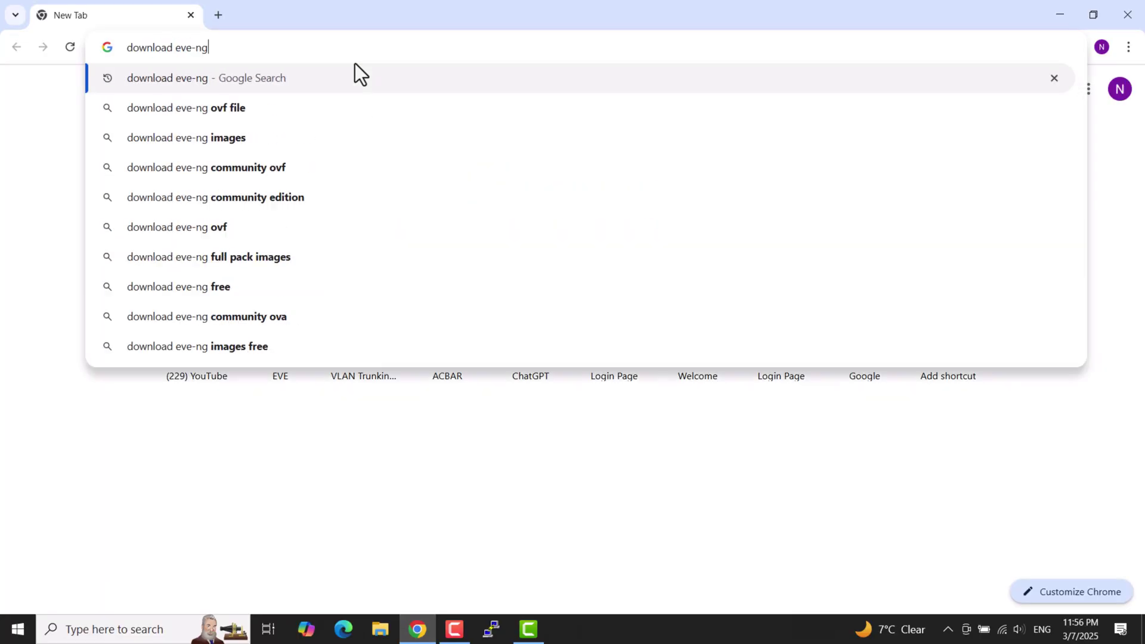
key("Return")
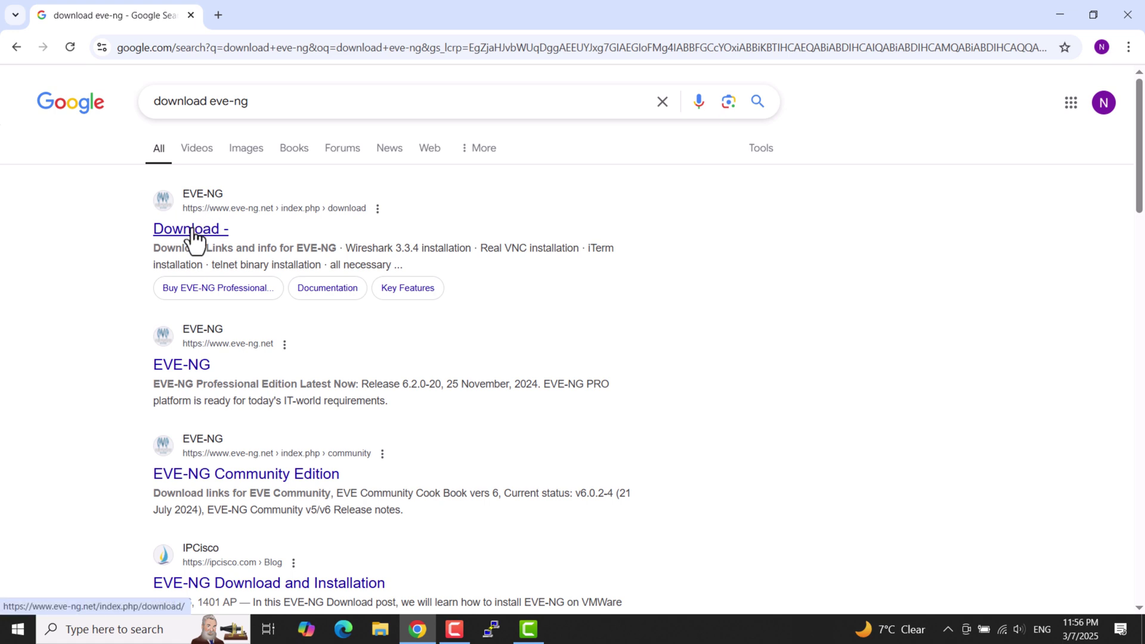
On the EVE-NG download page, compare ISO sizes and start the Community Edition full ISO download.
left_click(192, 240)
scroll(221, 260, "down", 1)
scroll(221, 241, "down", 1)
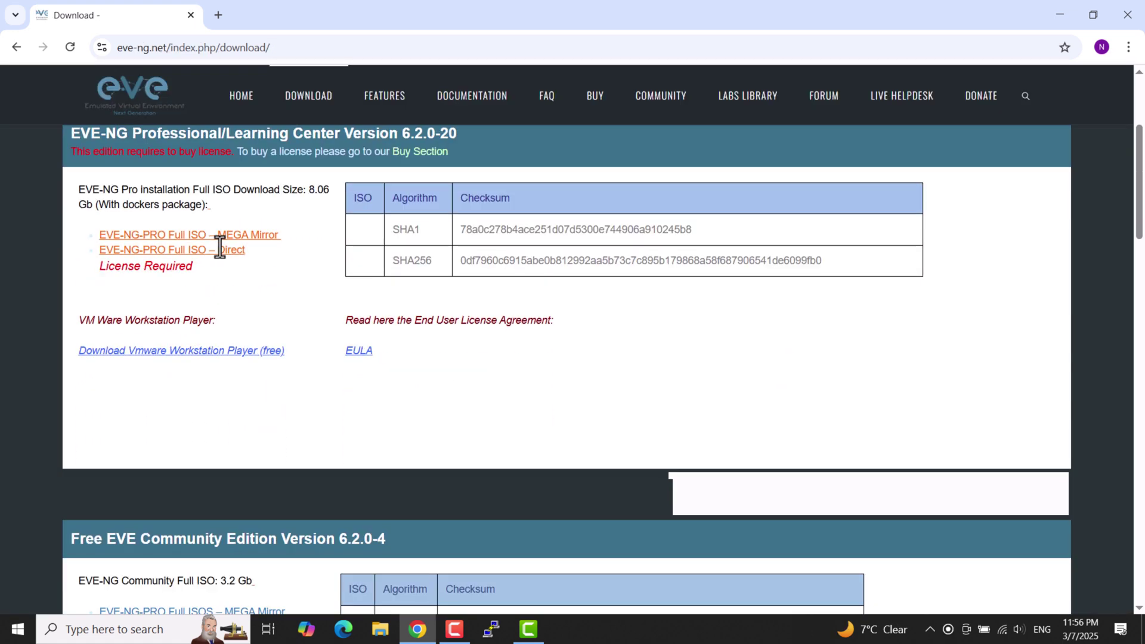
left_click_drag(78, 188, 230, 187)
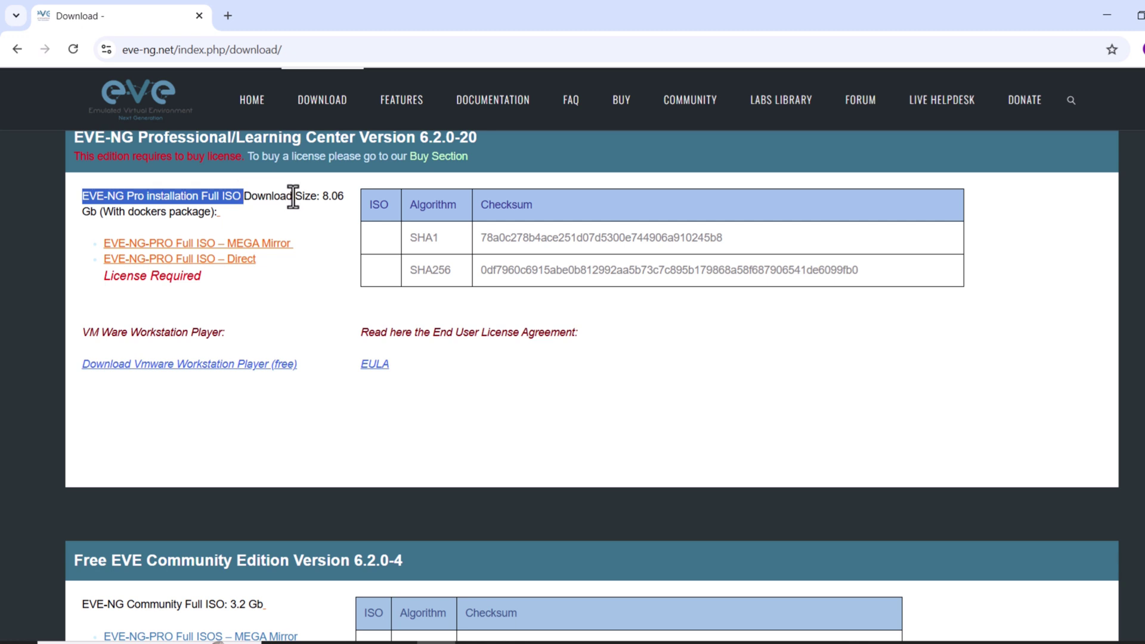
left_click_drag(294, 197, 344, 195)
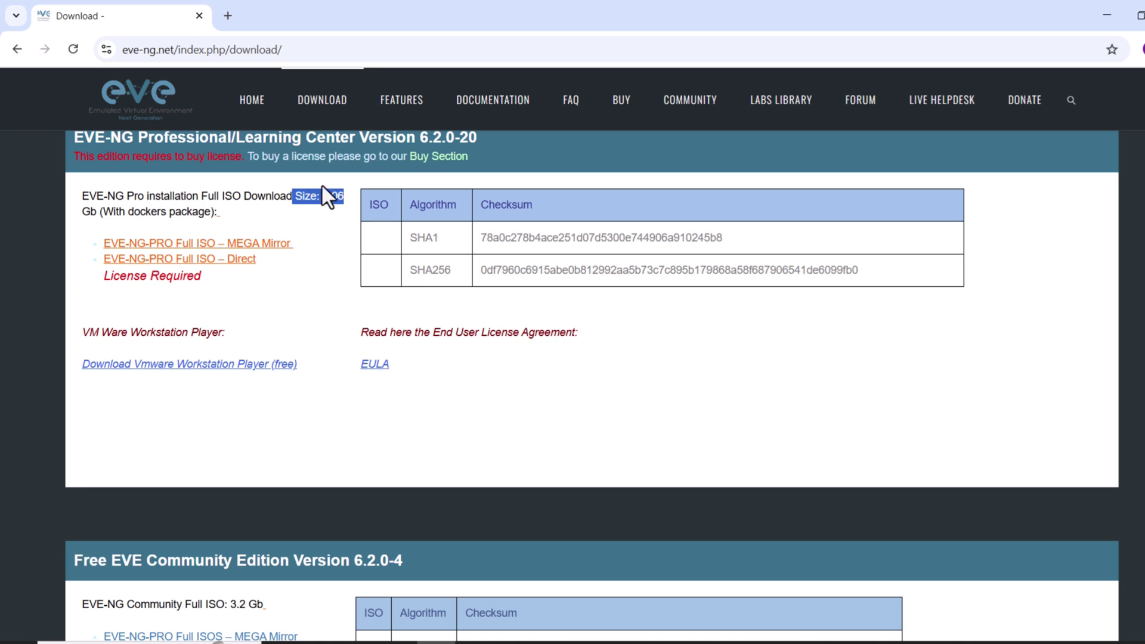
scroll(330, 252, "down", 5)
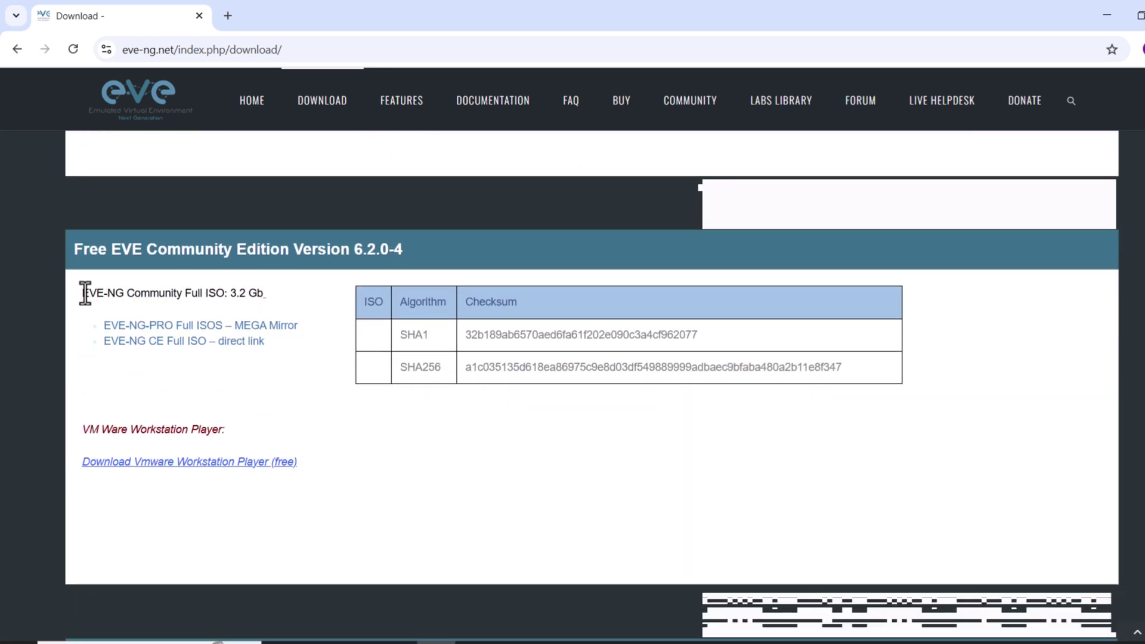
left_click_drag(84, 293, 268, 306)
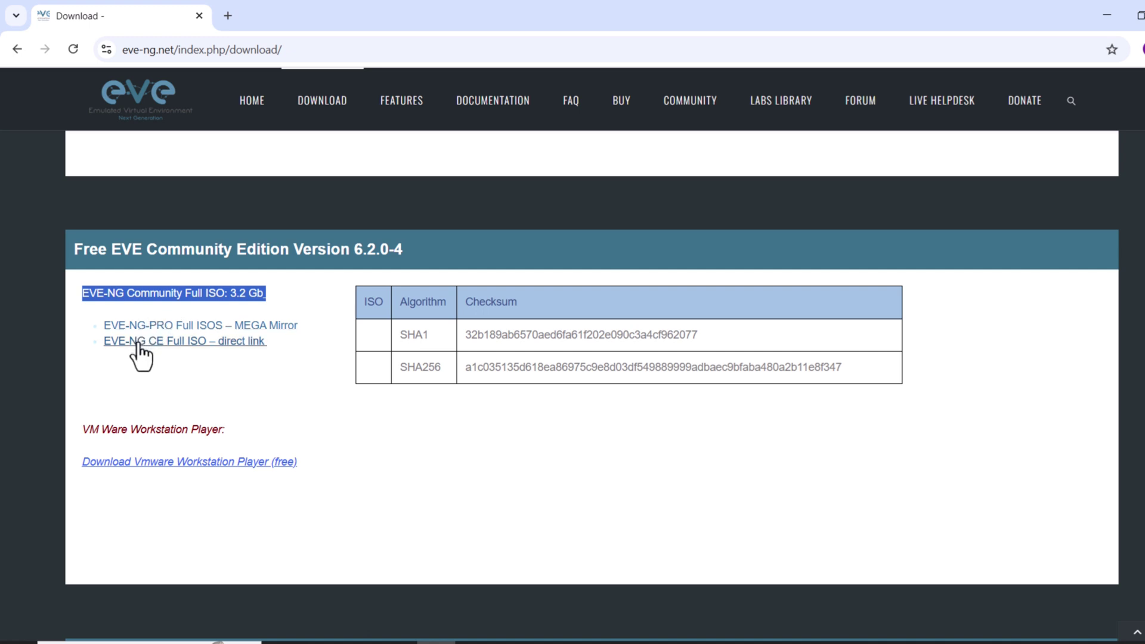
left_click(242, 344)
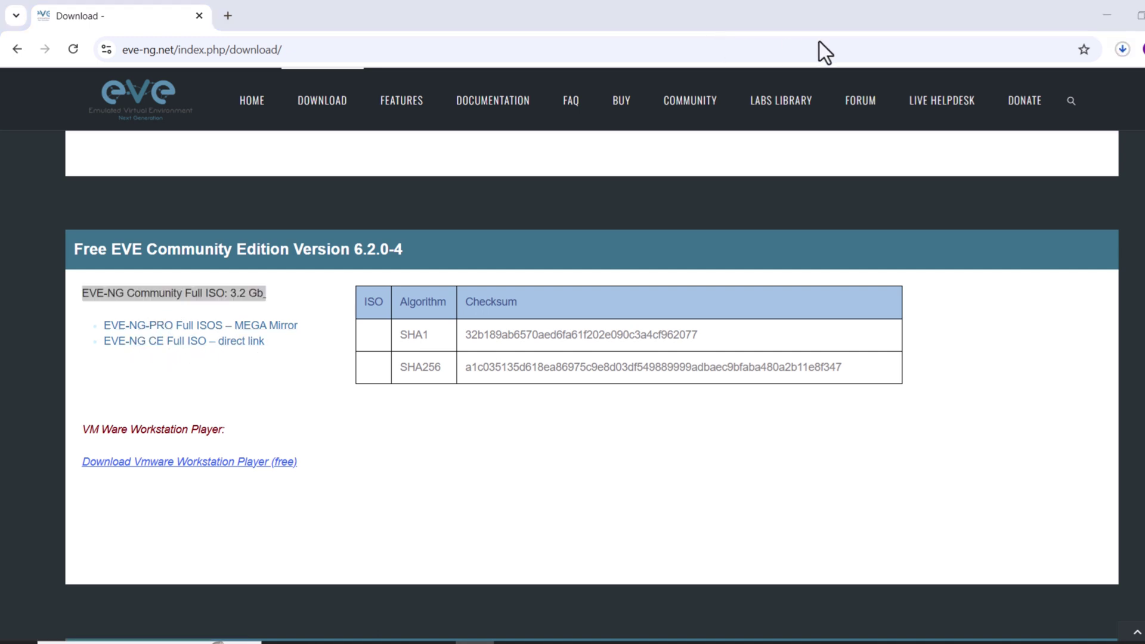
Check the ISO download progress, read the VMware Workstation Player note, and launch VMware Workstation.
left_click(1122, 48)
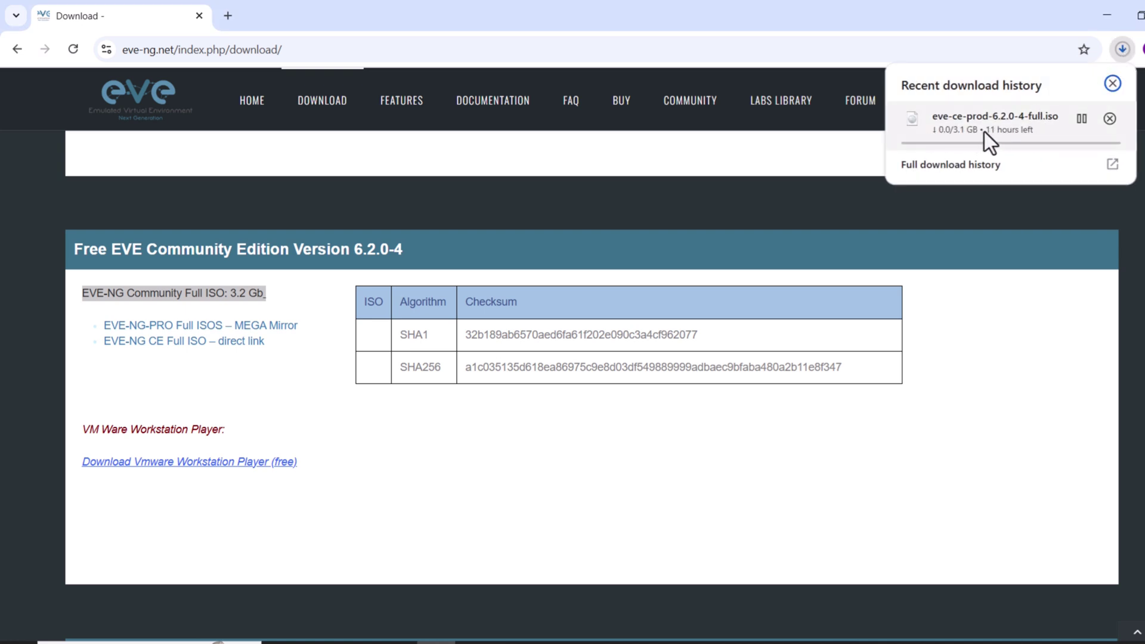
left_click(391, 293)
scroll(391, 295, "down", 1)
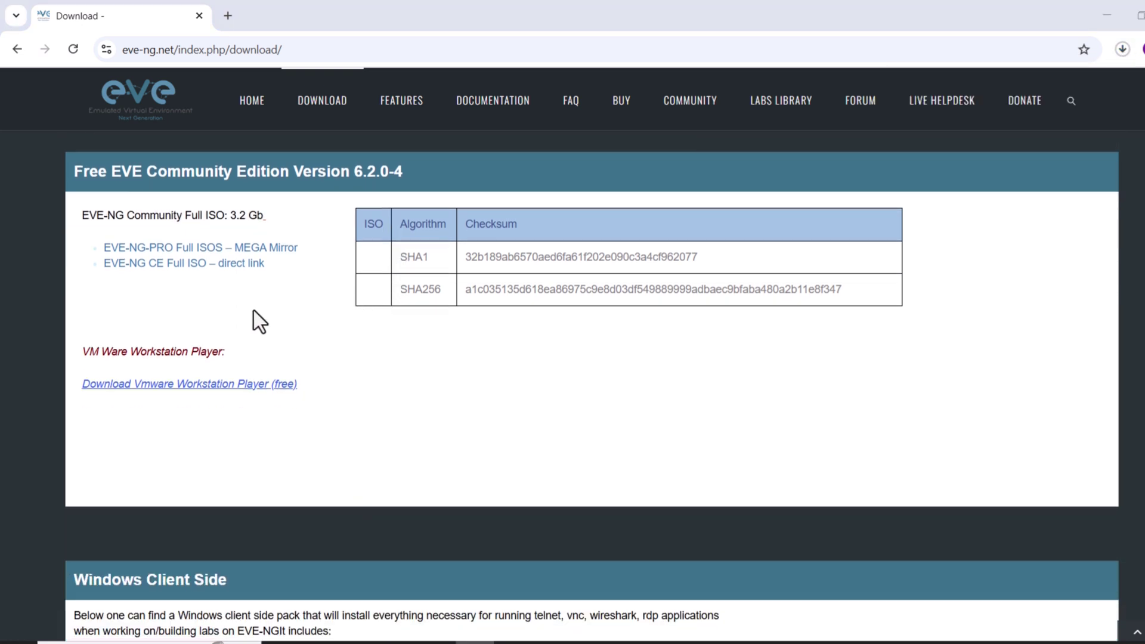
left_click_drag(80, 351, 225, 351)
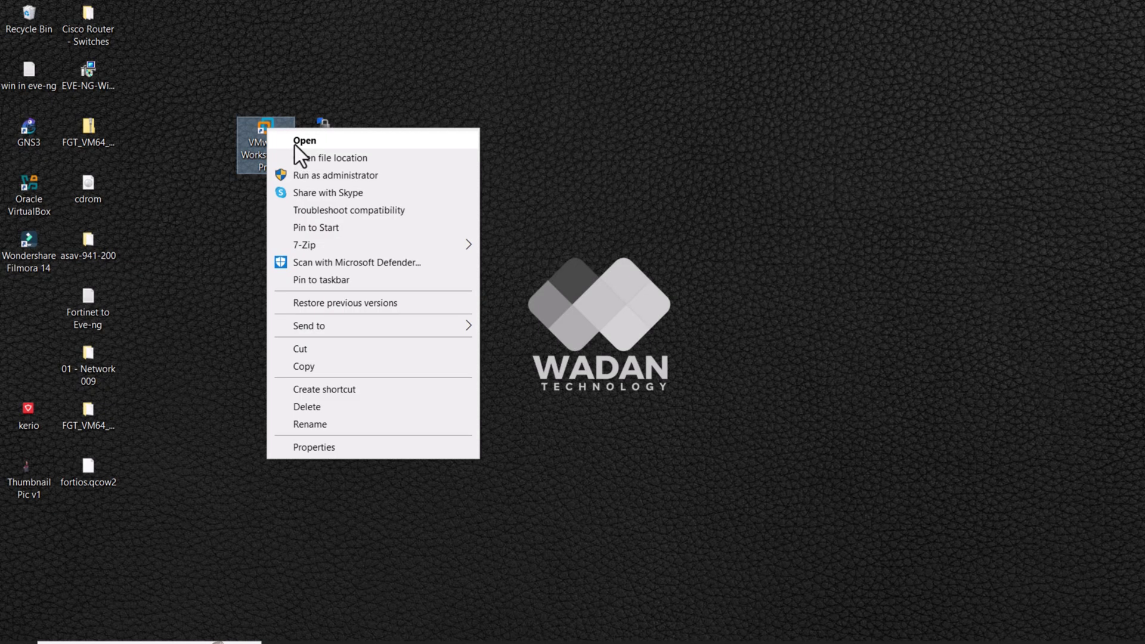
left_click(294, 145)
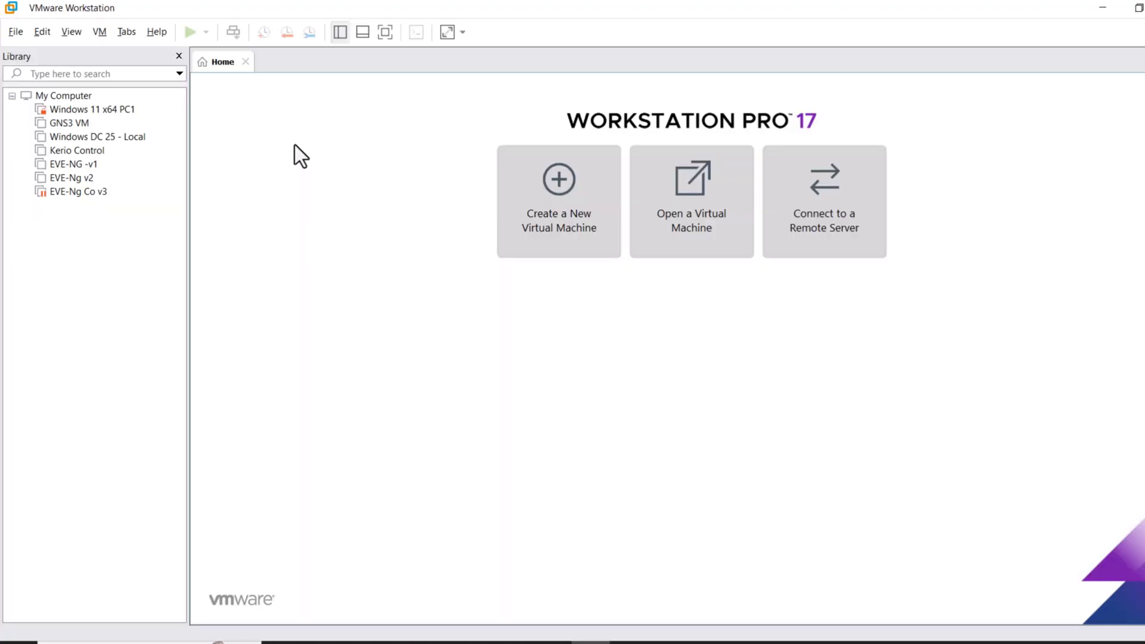
Start a typical new virtual machine using the eve-ce-prod-6.2.0-4-full ISO from Downloads as installer.
left_click(556, 237)
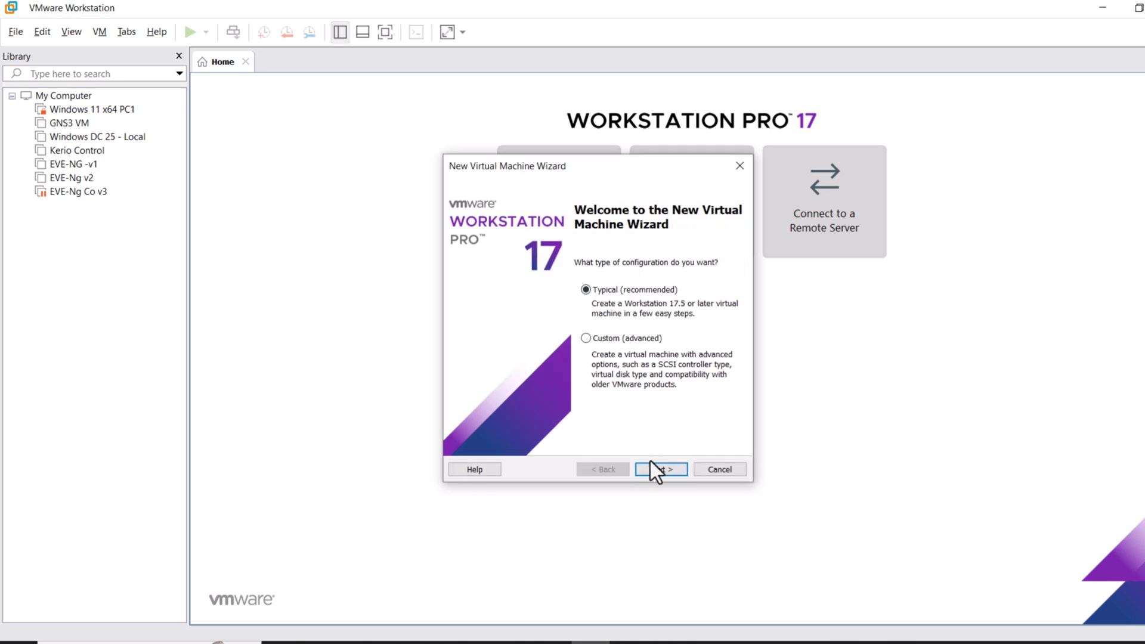
left_click(663, 469)
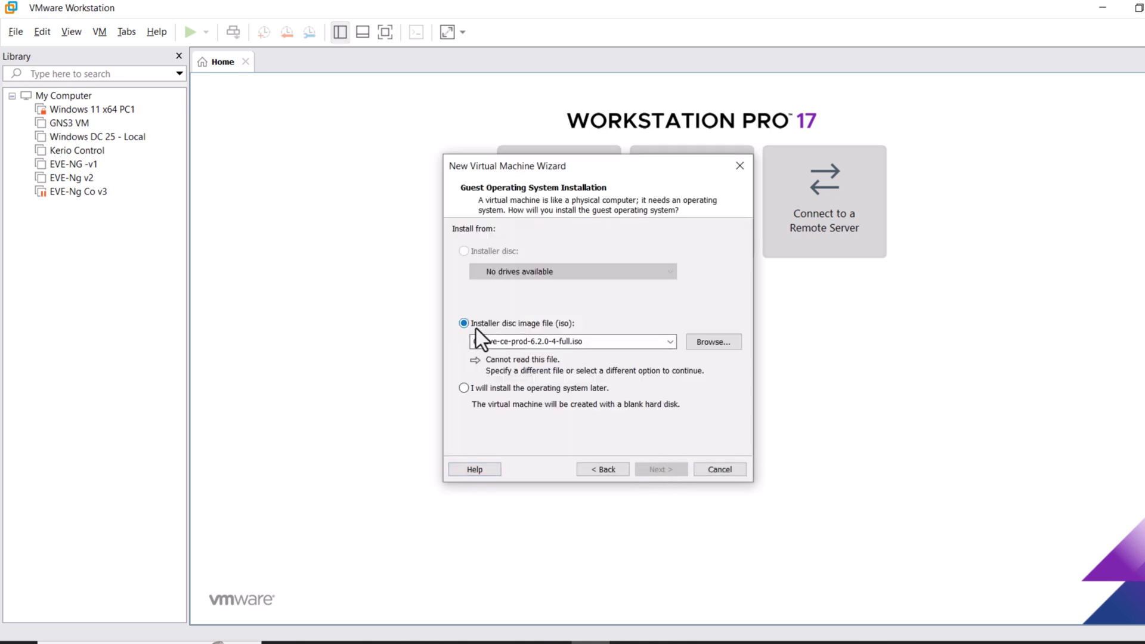
left_click(713, 344)
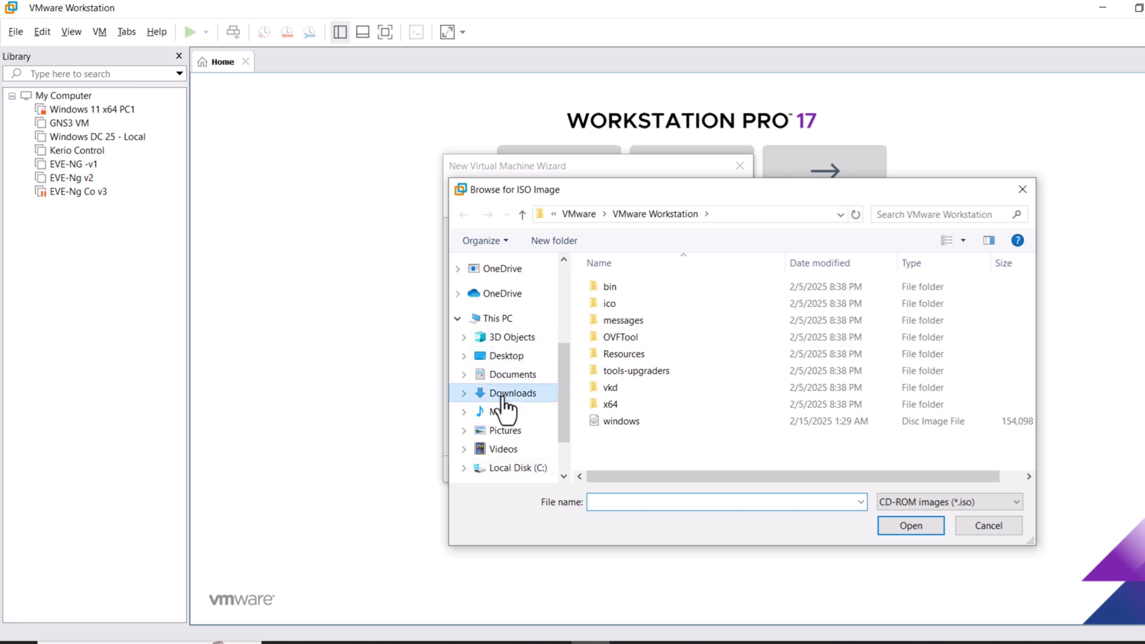
left_click(536, 391)
left_click(656, 346)
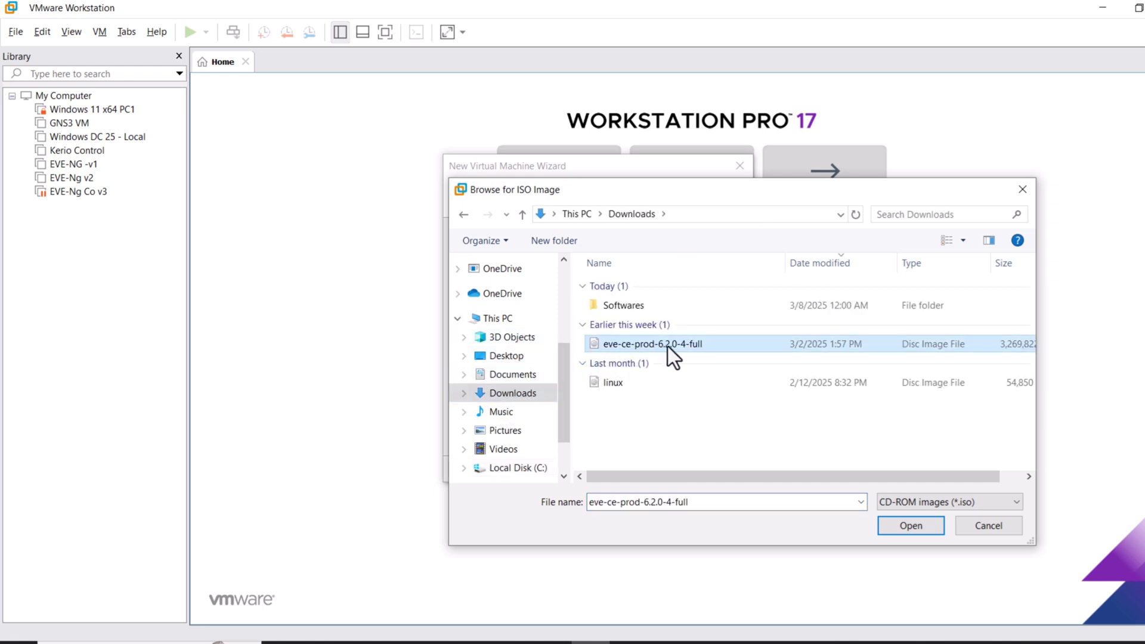
left_click(914, 524)
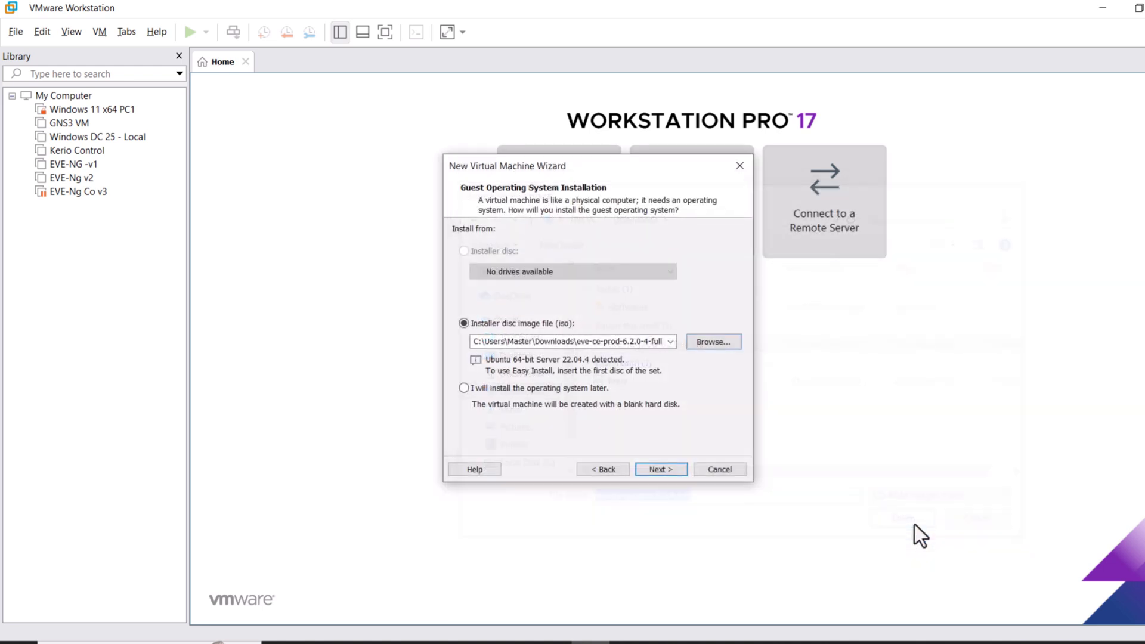
Advance to the naming step, select the location path, and bring up File Explorer.
left_click(661, 469)
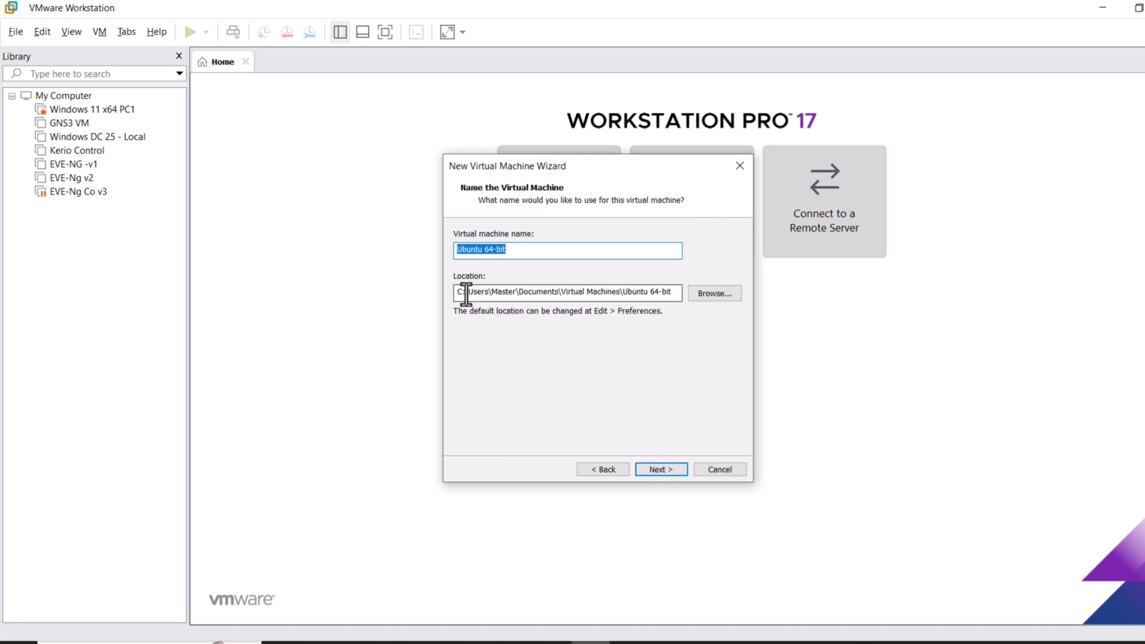
left_click_drag(454, 291, 670, 300)
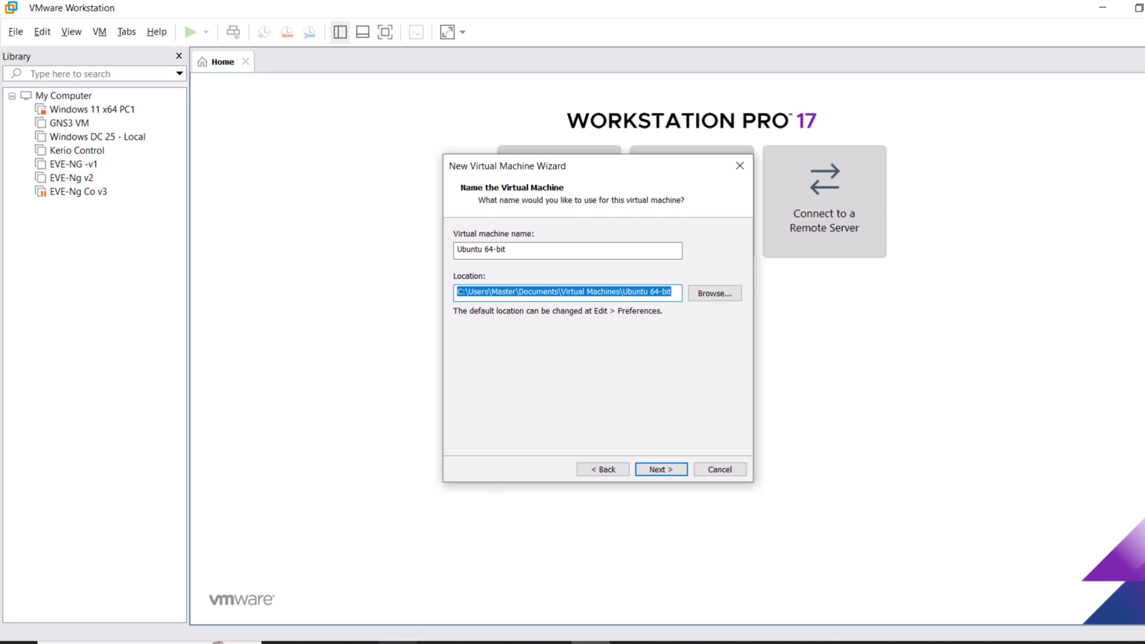
key("super+e")
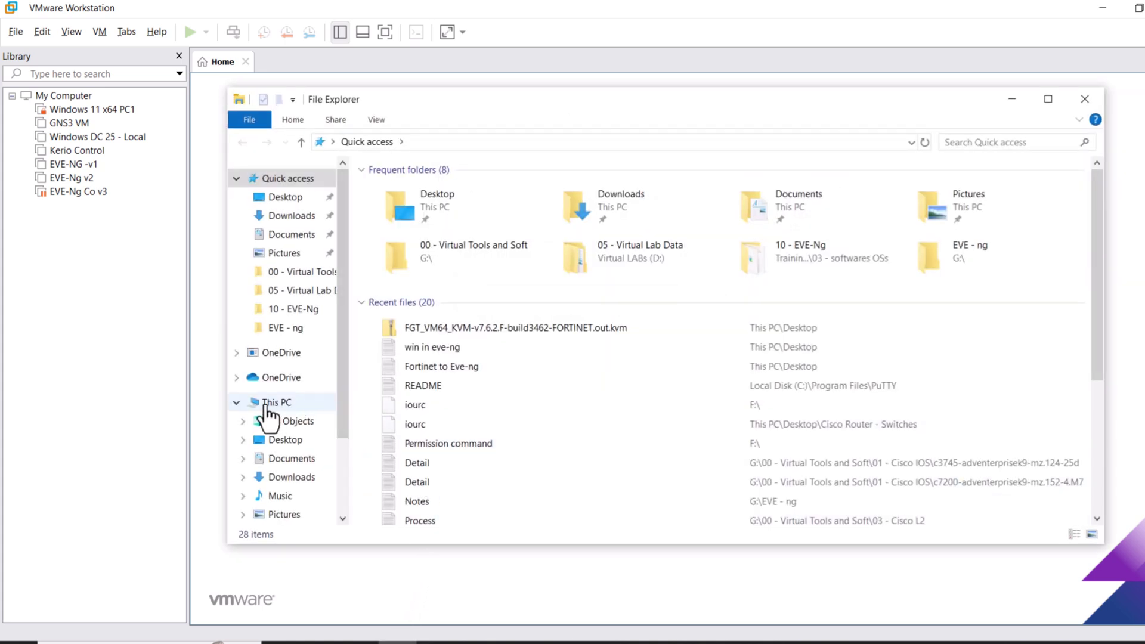
Browse to Virtual LABs (D:) > 05 - Virtual Lab Data and add a folder named '203 - EVE-Ng v4'.
left_click(272, 403)
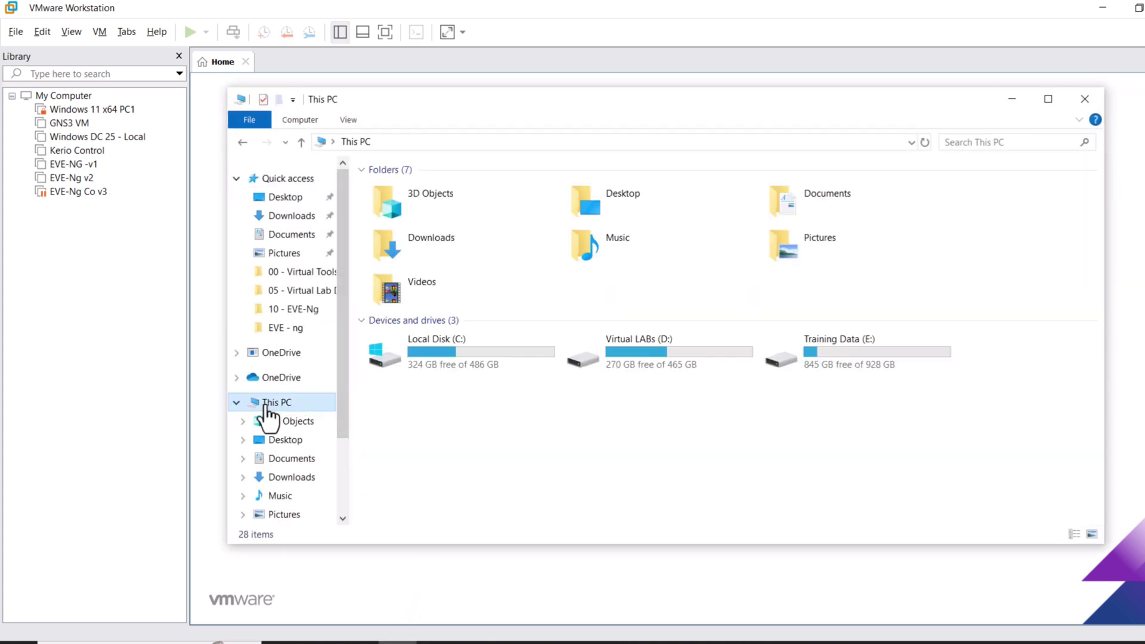
double_click(645, 352)
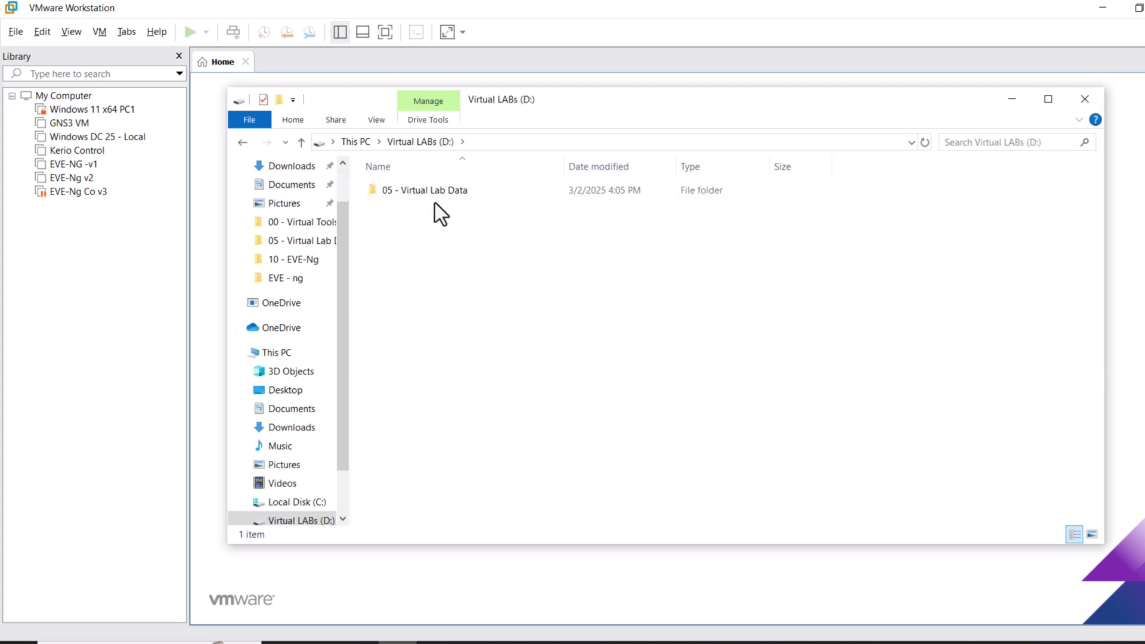
double_click(417, 192)
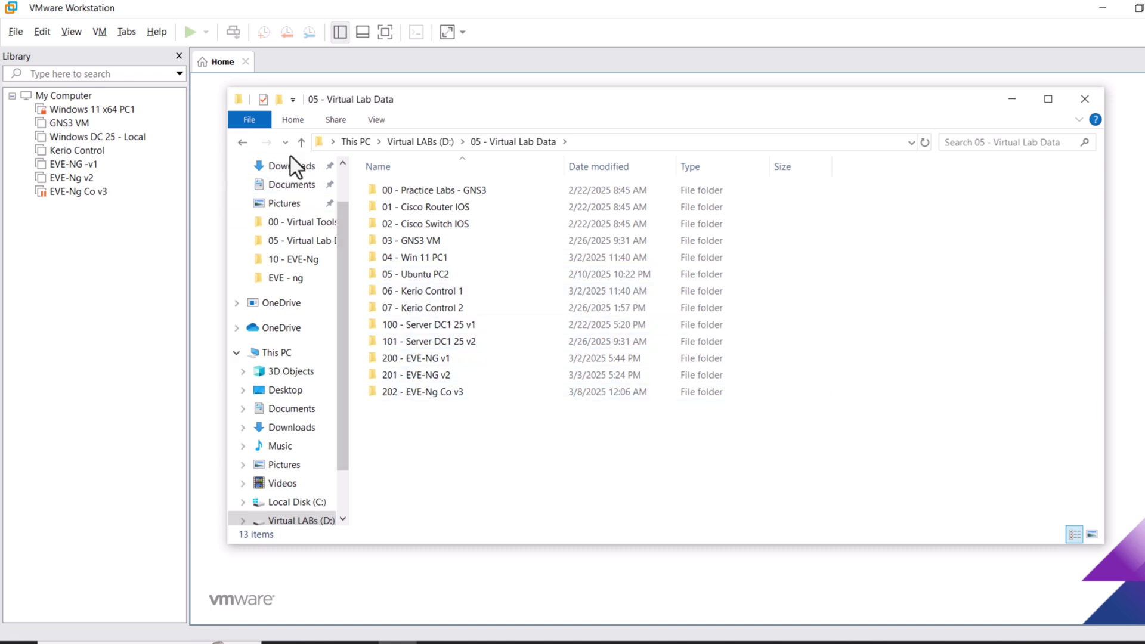
left_click(278, 106)
type("203 - EVE-Ng")
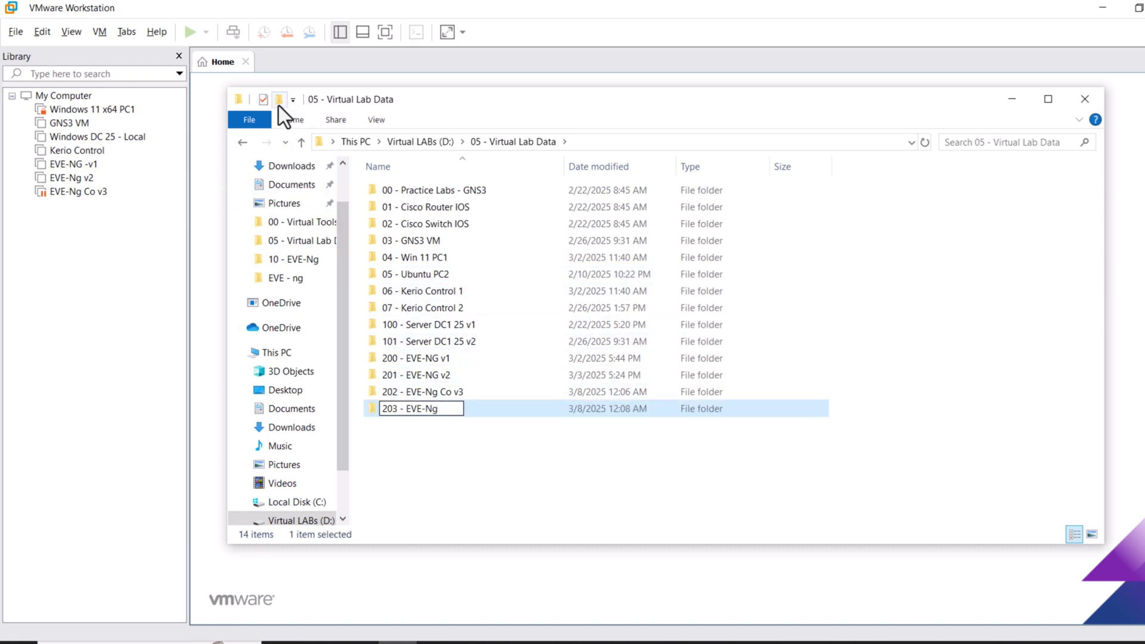
type(" v4")
key("Return")
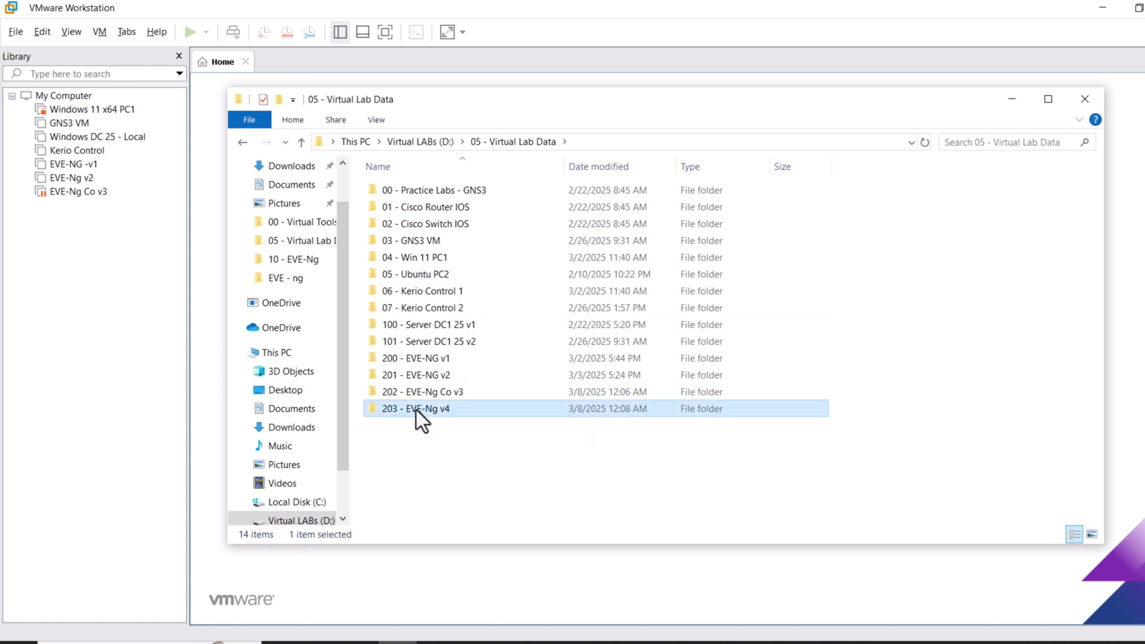
Point the VM location to D:\05 - Virtual Lab Data\203 - EVE-Ng v4 and erase the default name.
left_click(1085, 98)
left_click(698, 301)
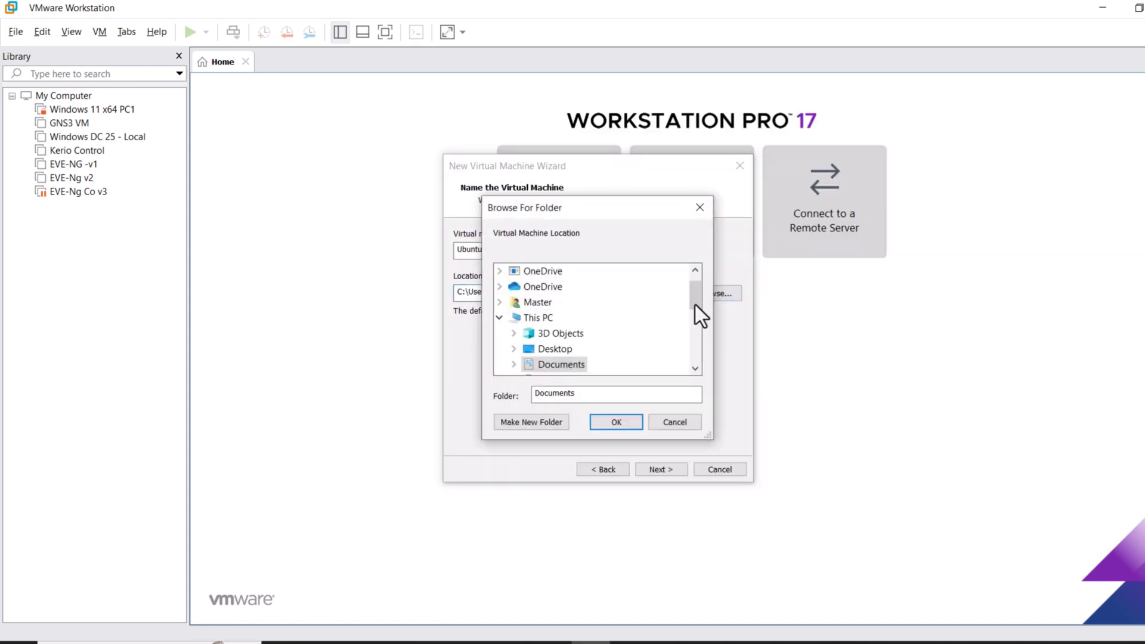
scroll(528, 343, "down", 2)
scroll(515, 337, "down", 1)
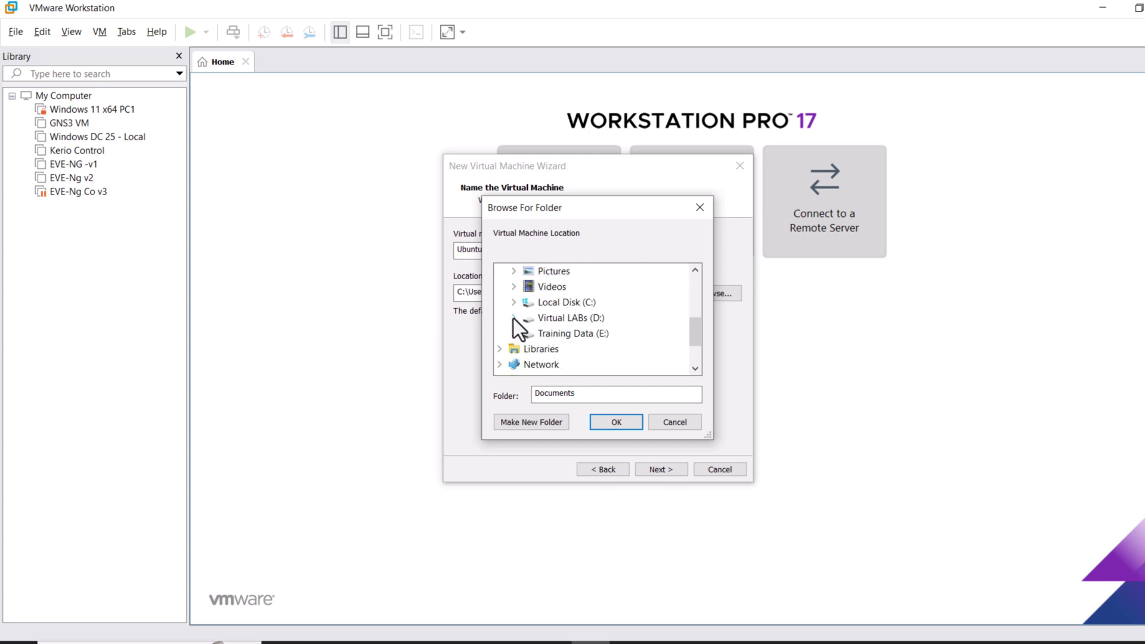
left_click(513, 318)
left_click_drag(692, 320, 694, 342)
left_click(598, 334)
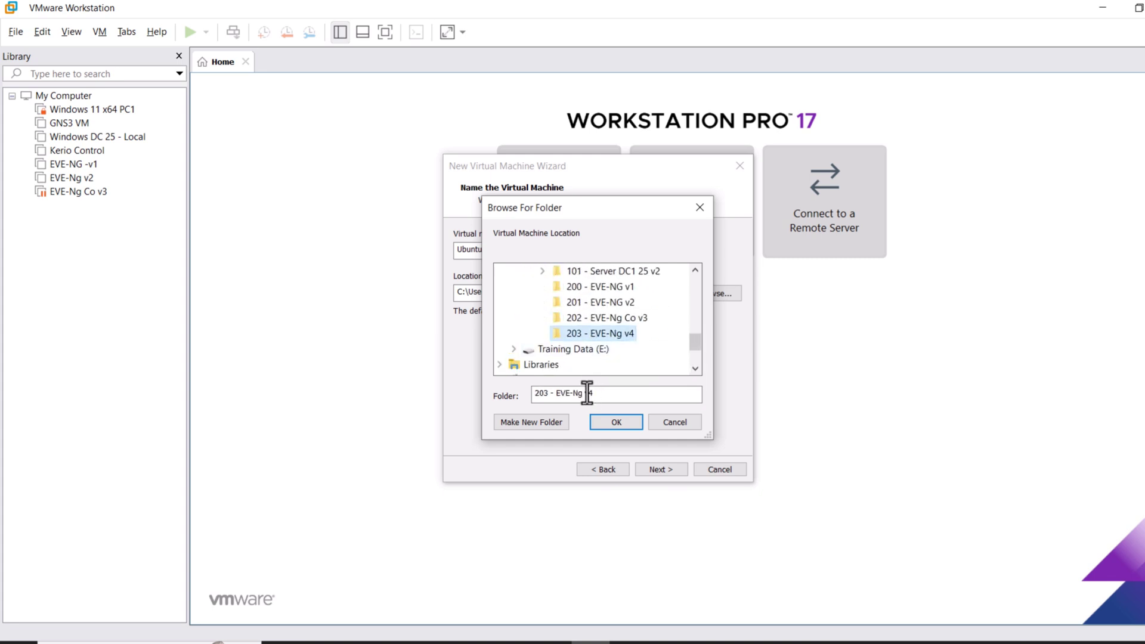
left_click(611, 422)
left_click(513, 250)
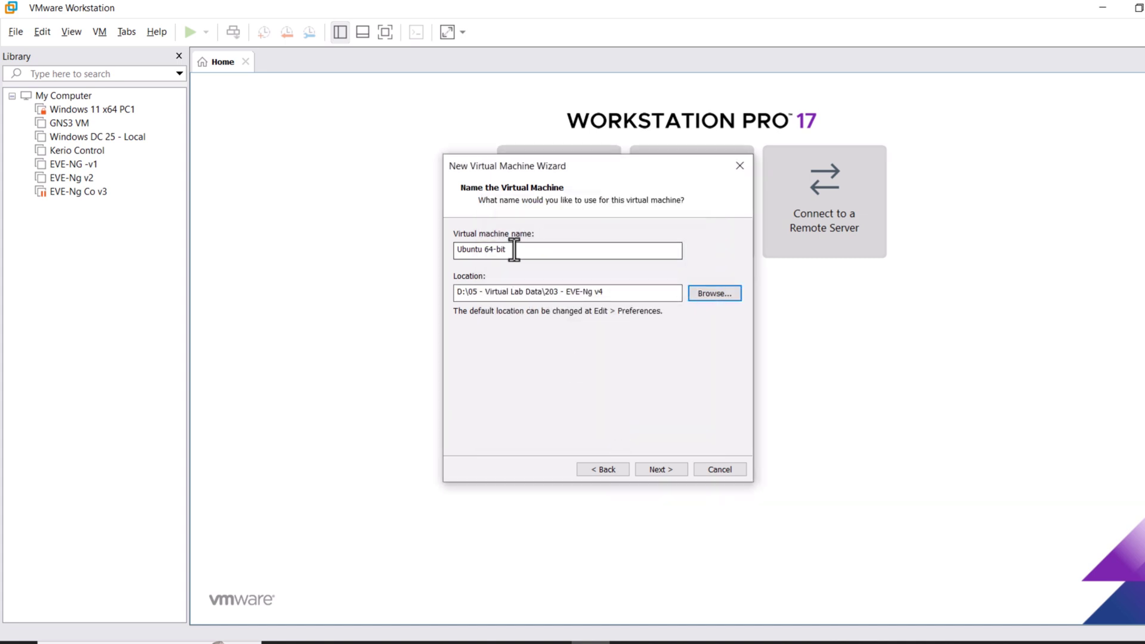
key("BackSpace")
key("BackSpace")
key("BackSpace")
key("BackSpace")
key("BackSpace")
key("BackSpace")
key("BackSpace")
key("BackSpace")
key("BackSpace")
key("BackSpace")
key("BackSpace")
key("BackSpace")
key("BackSpace")
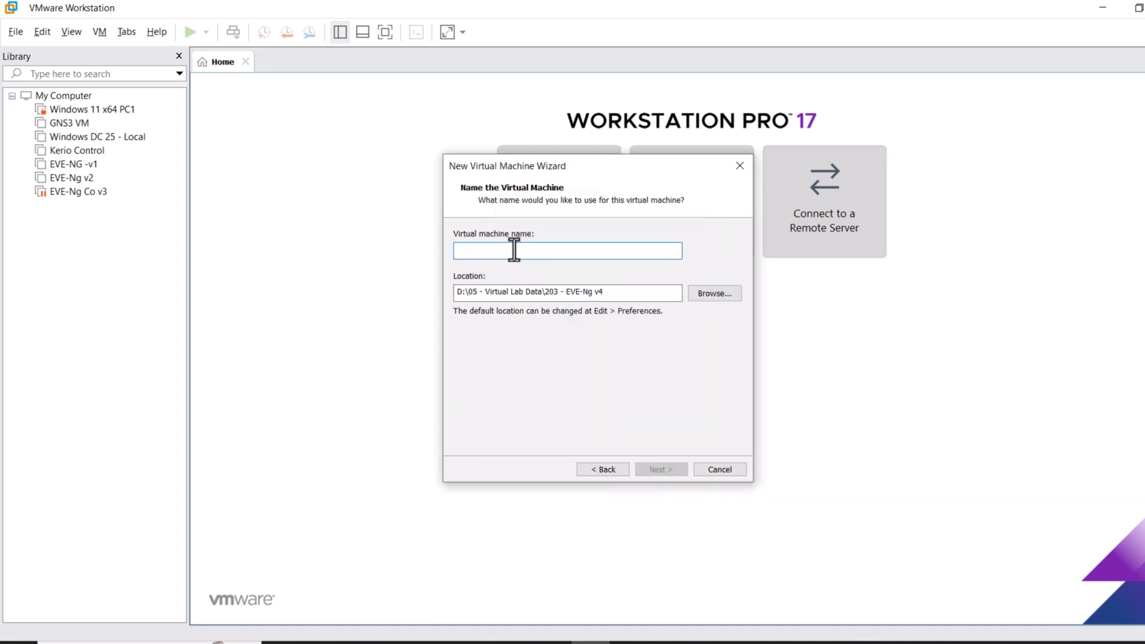
Name the virtual machine 'EVE-NG -v4' and continue to the disk capacity step.
type("EVE-NG")
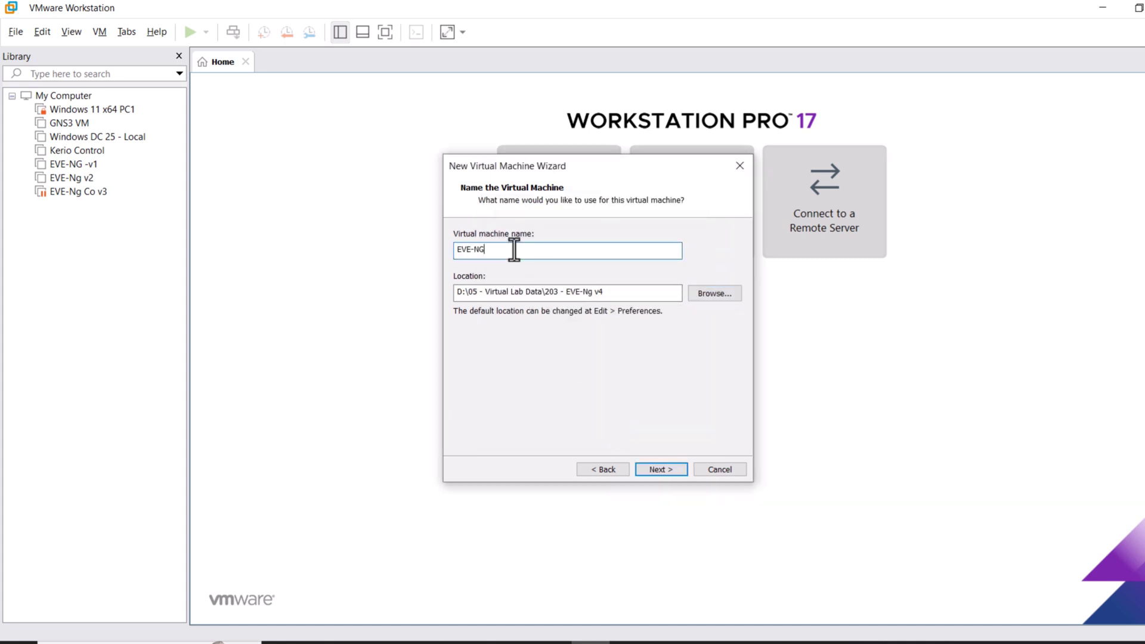
type(" -v4")
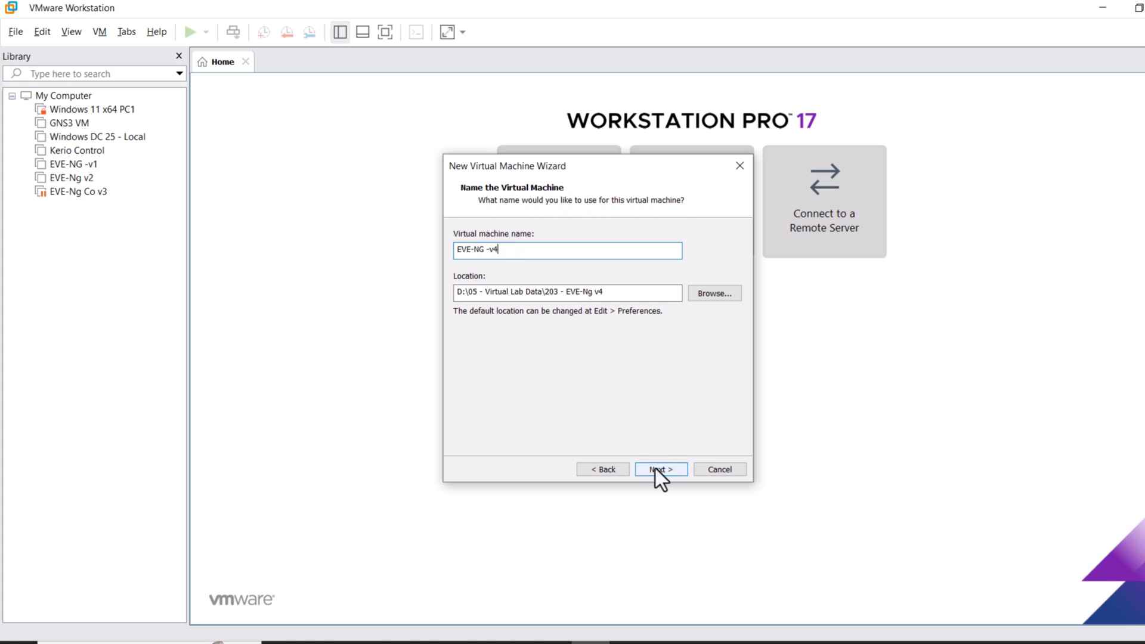
left_click(655, 469)
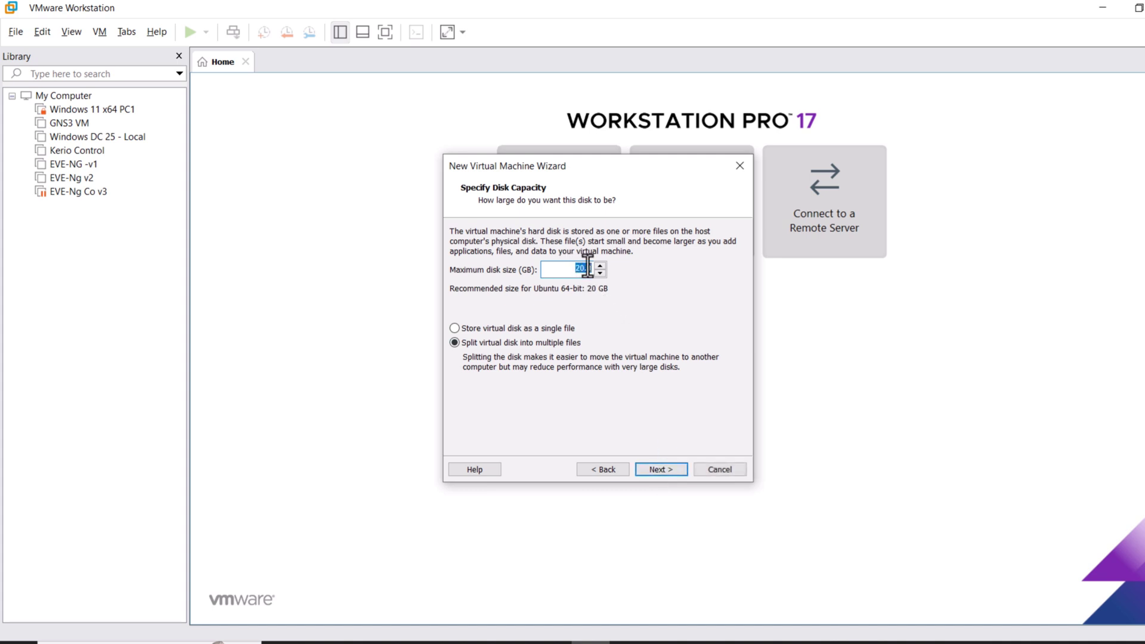
Set the maximum disk size to 200 GB as a single file and continue to the summary.
key("BackSpace")
type("200")
left_click(656, 467)
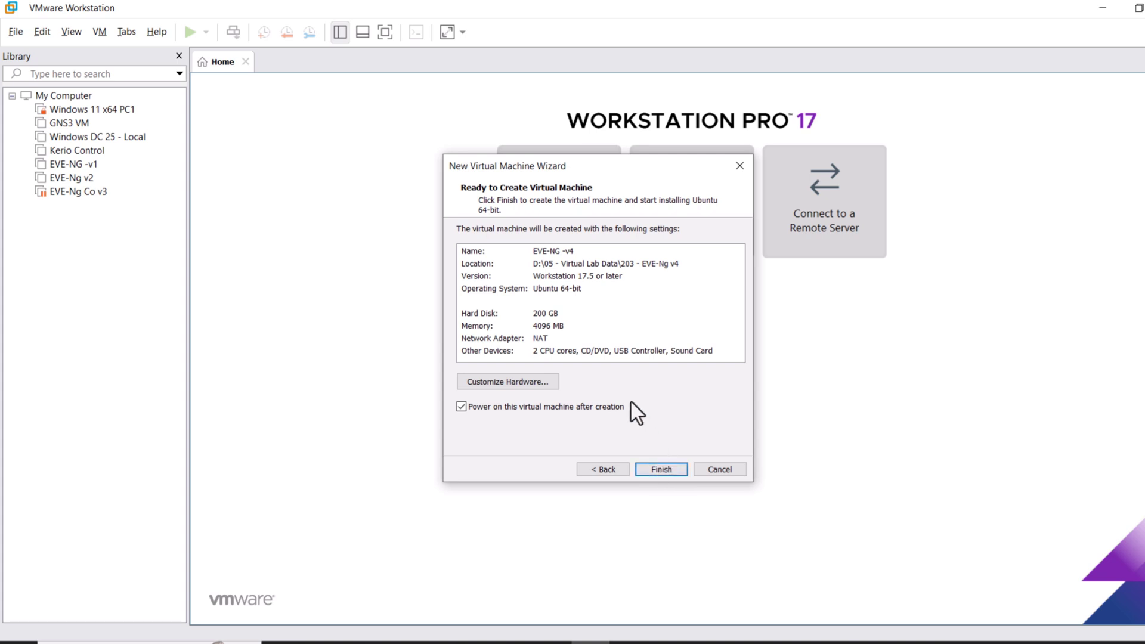
Open Customize Hardware from the Ready to Create page.
left_click(545, 381)
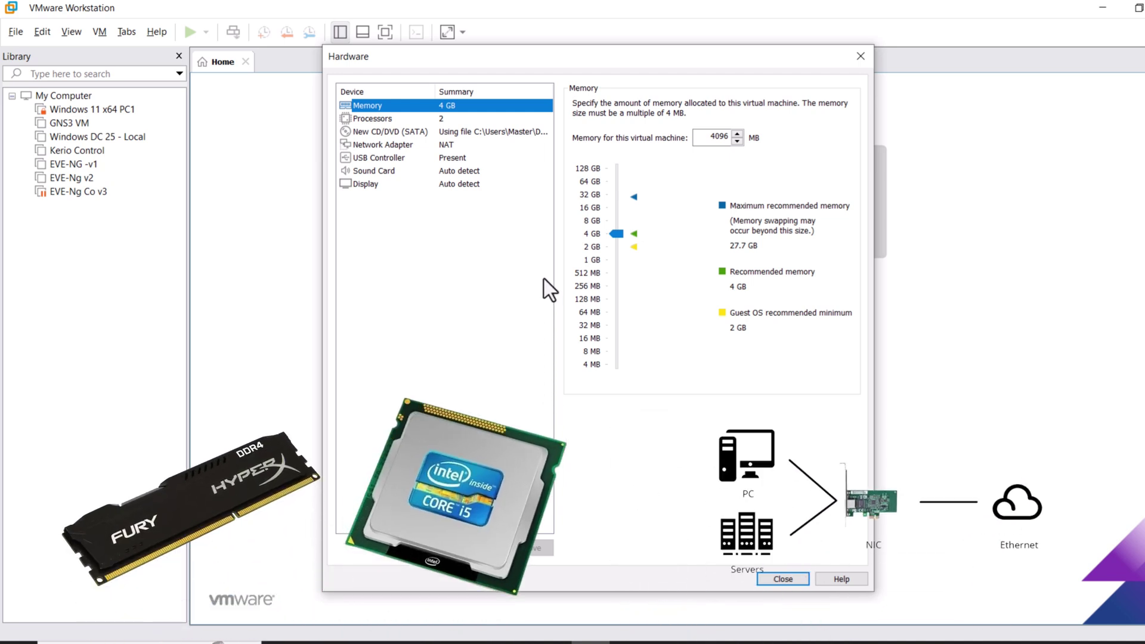
Set the Network Adapter to Bridged with replicated connection state, then finish and power on EVE-NG -v4.
left_click(377, 147)
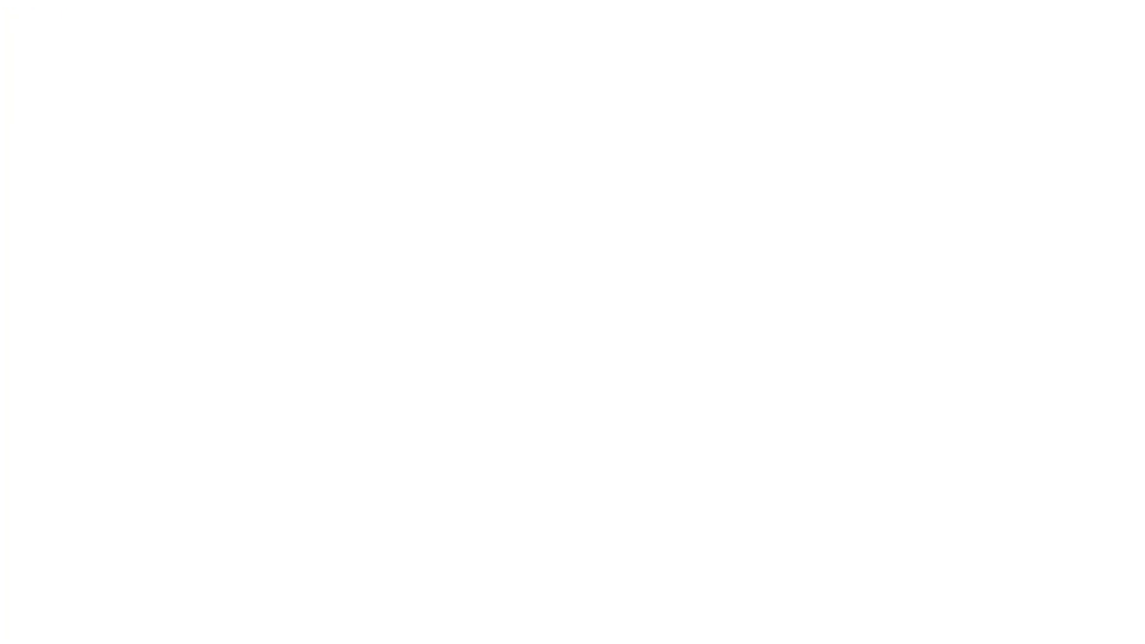
left_click(577, 158)
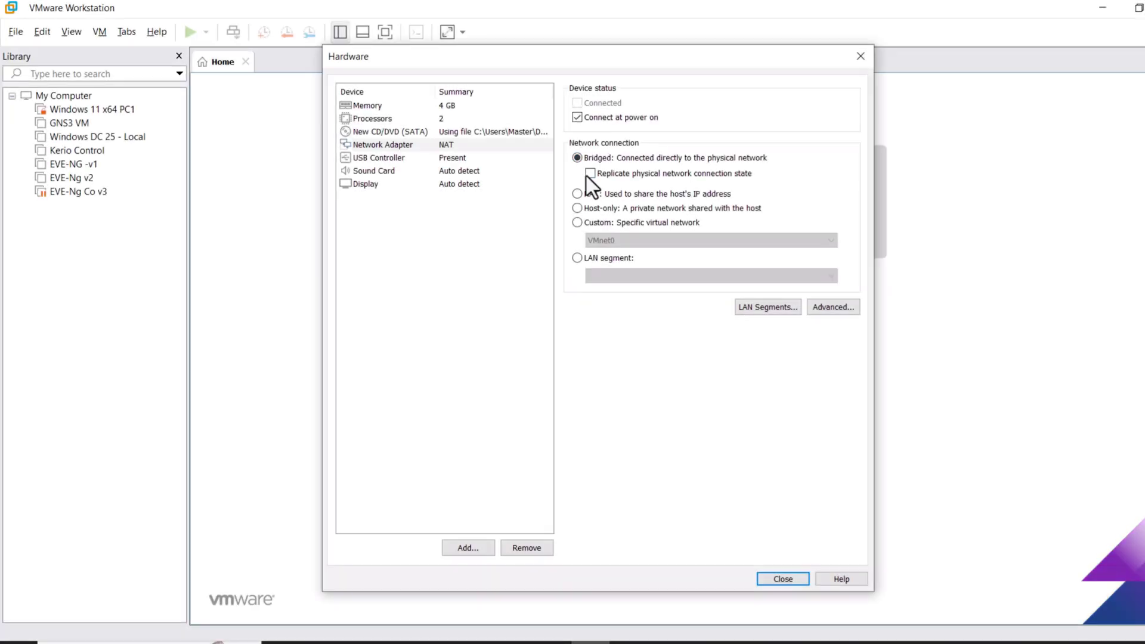
left_click(590, 174)
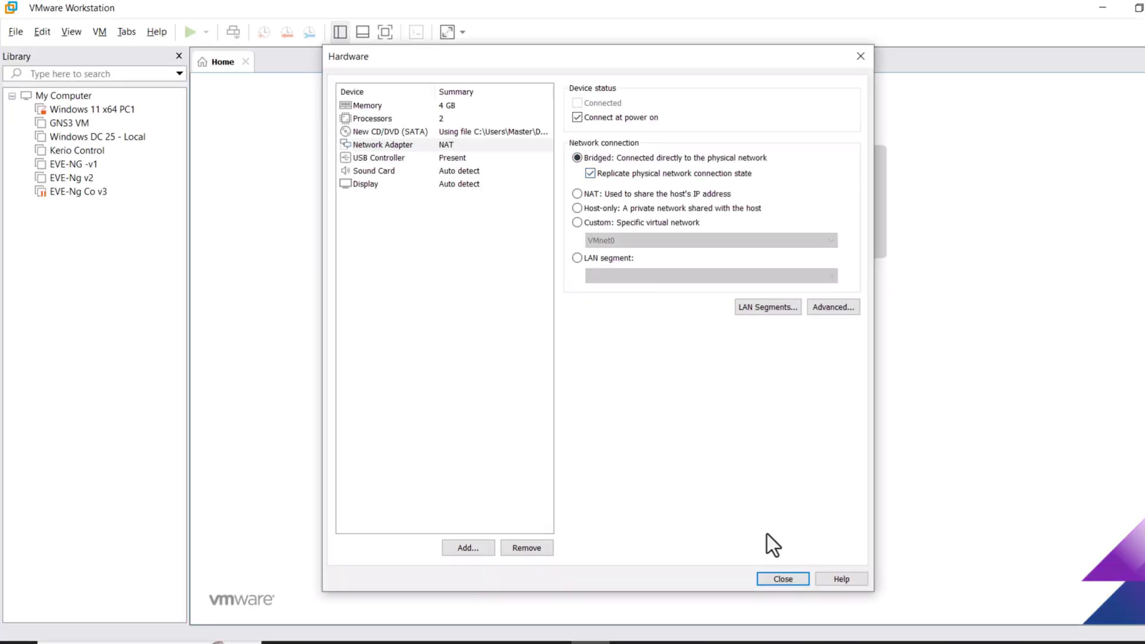
left_click(782, 579)
left_click(658, 470)
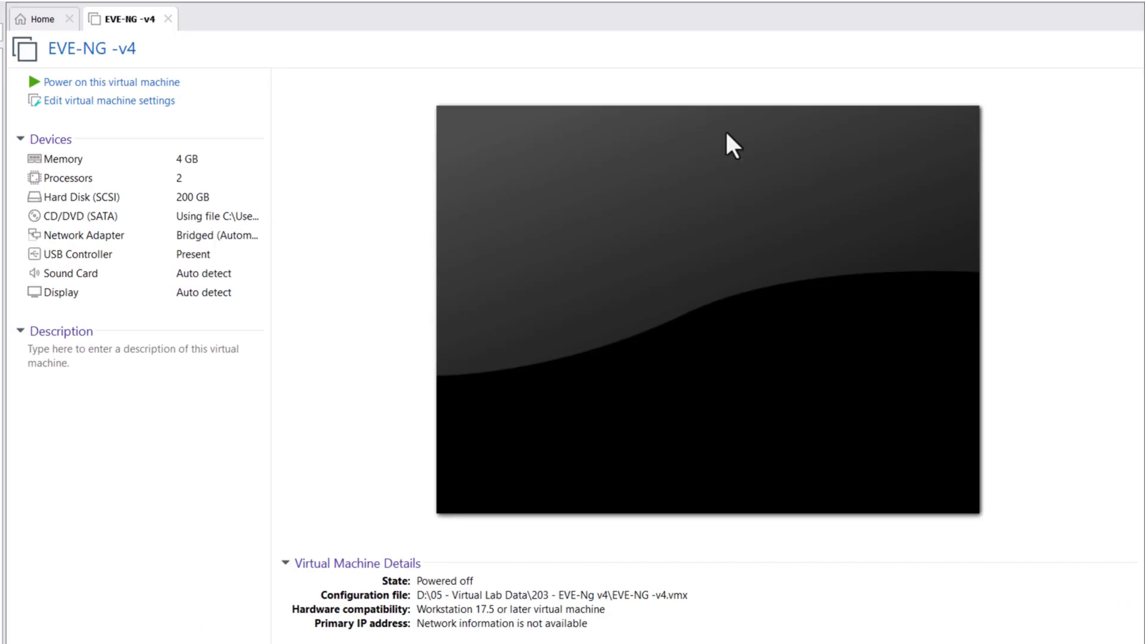
left_click(728, 146)
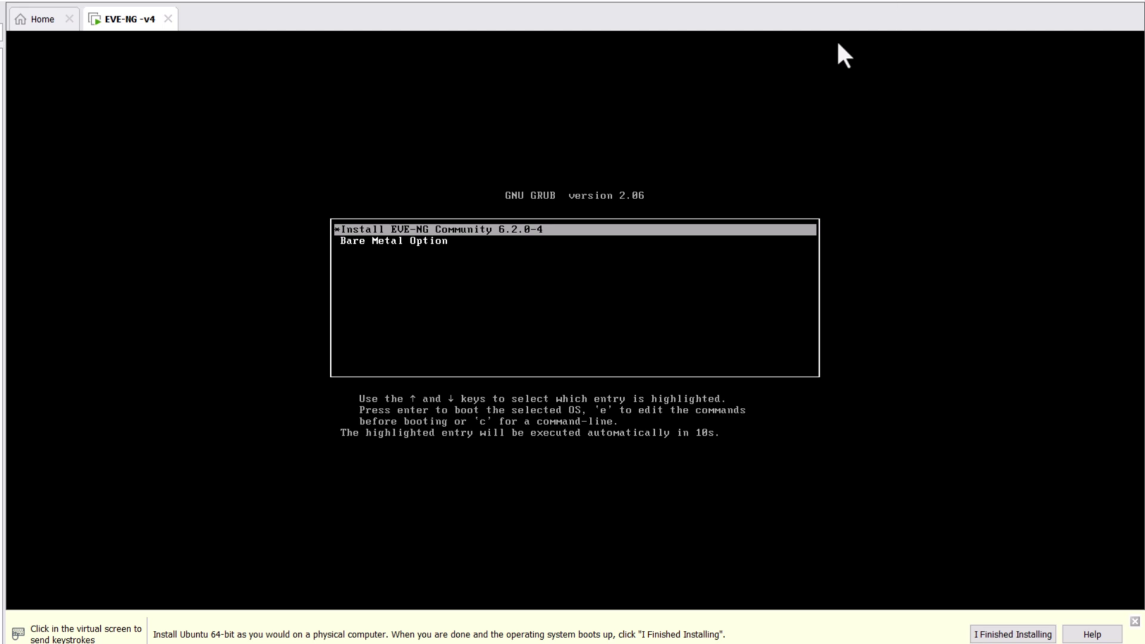
Boot 'Install EVE-NG Community 6.2.0-4' from GRUB and confirm English as the installer language.
left_click(493, 258)
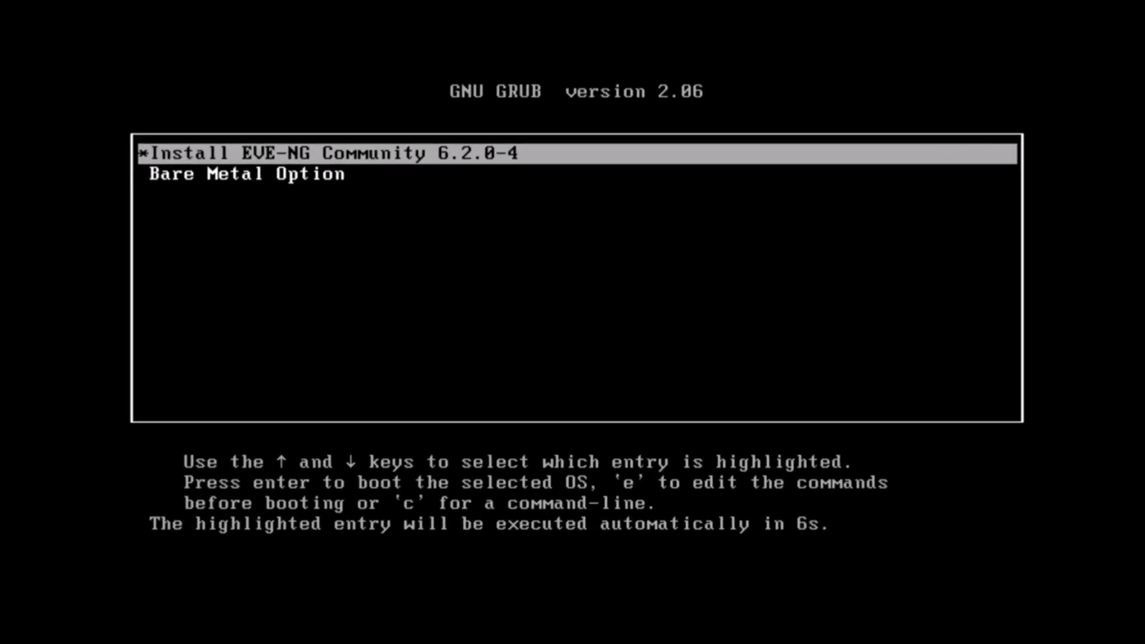
key("Return")
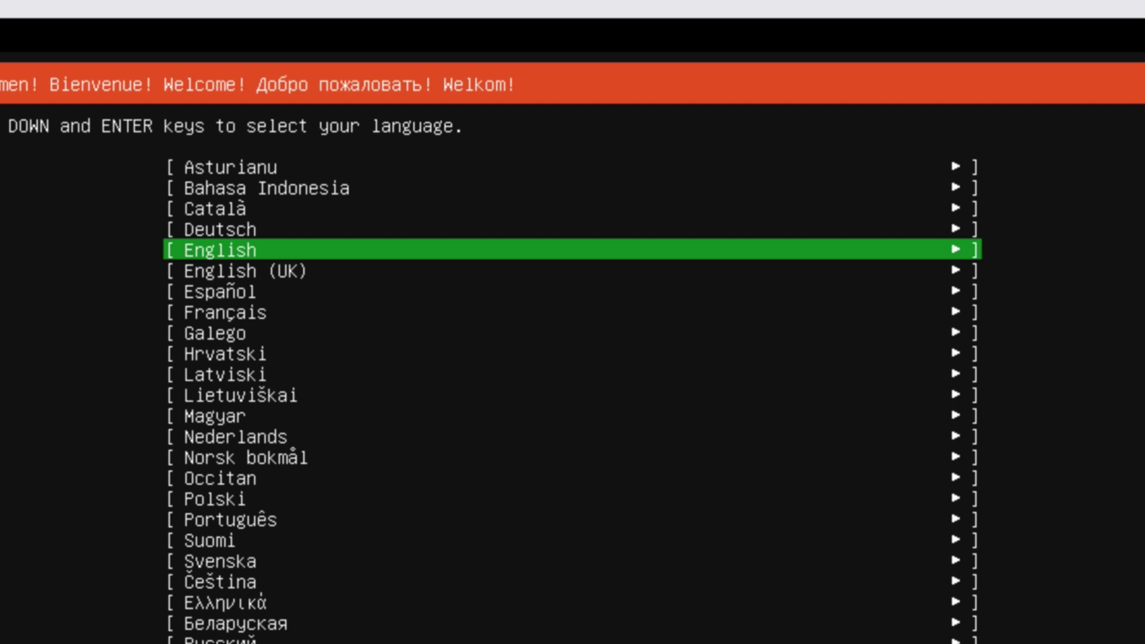
key("Return")
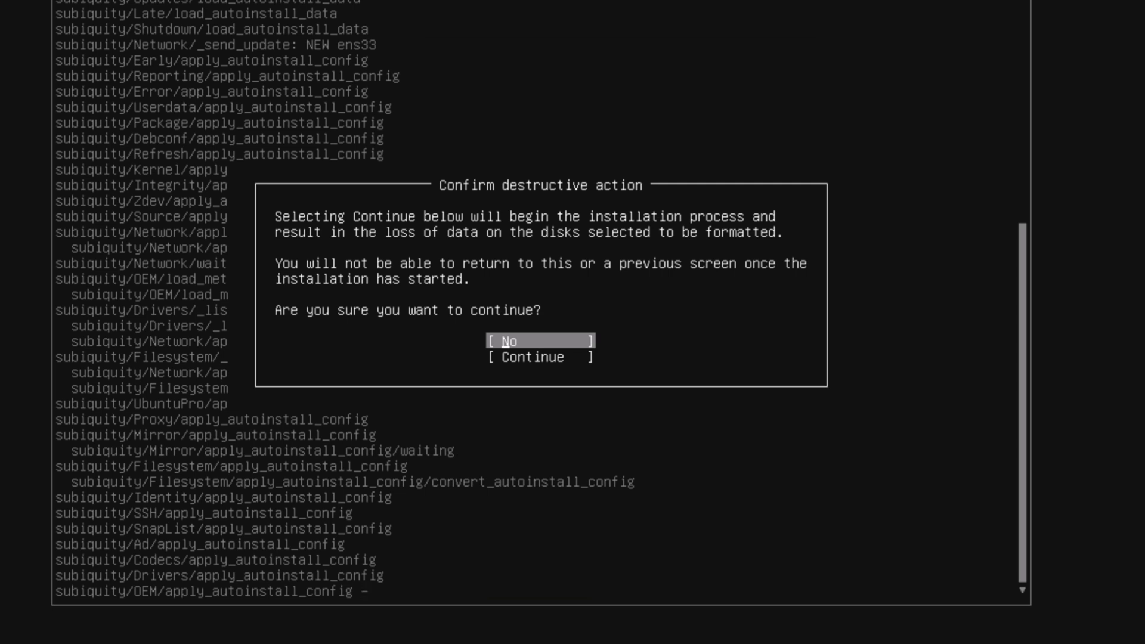
Approve the destructive install of EVE-NG onto the disk, then reboot when installation completes.
key("Down")
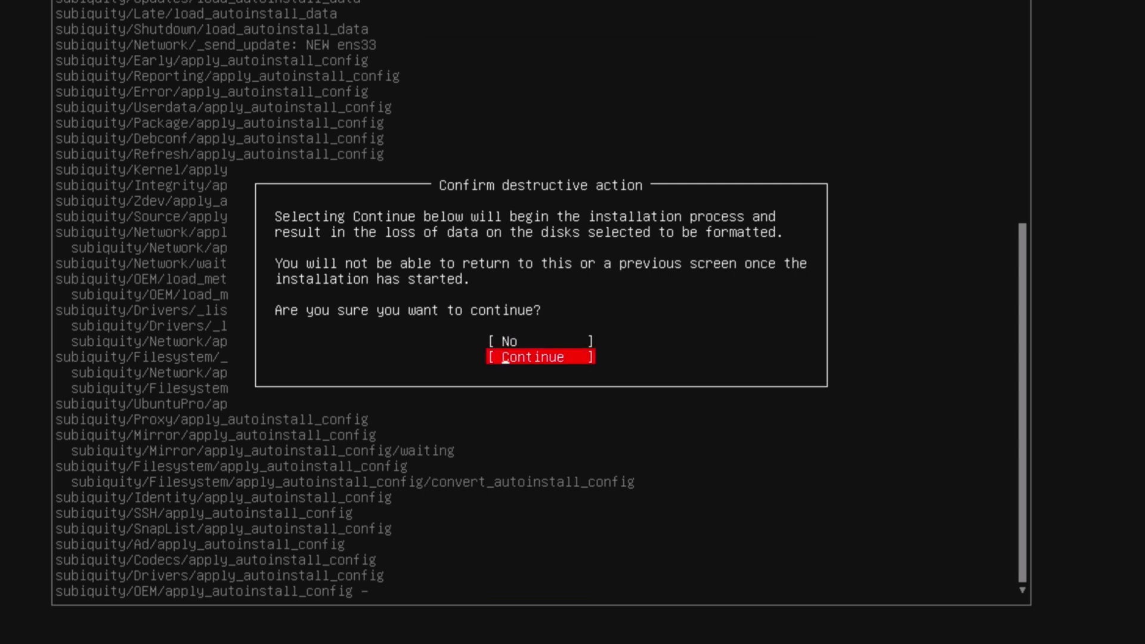
key("Return")
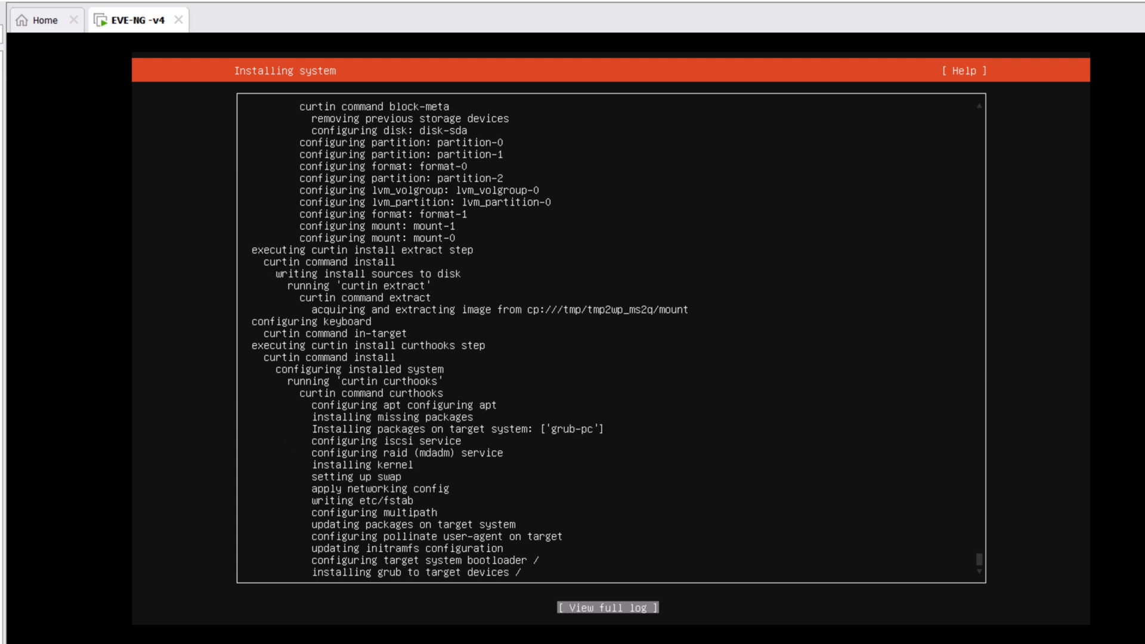
key("Return")
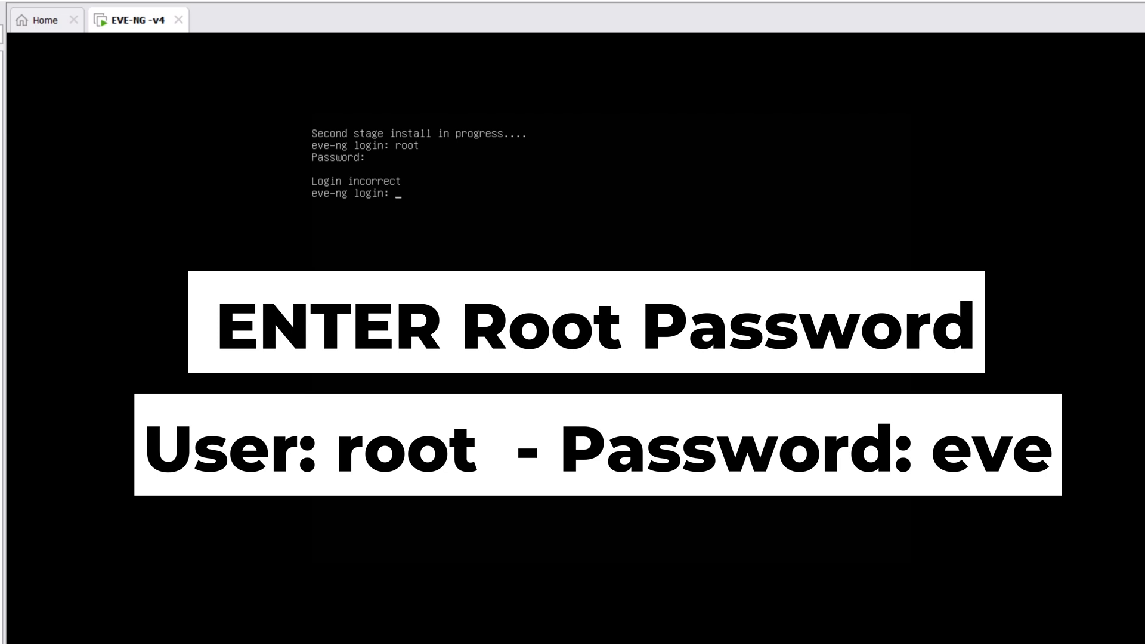
Log in as root at the eve-ng prompt so the second-stage install can finish.
type("root")
key("Return")
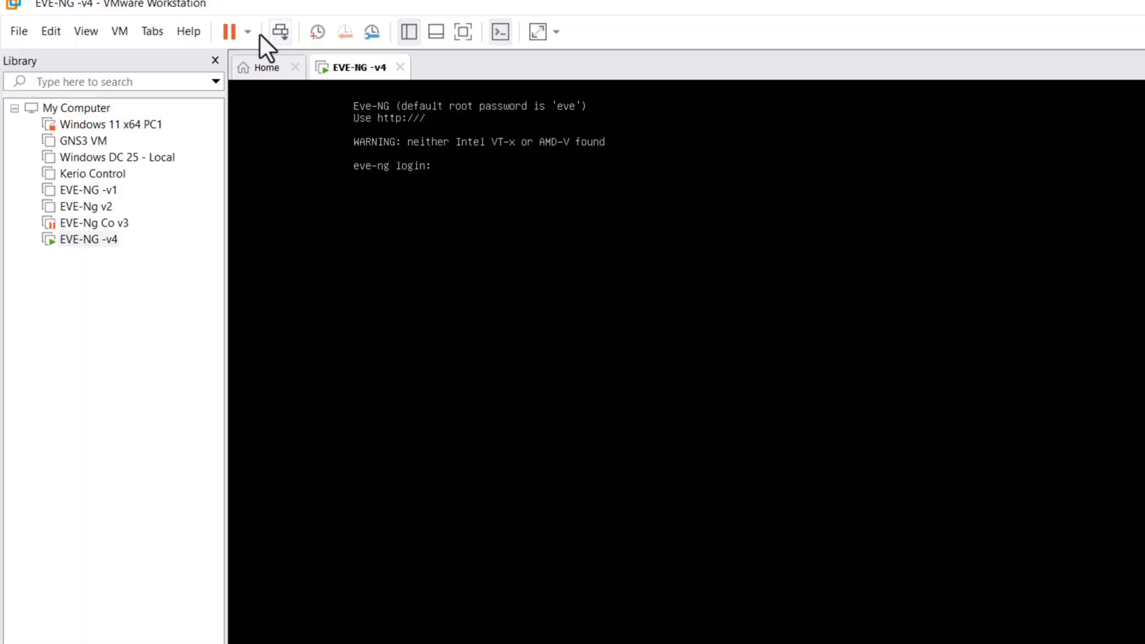
Shut down the EVE-NG guest operating system.
left_click(251, 34)
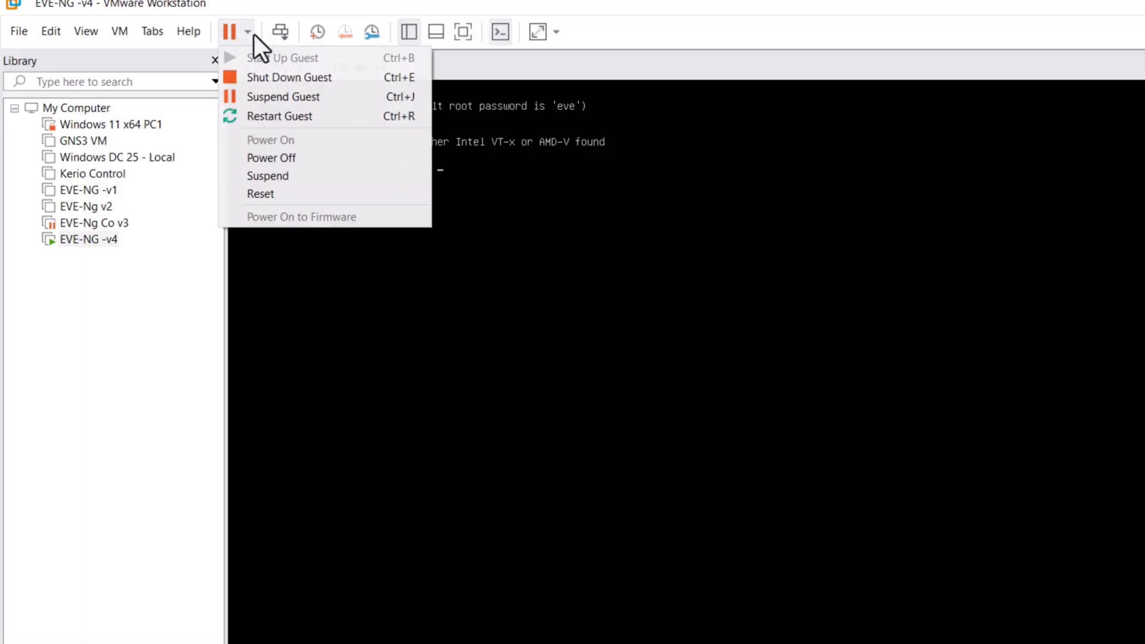
left_click(264, 81)
left_click(746, 421)
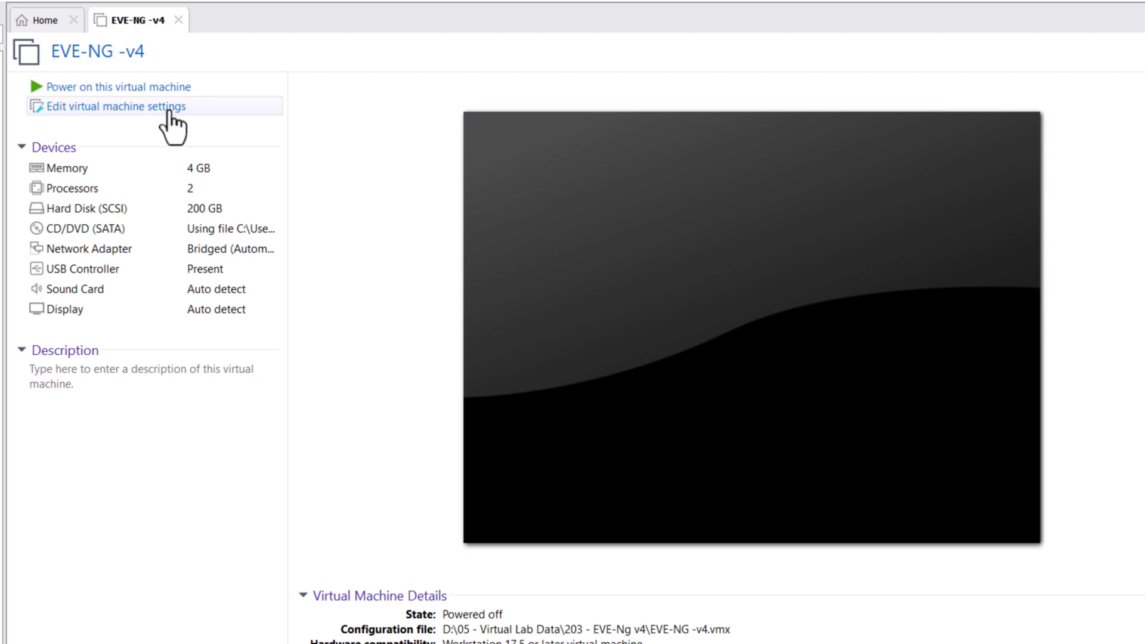
Enable Virtualize Intel VT-x/EPT or AMD-V/RVI for the VM's processors and power it on.
left_click(169, 112)
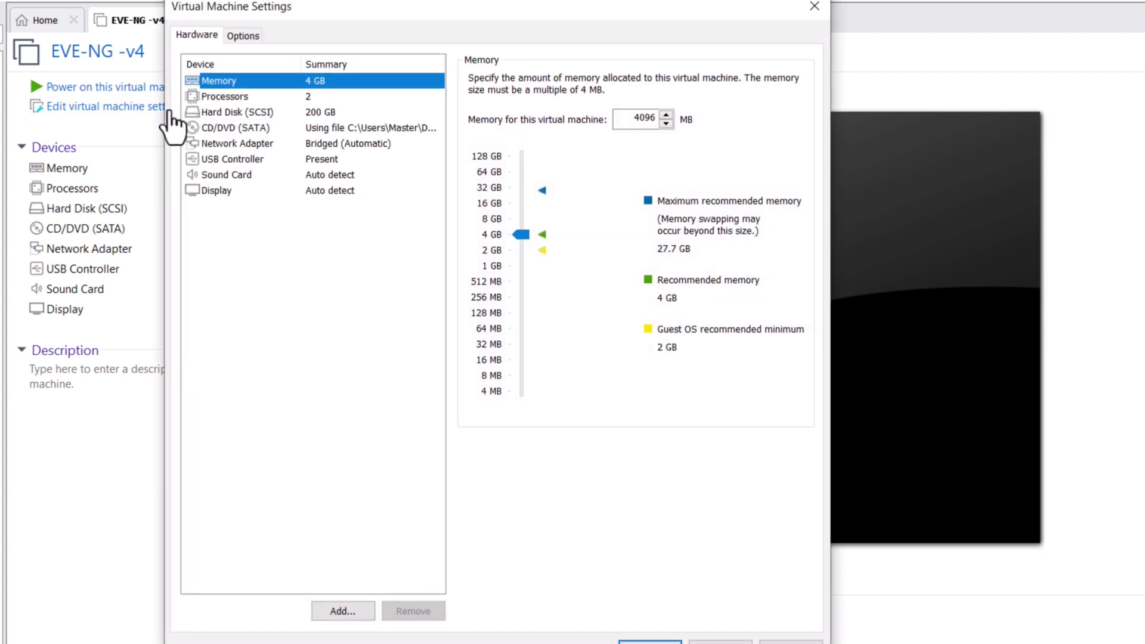
left_click(217, 97)
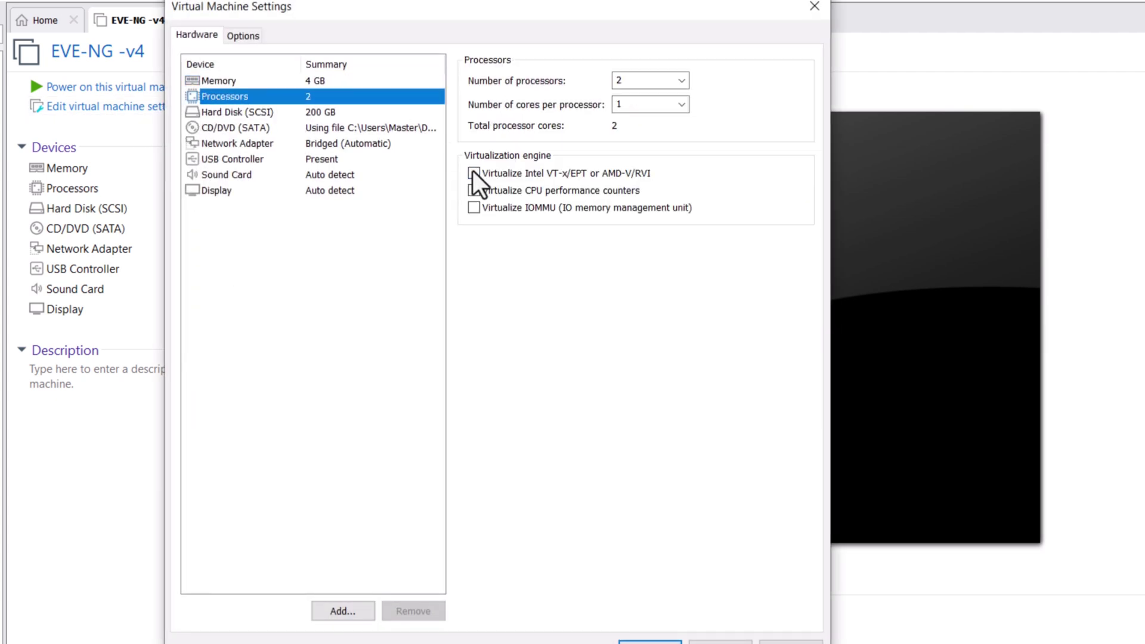
left_click(474, 173)
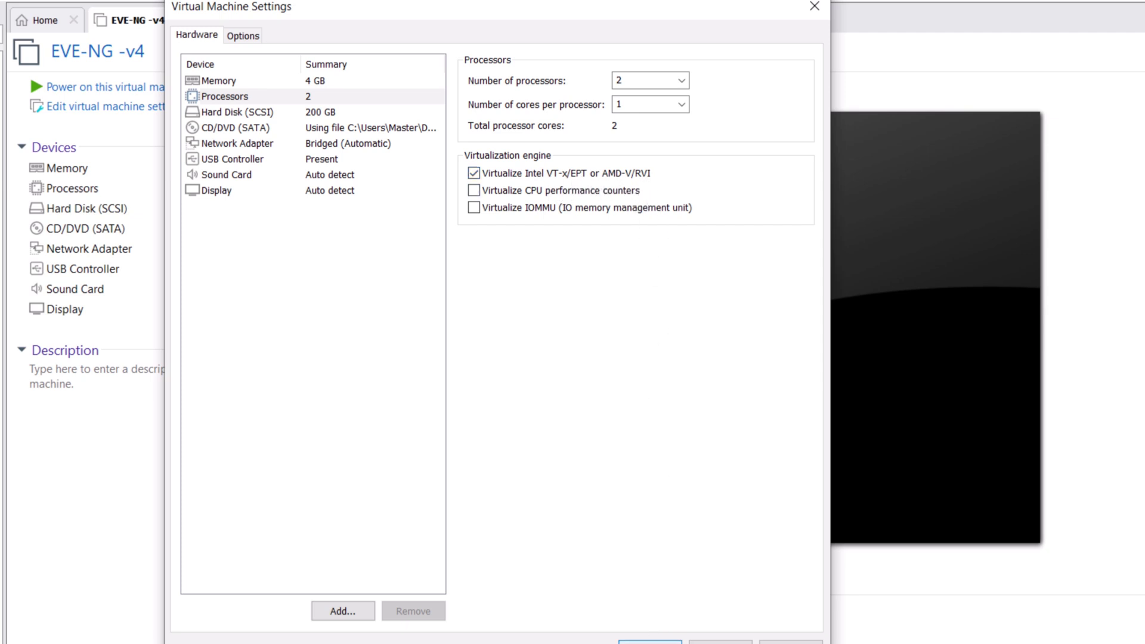
key("Return")
left_click(37, 90)
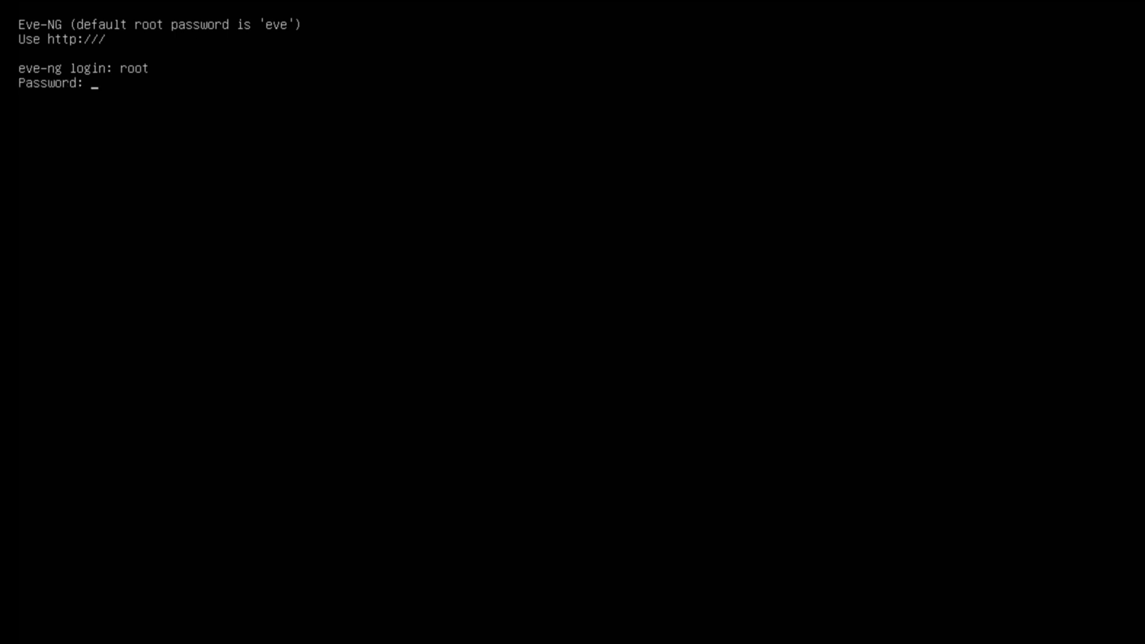
Log in with the root password, set and confirm the new one, keep hostname eve-ng and domain example.com.
key("Return")
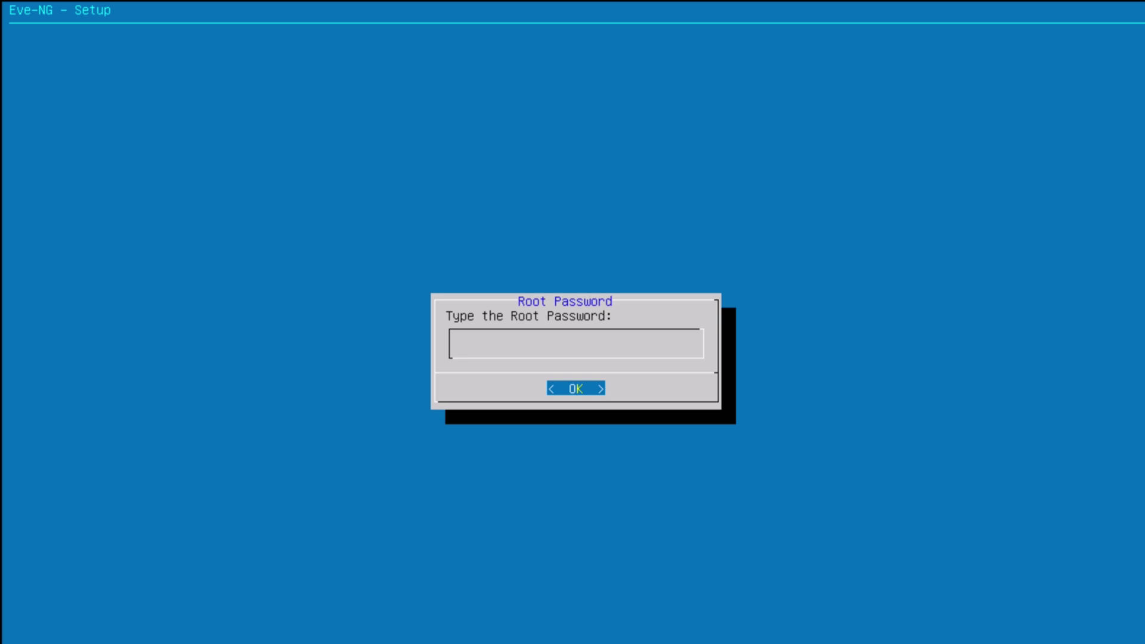
key("Return")
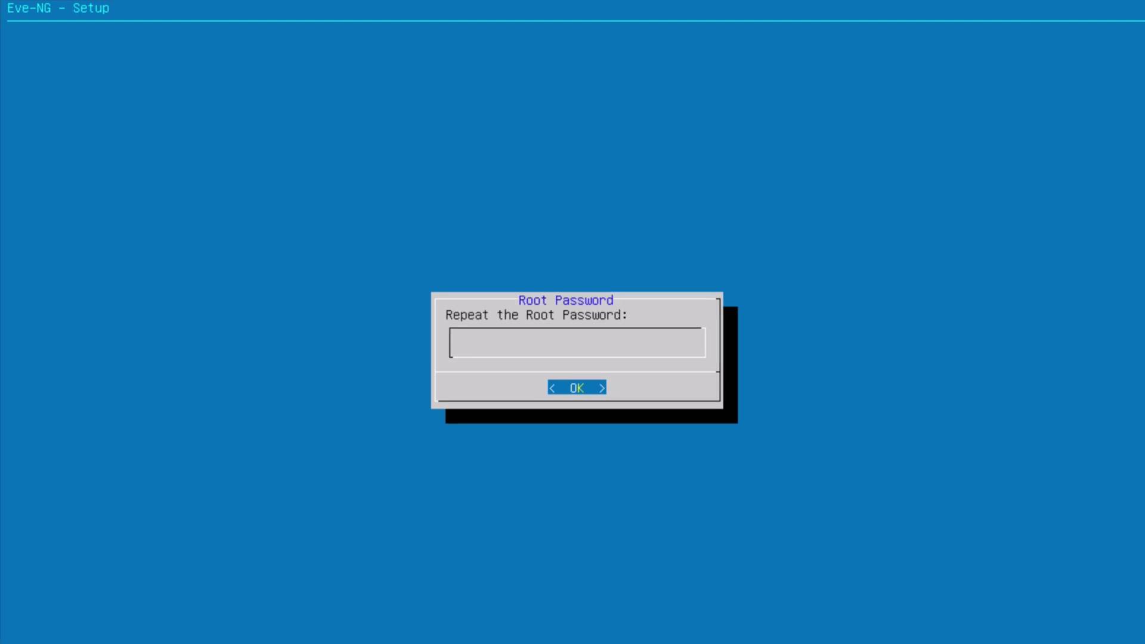
key("Return")
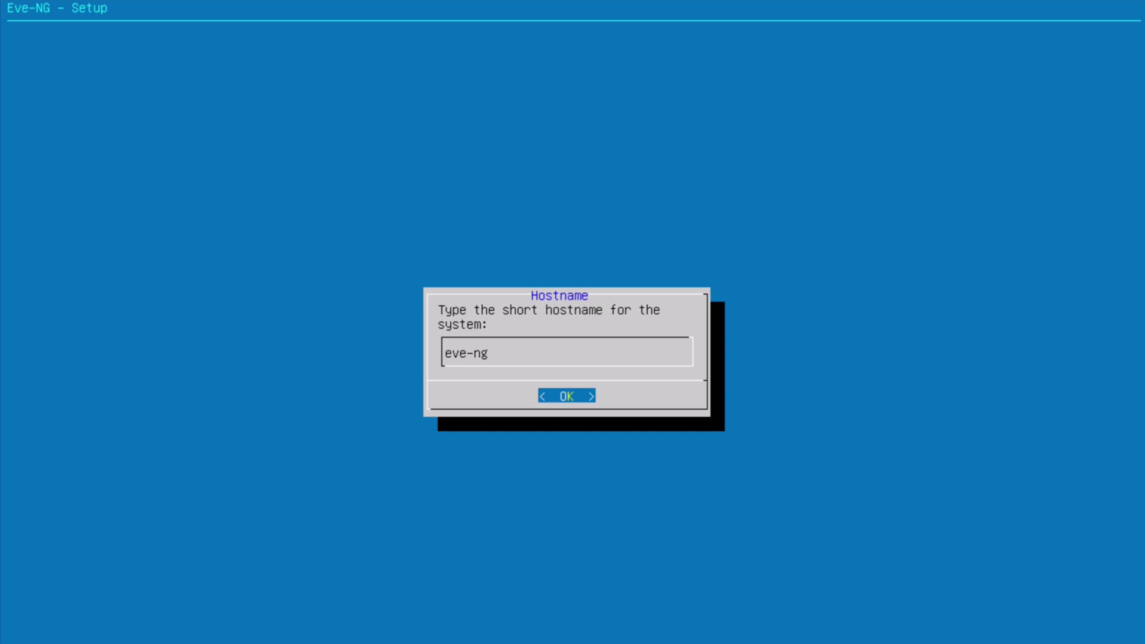
key("Return")
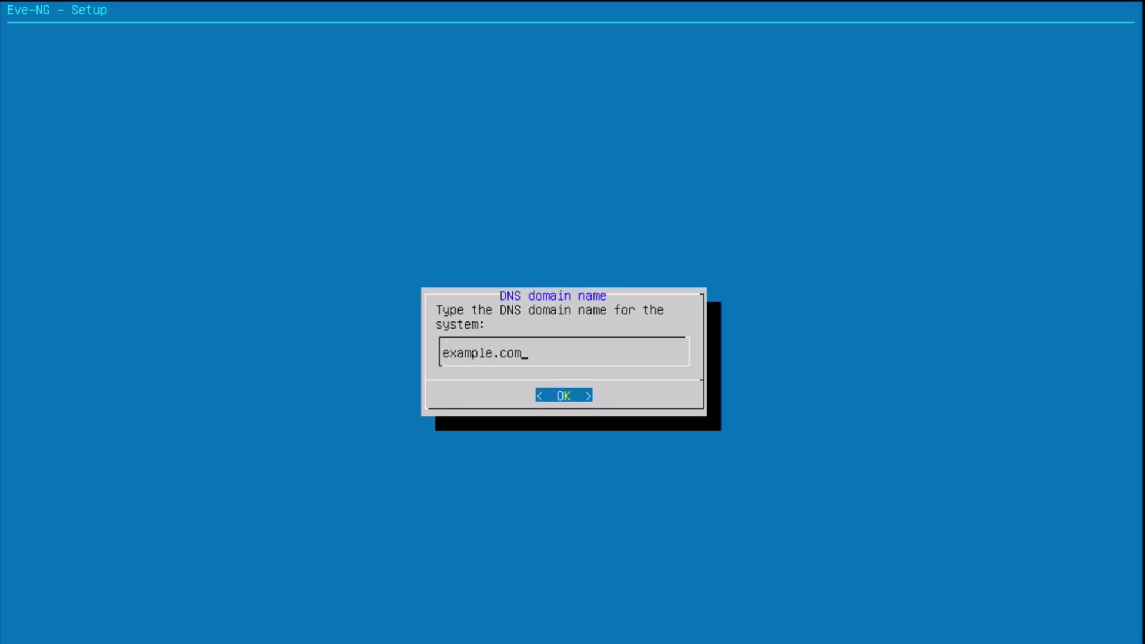
key("Return")
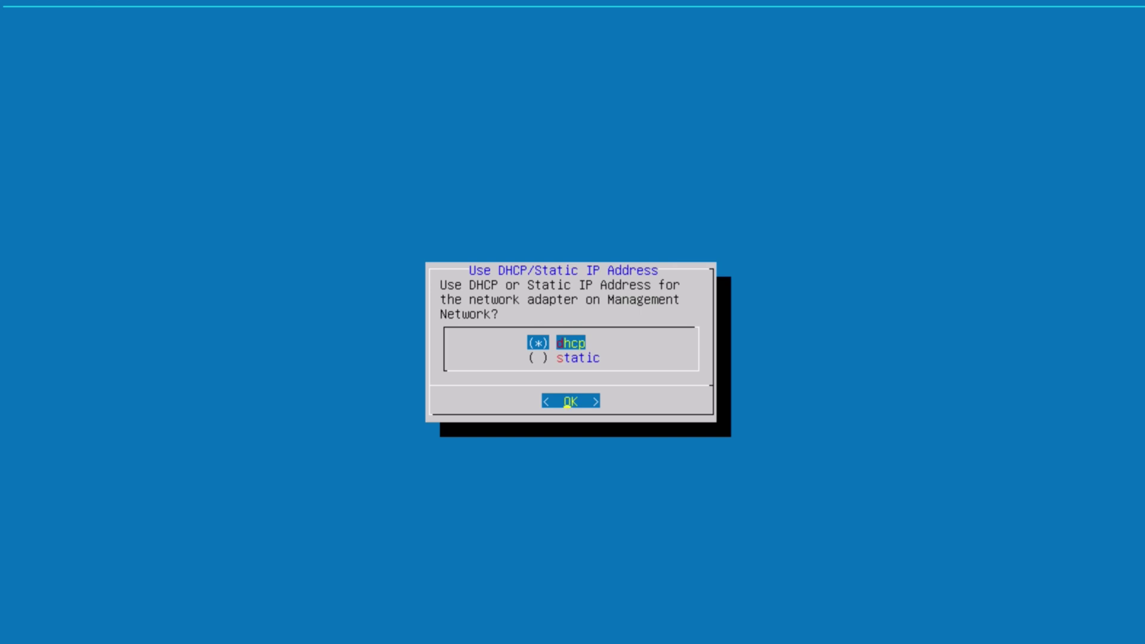
Keep DHCP for the EVE-NG management network and leave the NTP server empty.
key("Down")
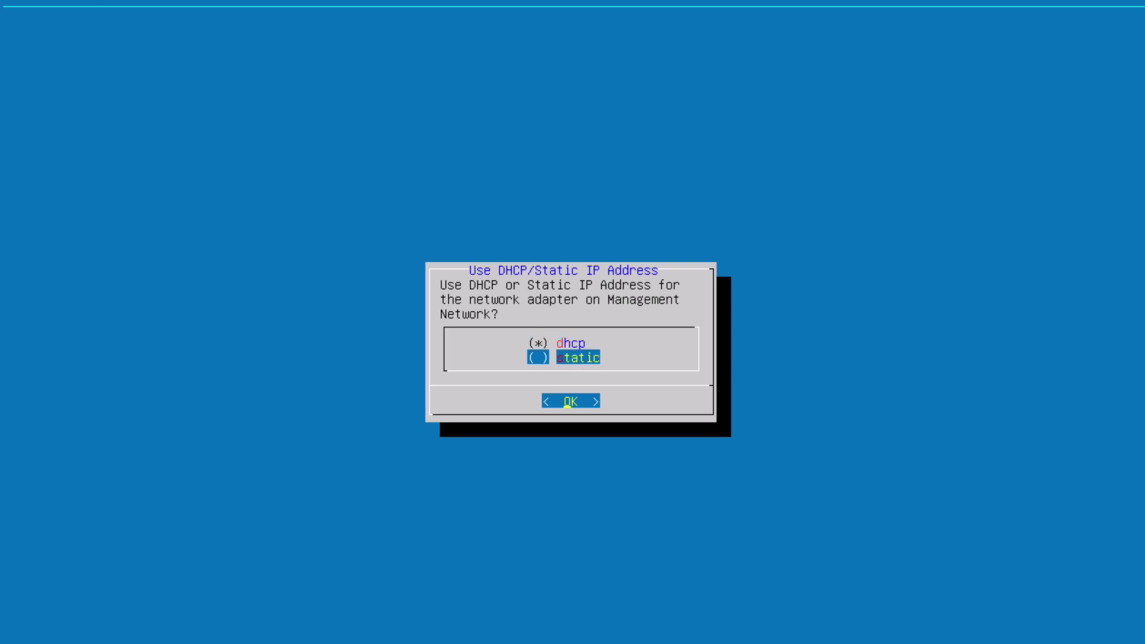
key("Up")
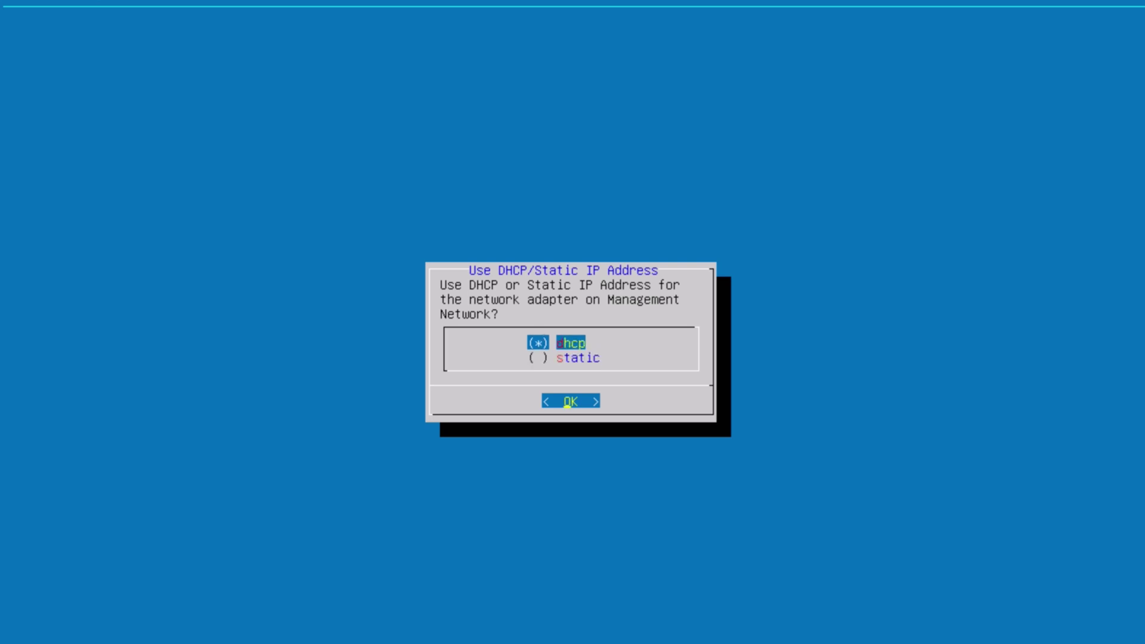
key("Return")
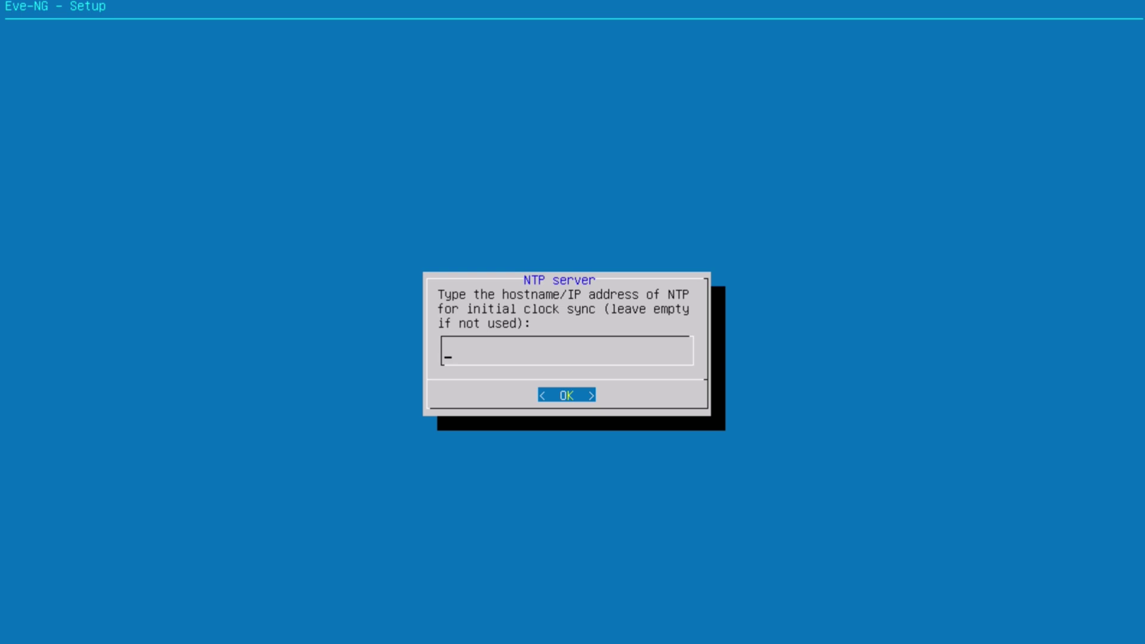
key("Return")
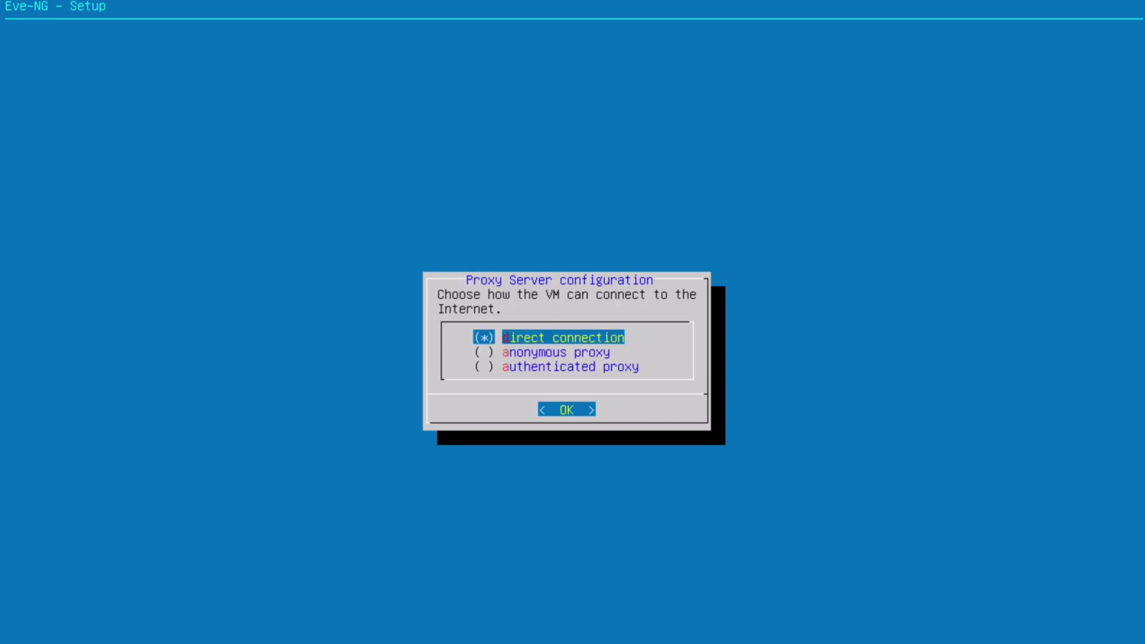
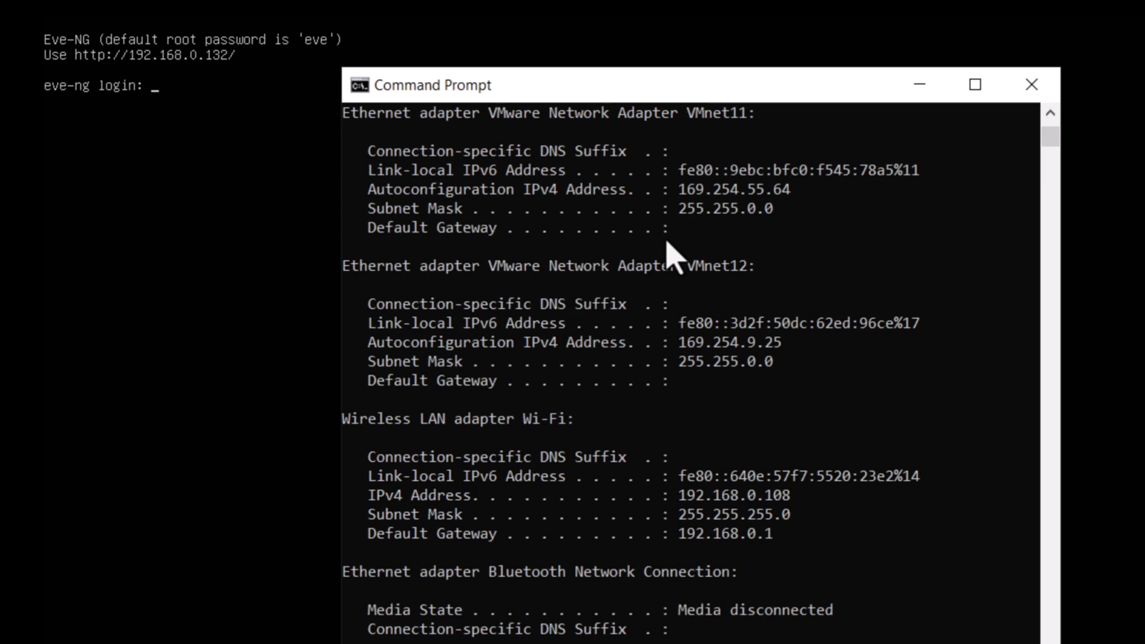
Find the Wi-Fi IPv4 address 192.168.0.108 in the ipconfig output, then switch to Chrome.
scroll(704, 308, "up", 1)
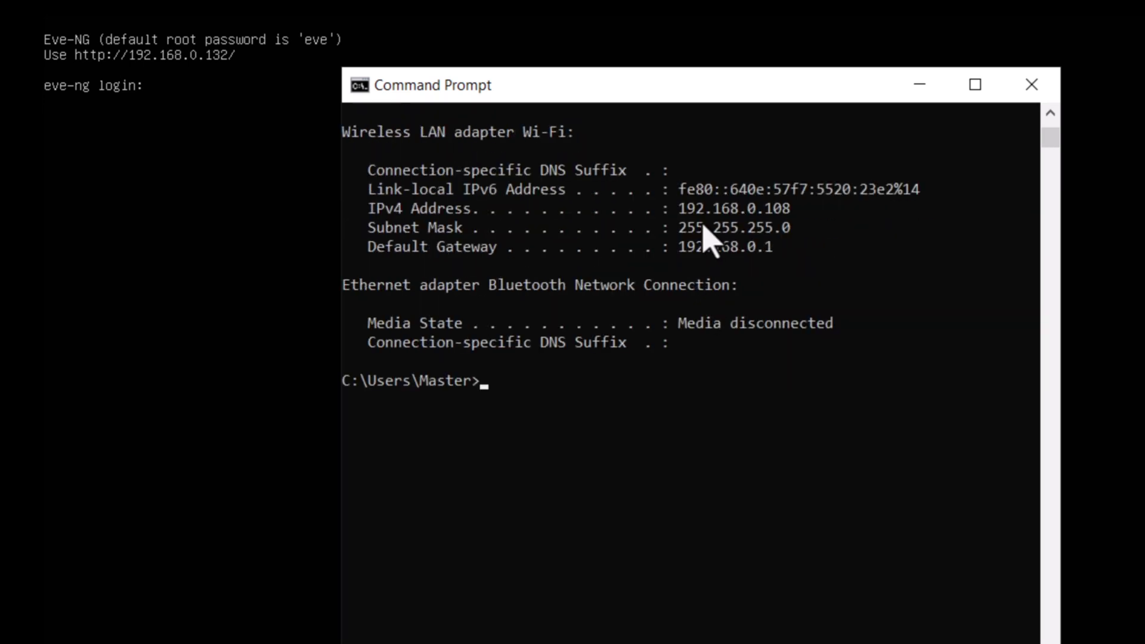
left_click_drag(683, 212, 793, 207)
left_click(773, 238)
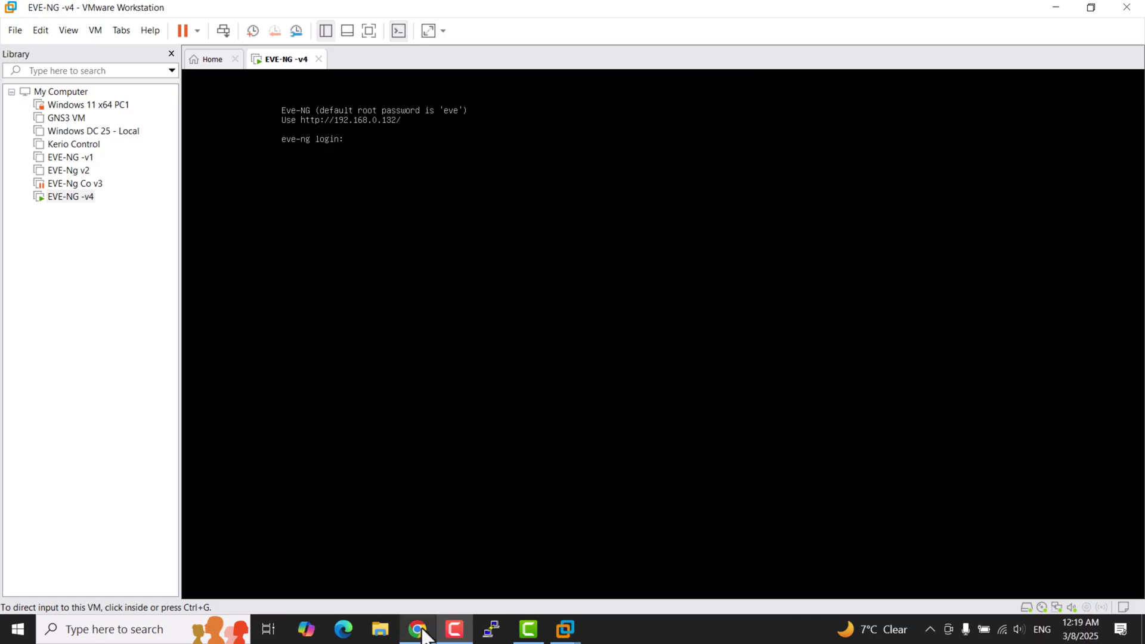
key("alt+Tab")
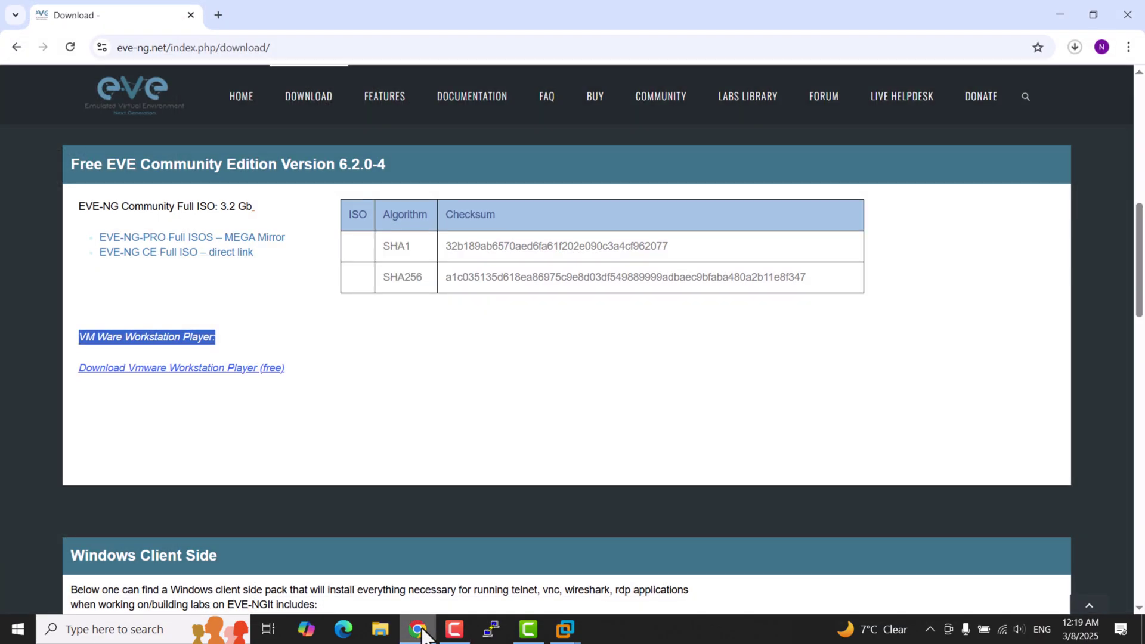
Load the EVE-NG web interface at 192.168.0.132 past the security warning and log in as administrator.
left_click(216, 14)
type("192.")
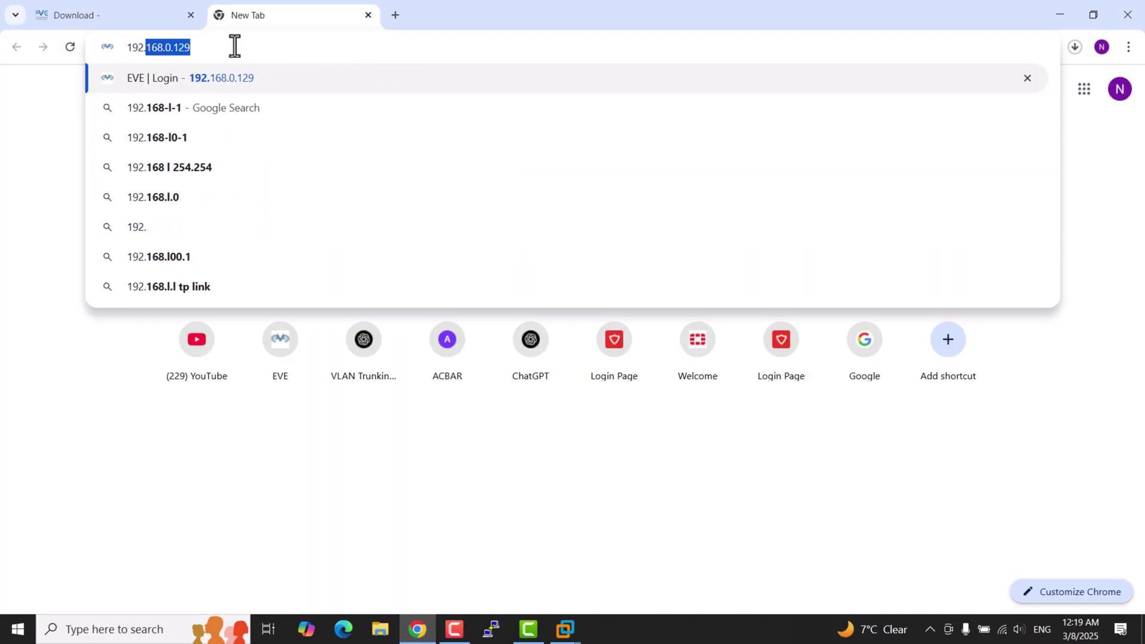
type("168.0.132")
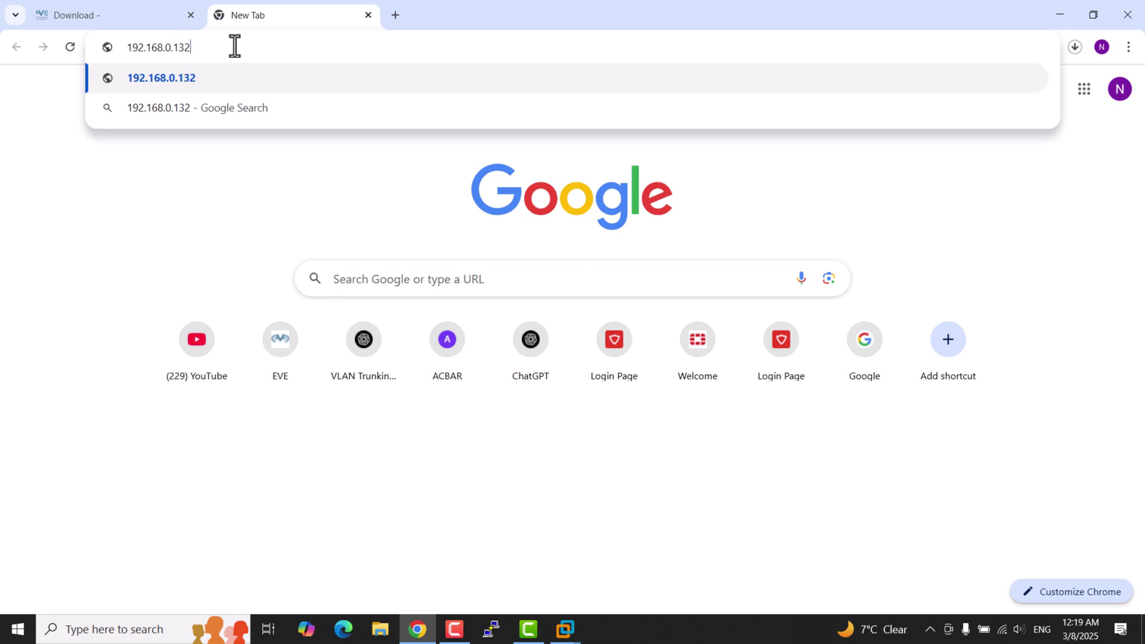
key("Return")
left_click(367, 419)
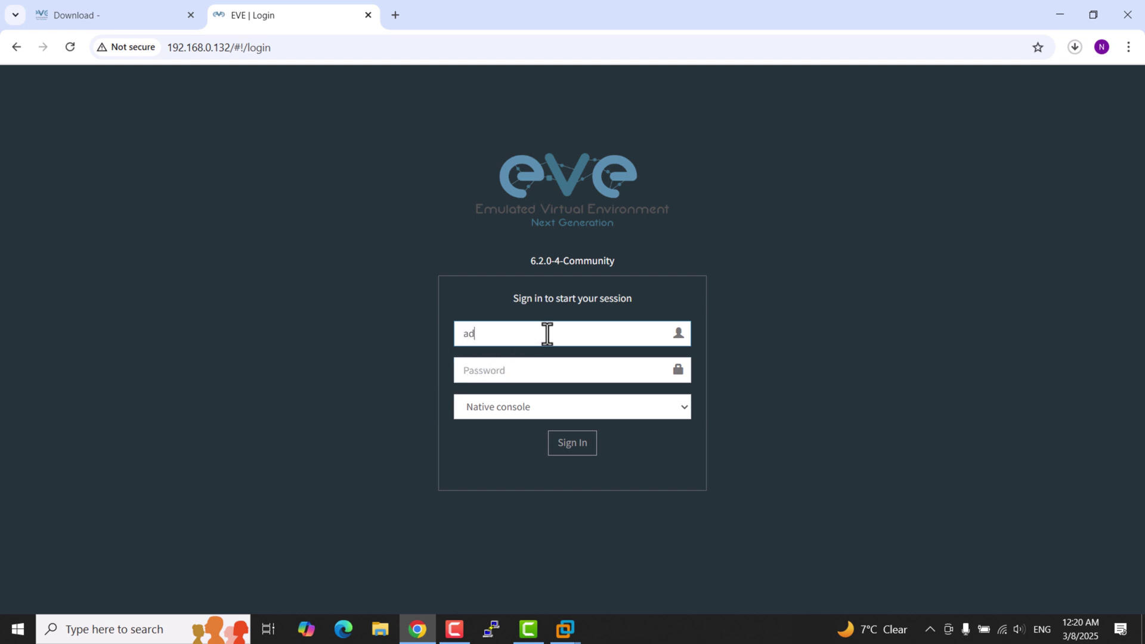
key("Tab")
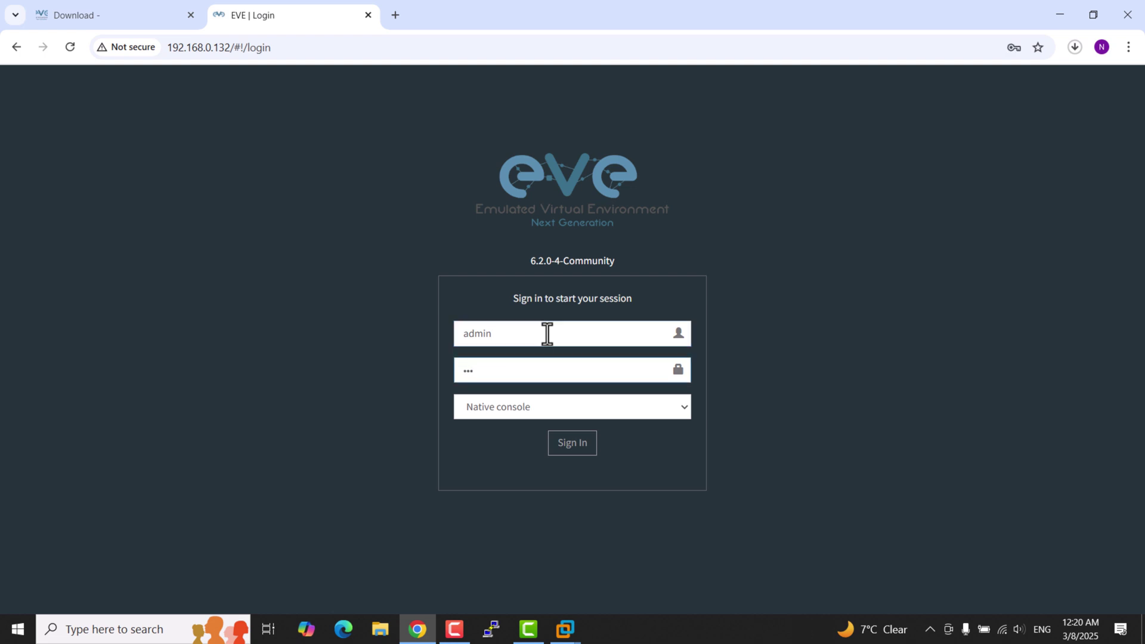
key("Return")
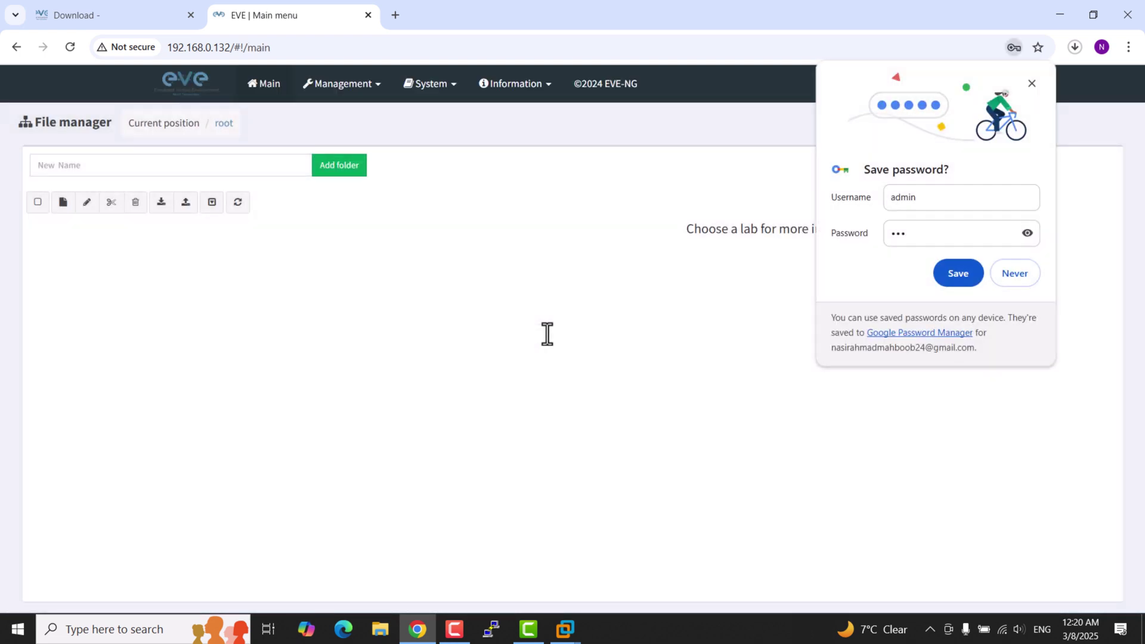
Save the browser login and create a new lab named Lab1.
left_click(954, 273)
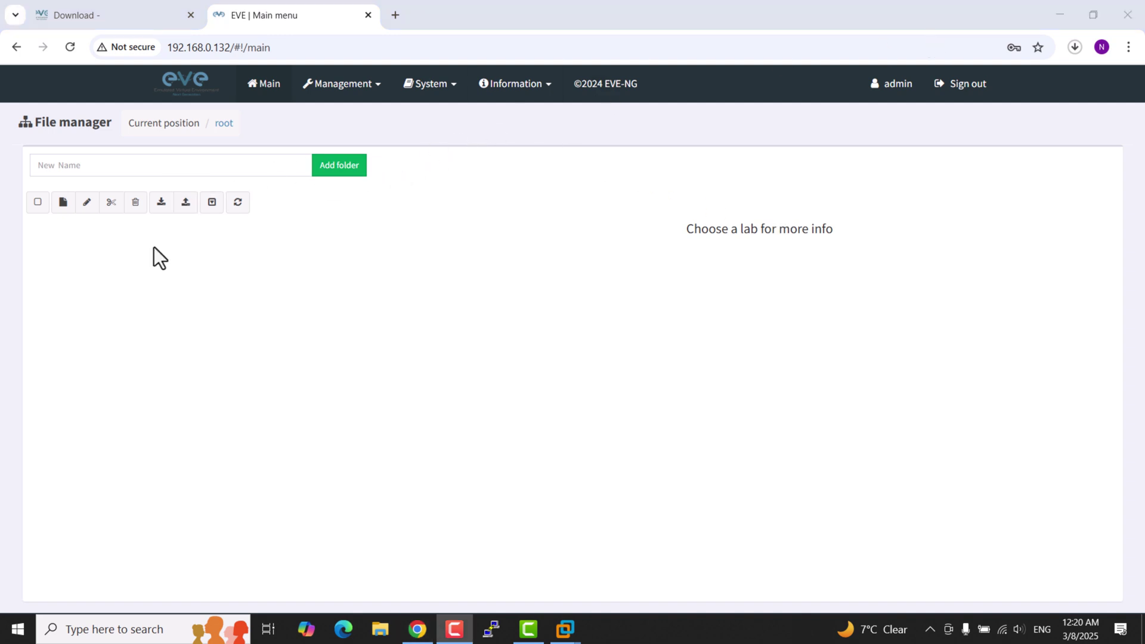
left_click(62, 205)
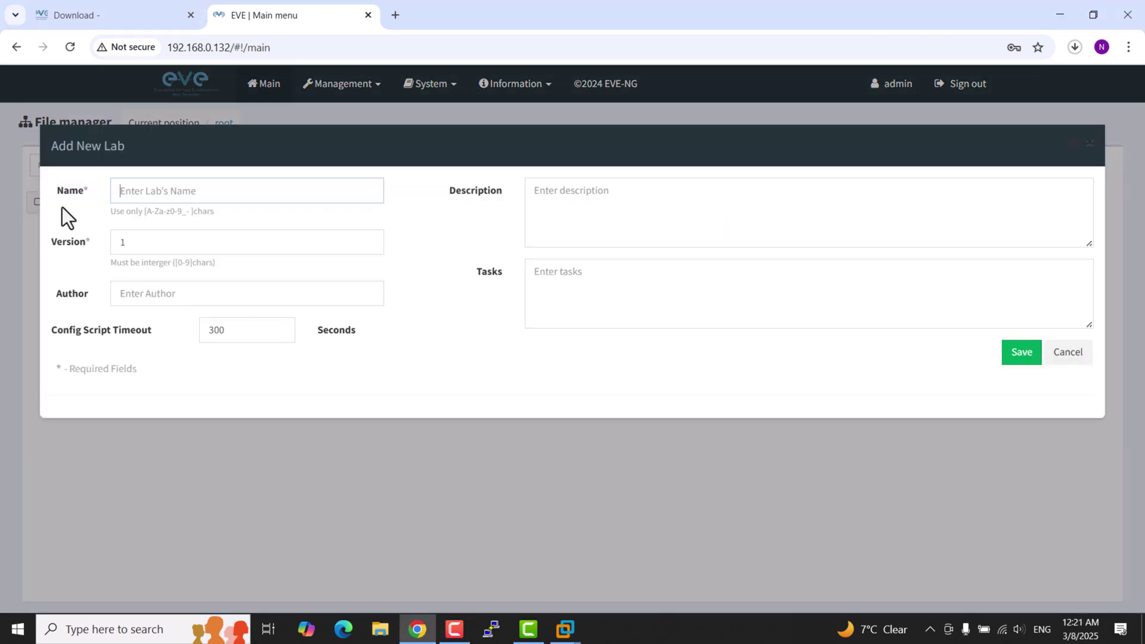
left_click(182, 192)
type("Lab1")
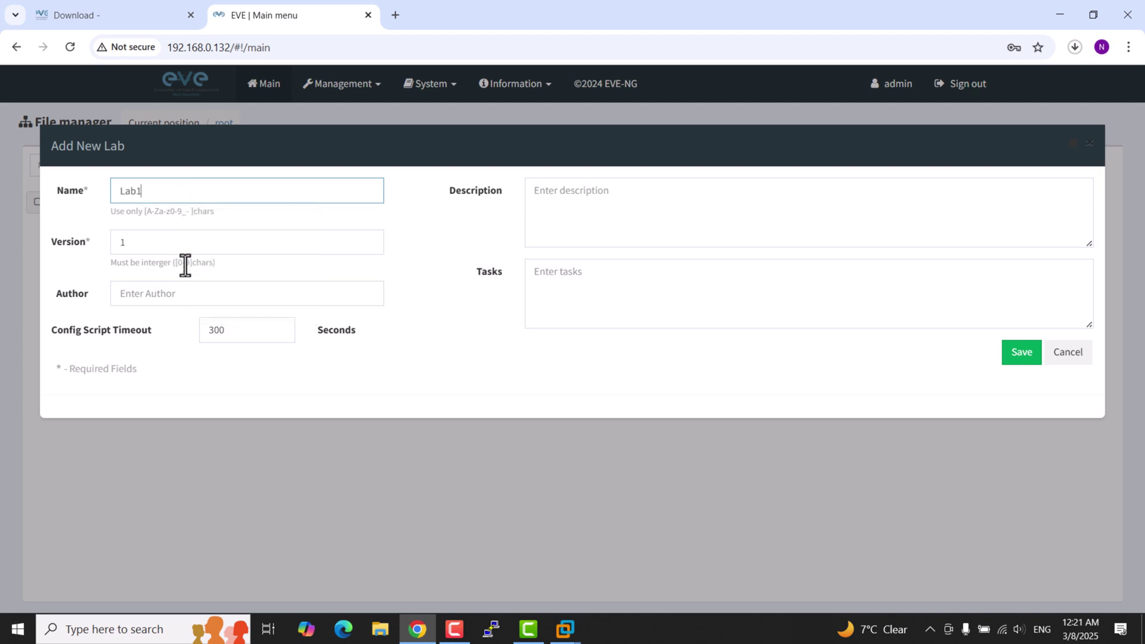
left_click(1017, 357)
Close the lab and reopen Lab1.unl from the file list.
mouse_move(20, 132)
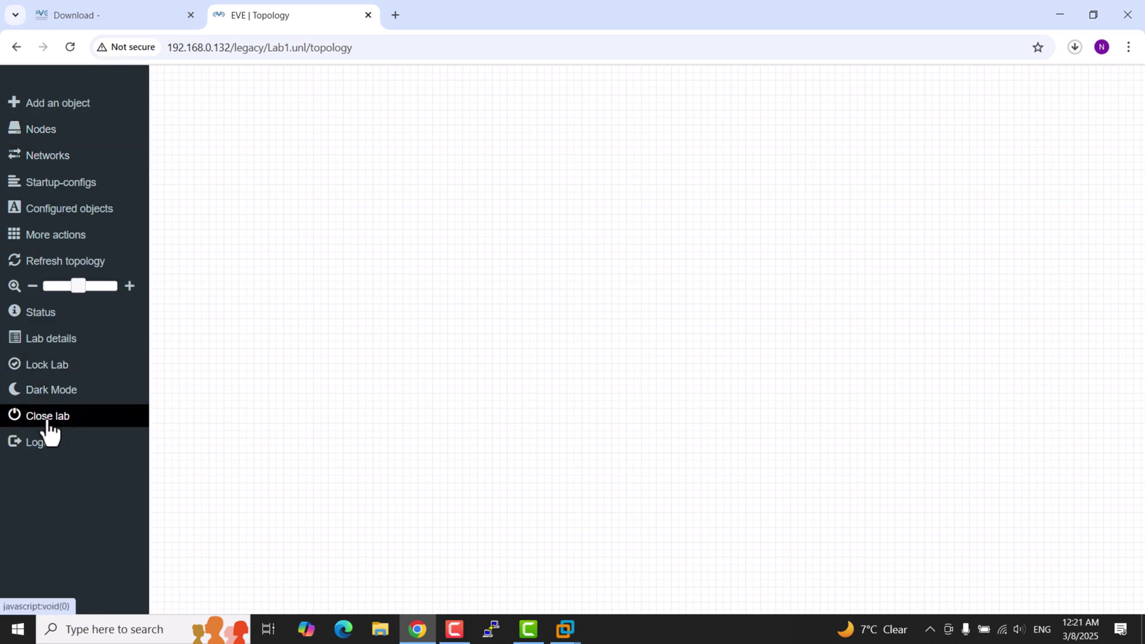
left_click(47, 421)
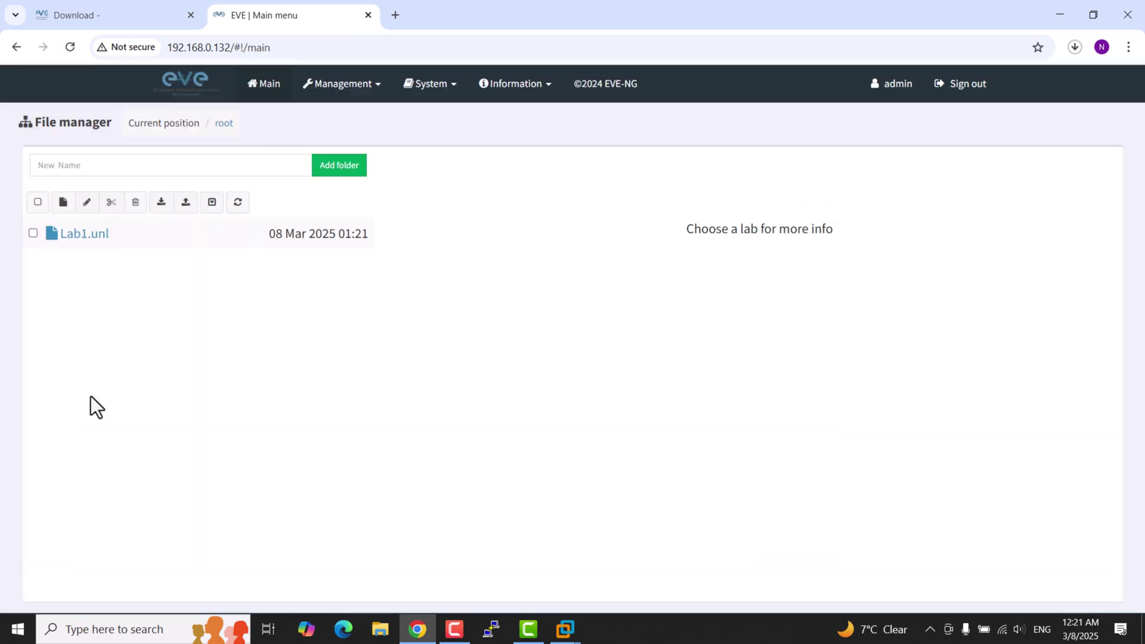
left_click(88, 237)
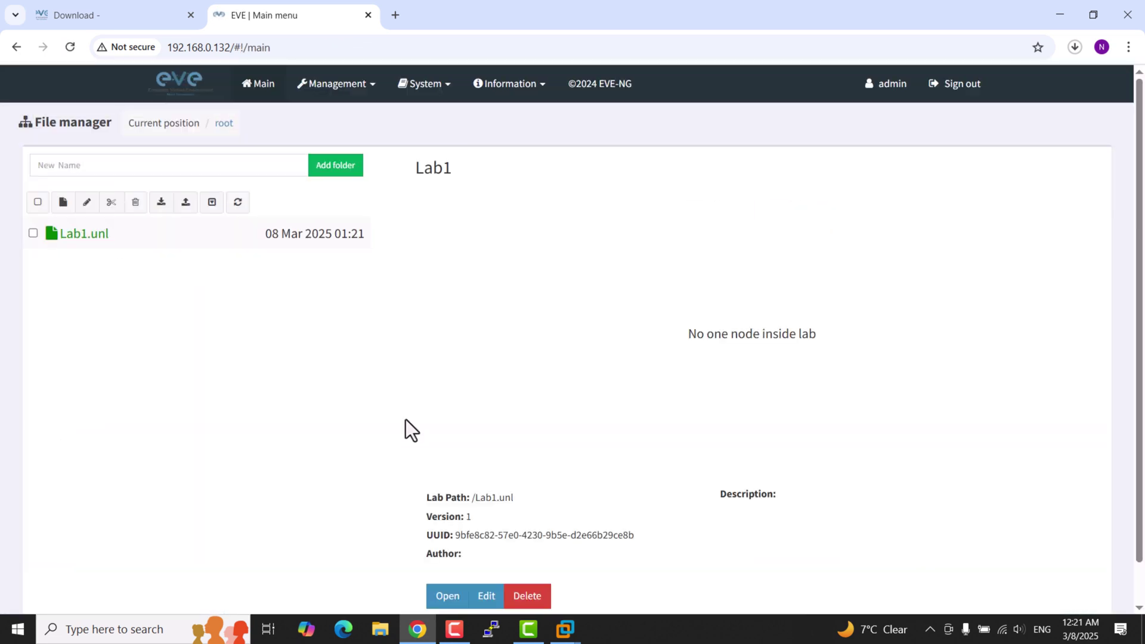
left_click(446, 596)
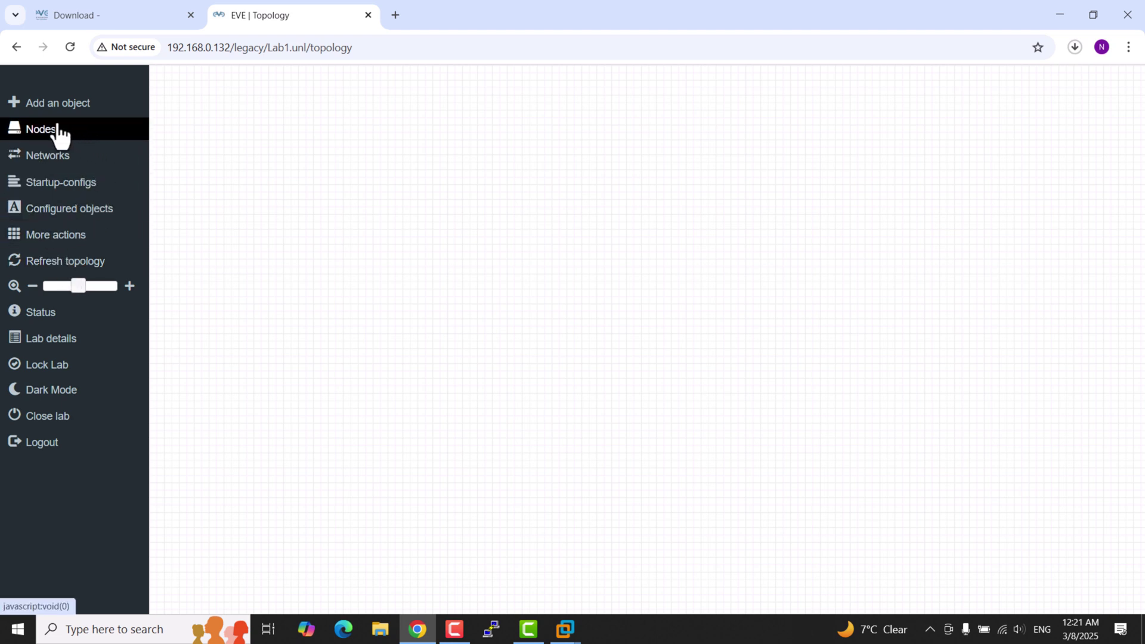
Add a new node from the Add an object menu using the Virtual PC (VPCS) template.
left_click(27, 105)
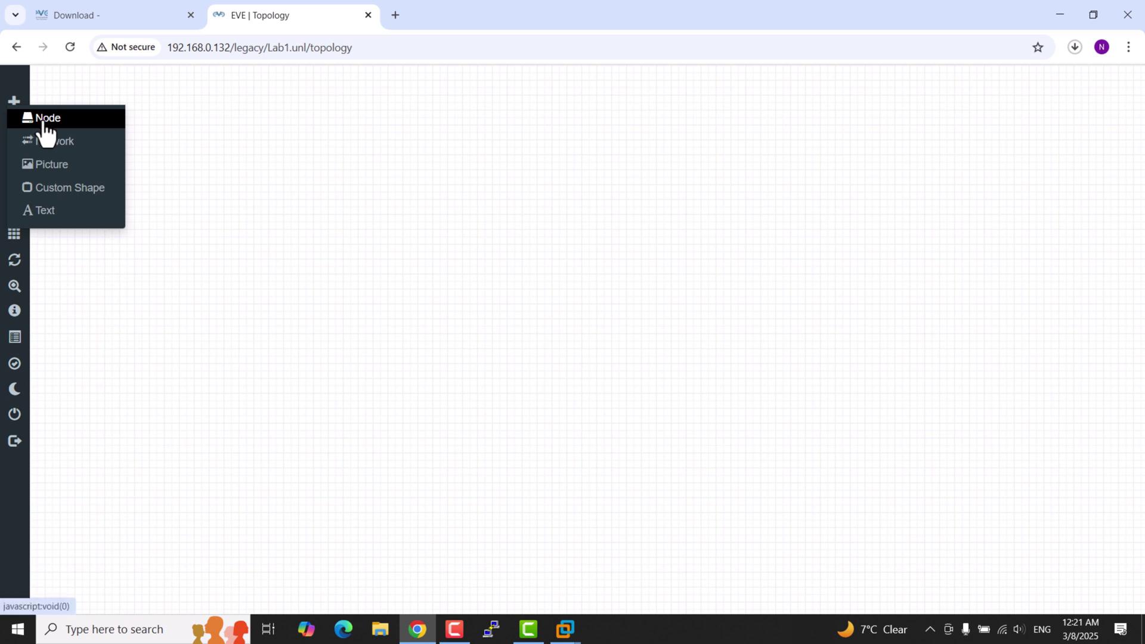
left_click(47, 119)
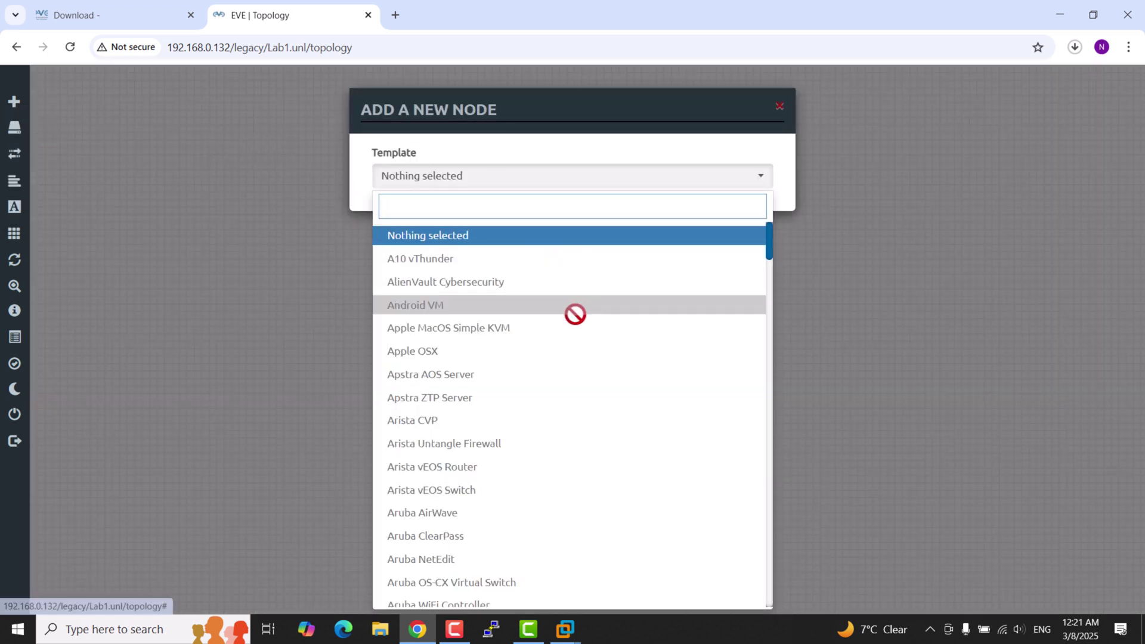
scroll(572, 304, "down", 5)
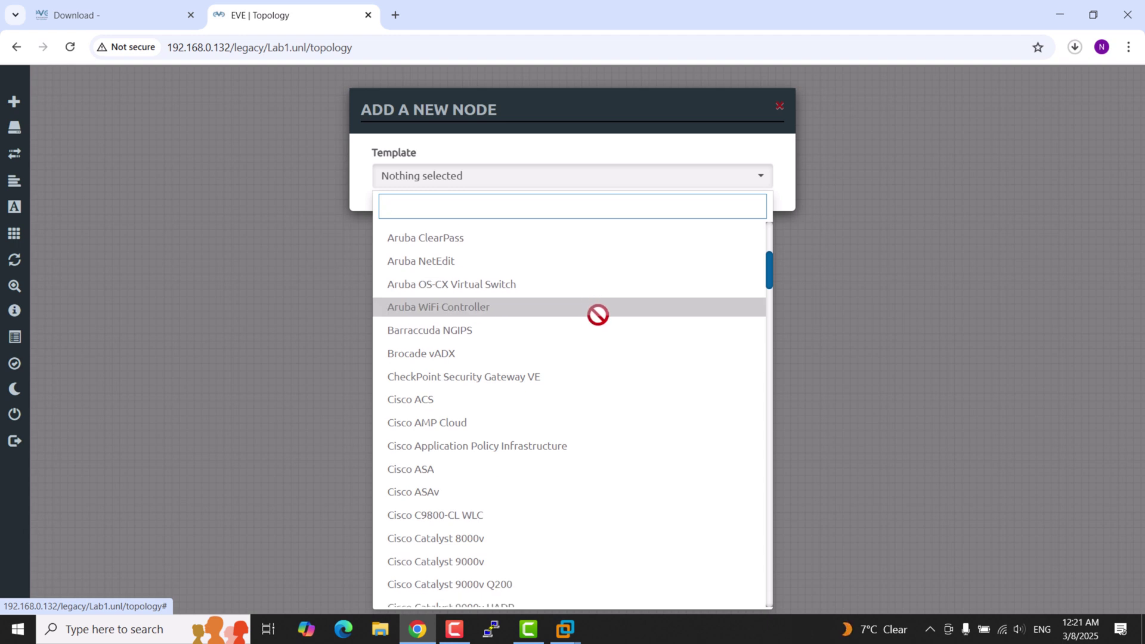
left_click_drag(768, 266, 764, 394)
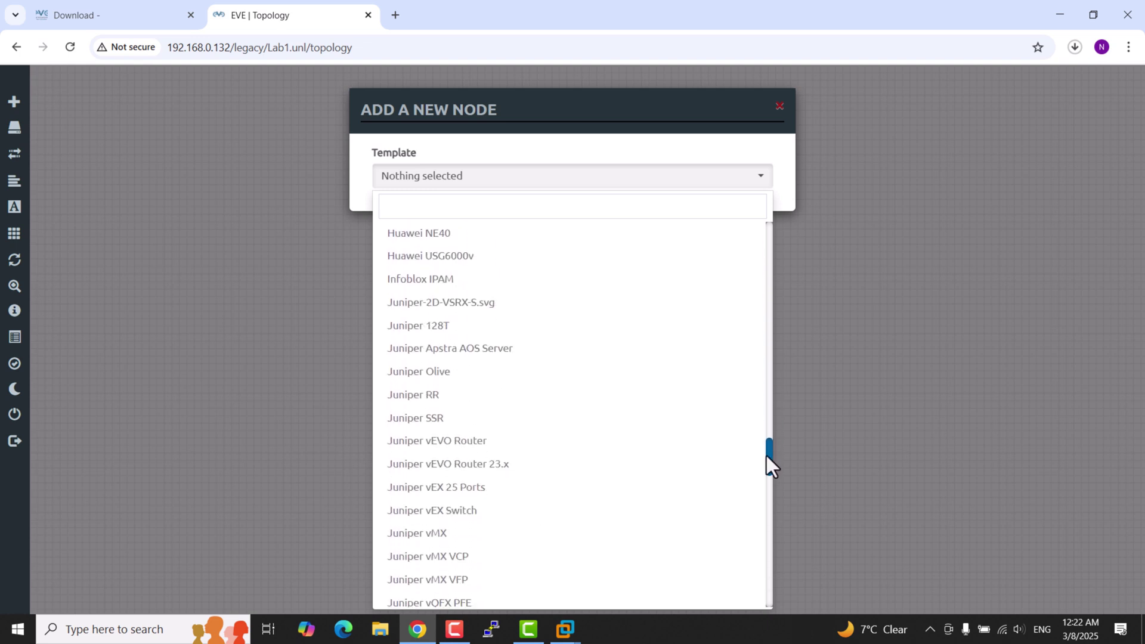
left_click_drag(763, 475, 601, 406)
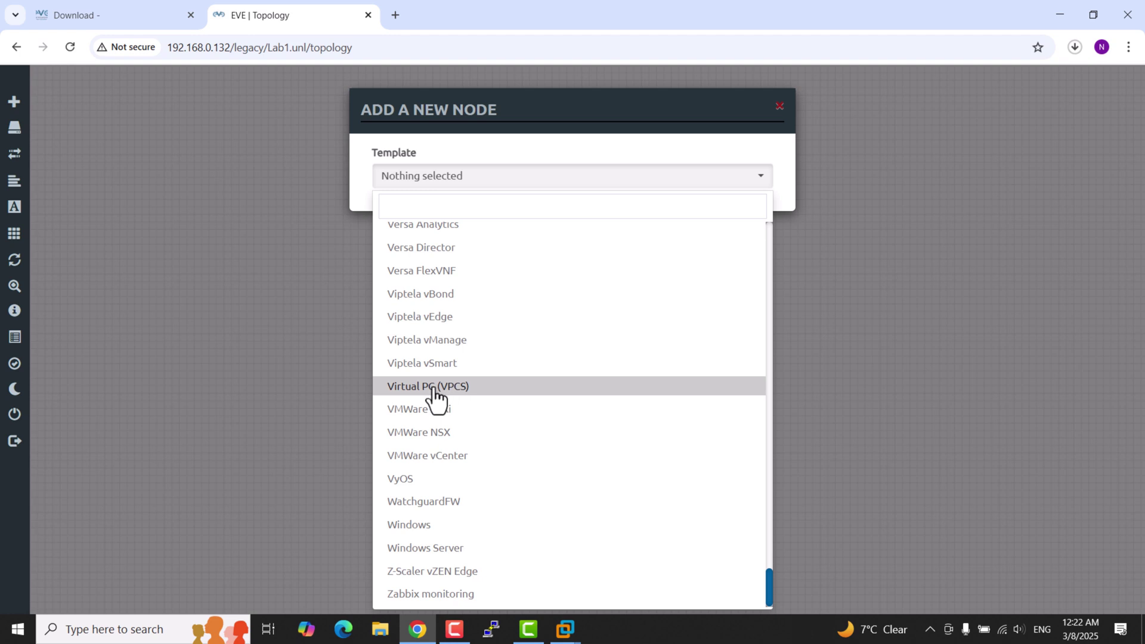
mouse_move(427, 389)
left_mouse_down()
mouse_move(400, 408)
mouse_move(417, 402)
left_mouse_up()
left_click_drag(428, 389, 403, 393)
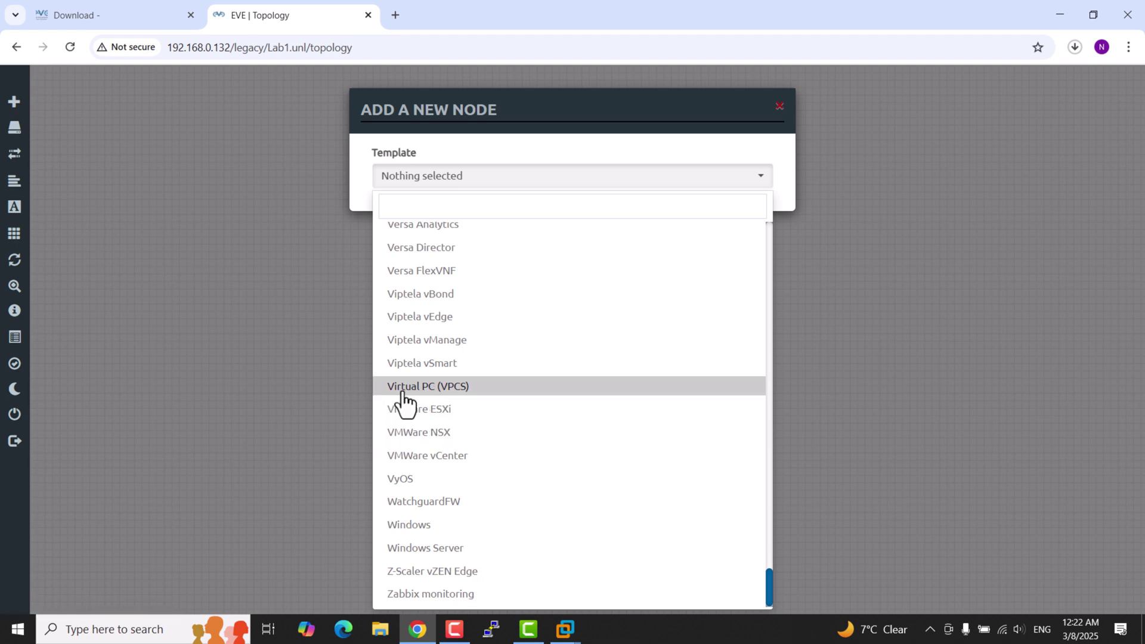
left_click(441, 391)
left_click(440, 388)
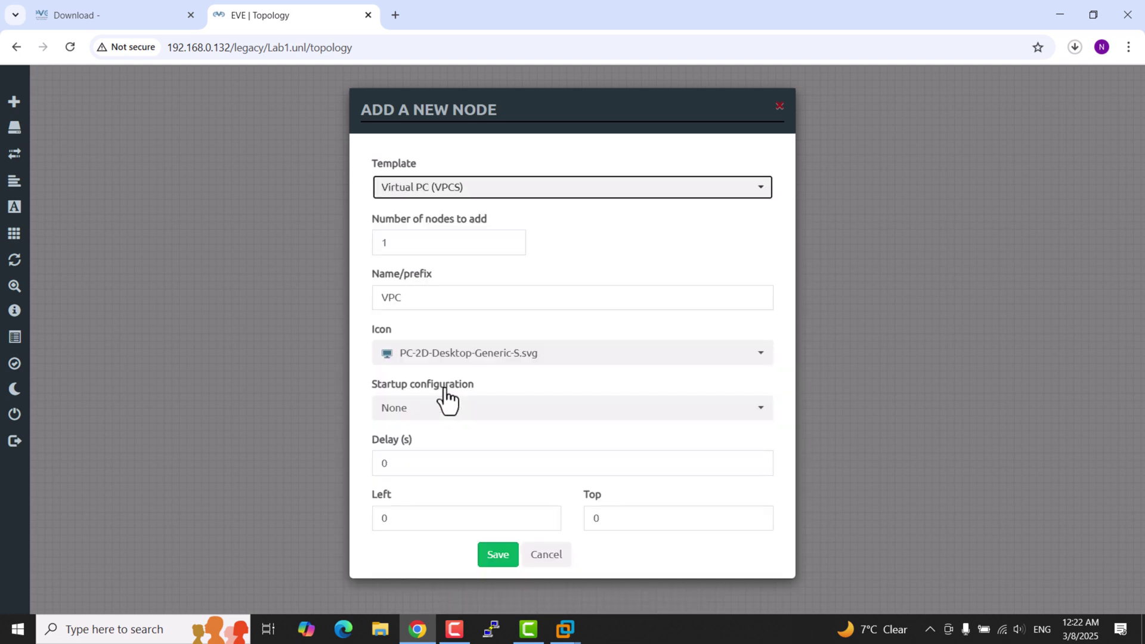
Set Number of nodes to 2 and add the VPC nodes.
double_click(404, 239)
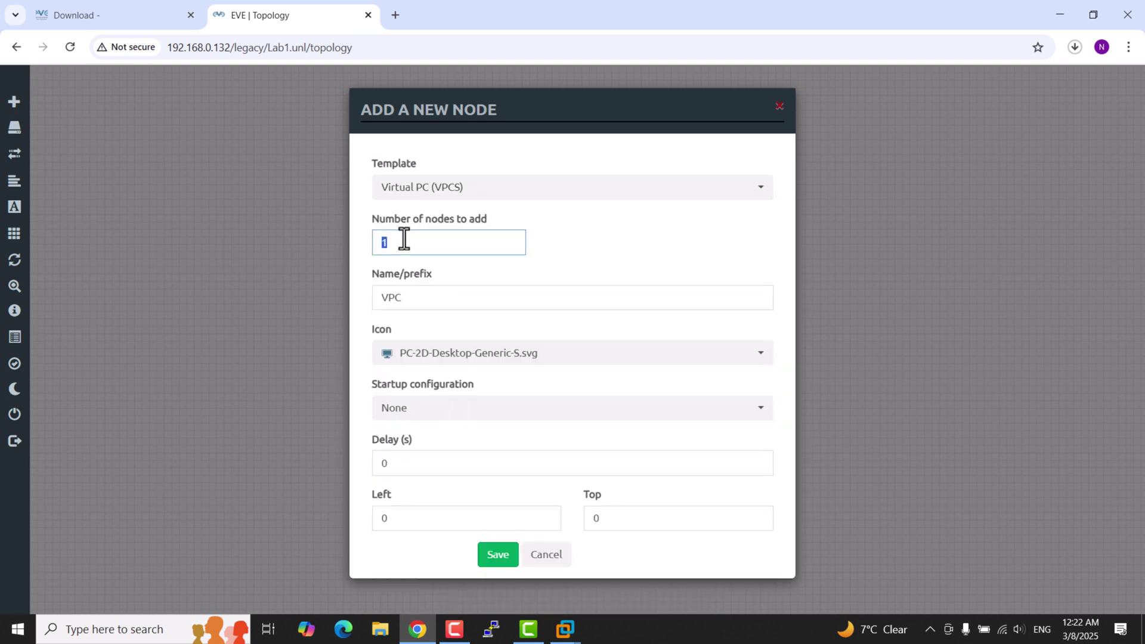
type("2")
left_click(498, 554)
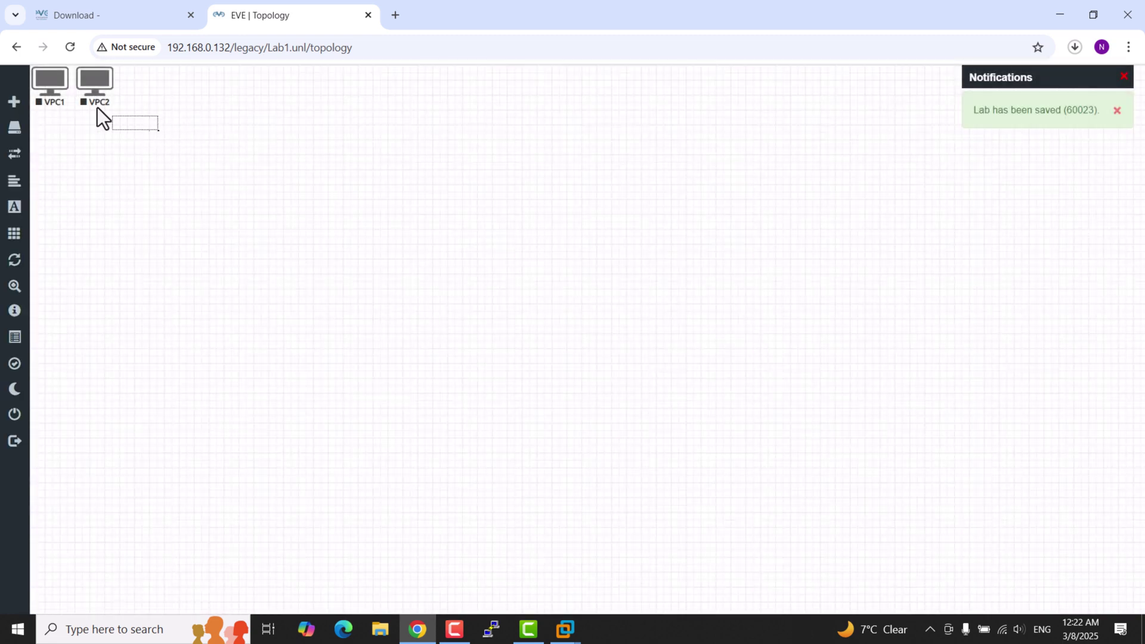
Move VPC1 and VPC2 to the canvas centre, spaced side by side.
left_click_drag(97, 109, 466, 244)
left_click(437, 375)
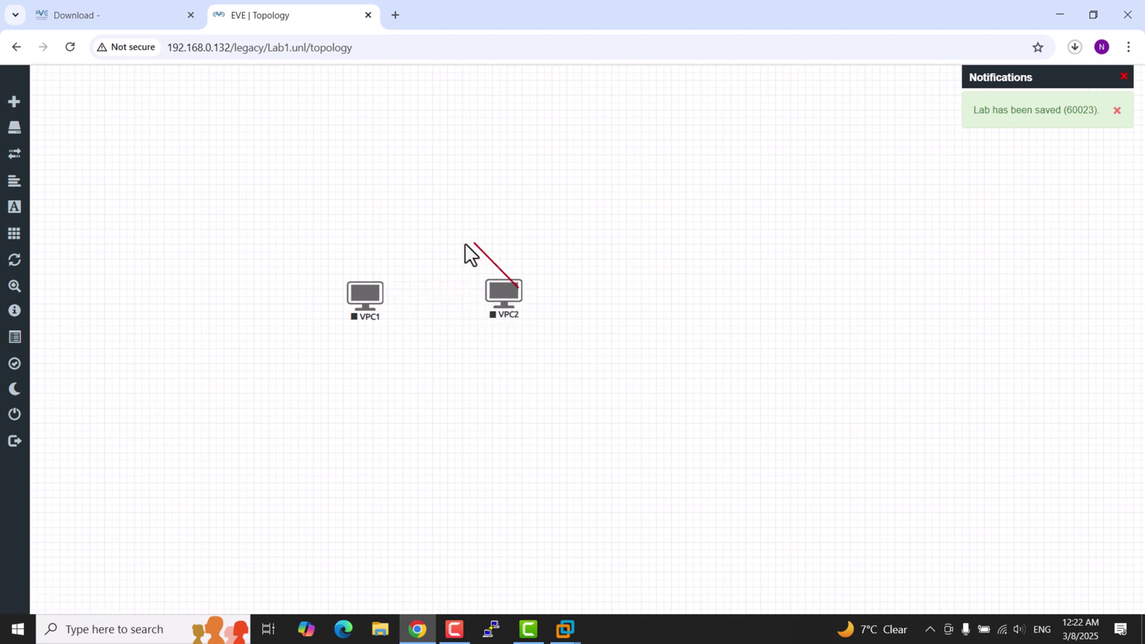
left_click_drag(378, 276, 366, 297)
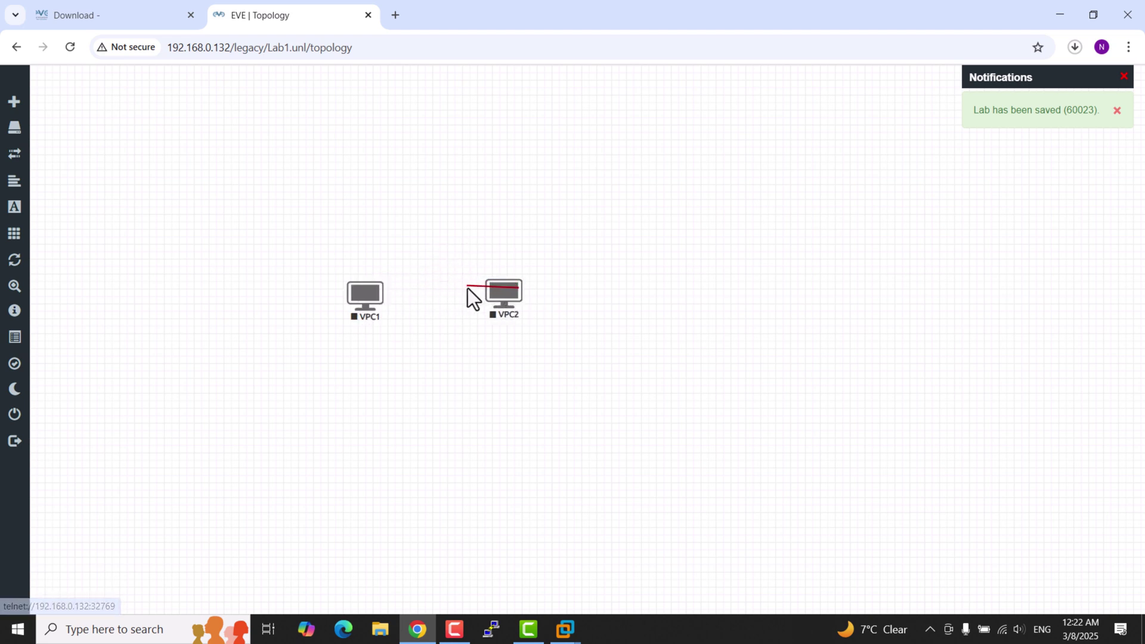
left_click_drag(504, 301, 514, 321)
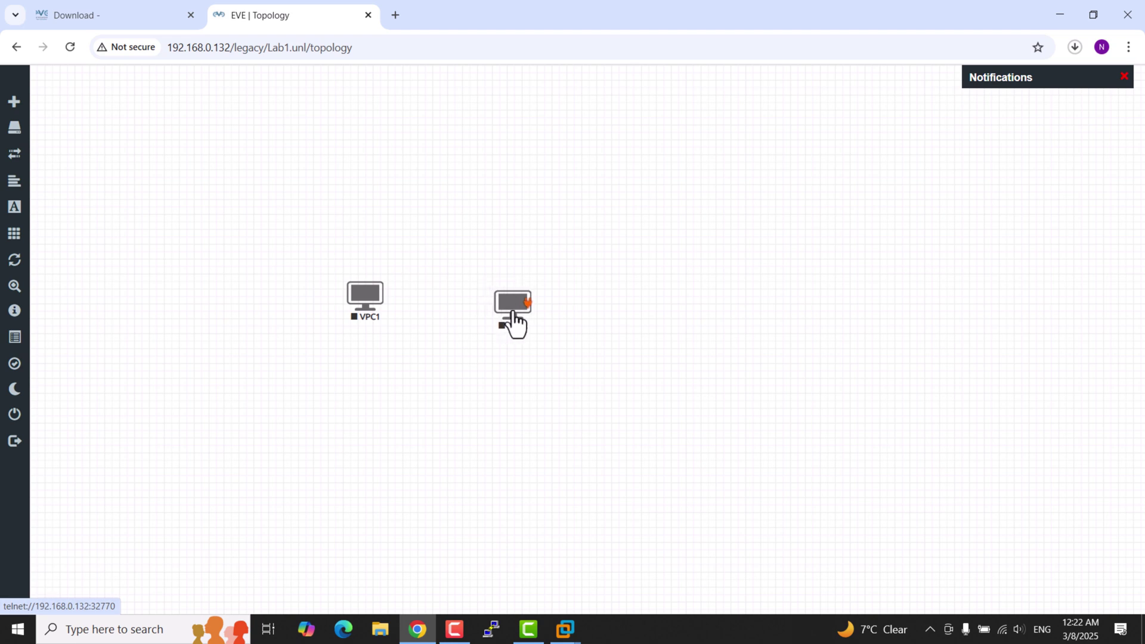
Add a Management(Cloud0) network named Net from the canvas right-click menu.
right_click(429, 130)
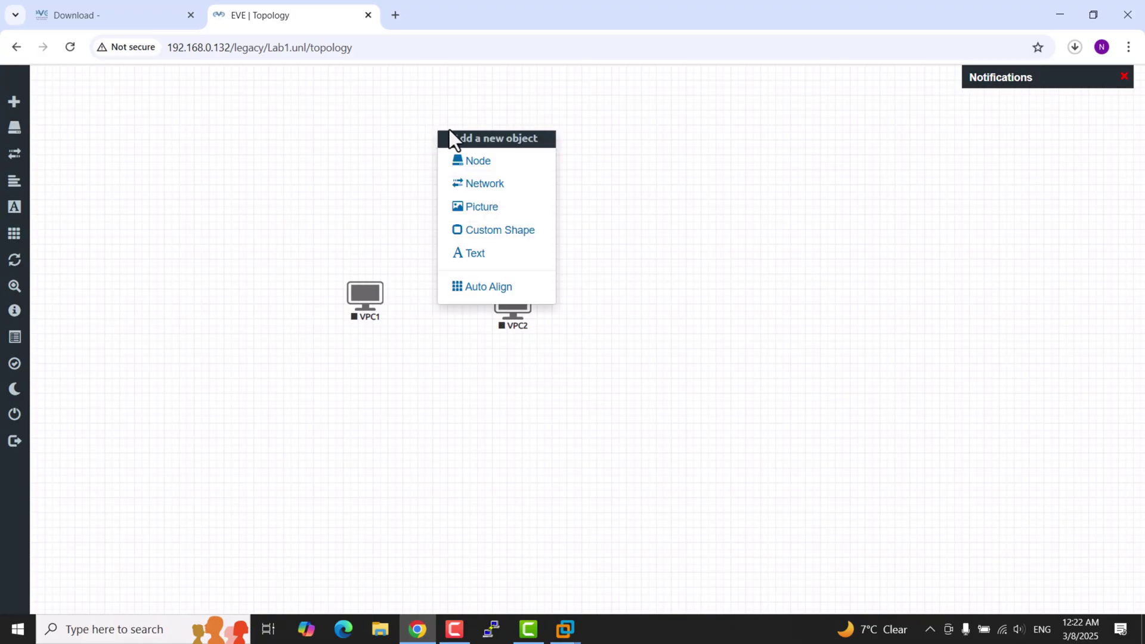
left_click(481, 185)
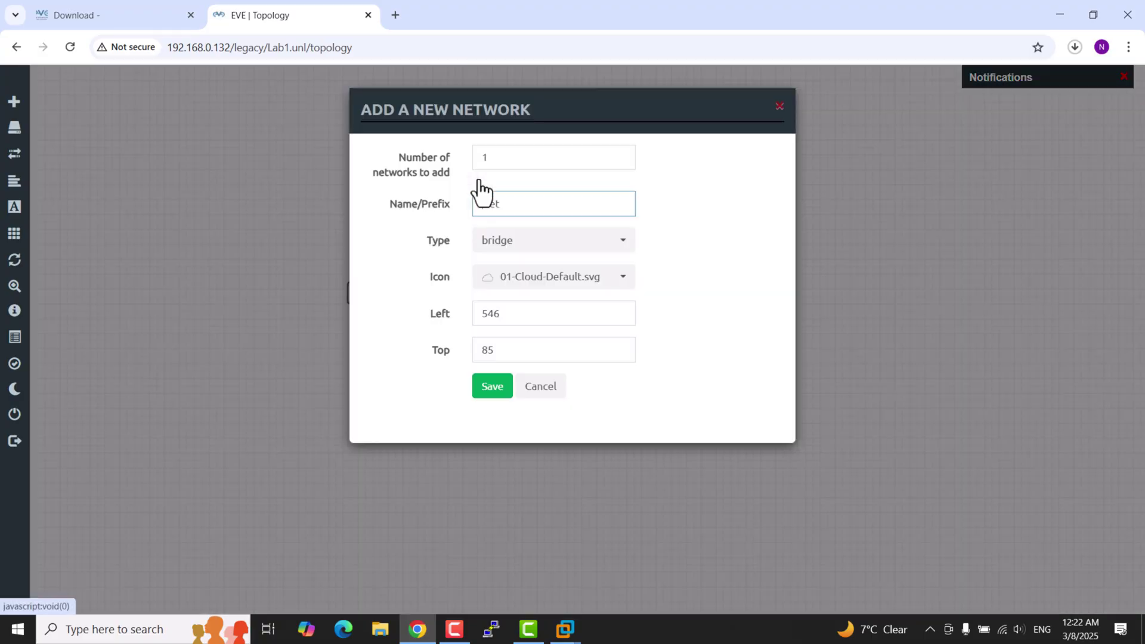
left_click(606, 249)
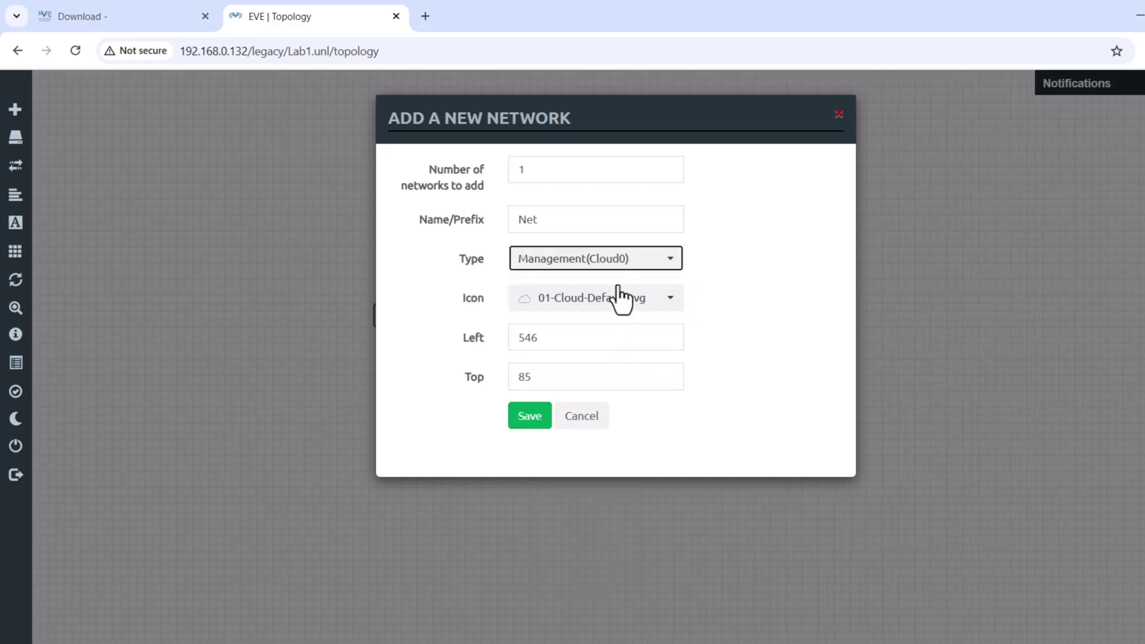
left_click(529, 419)
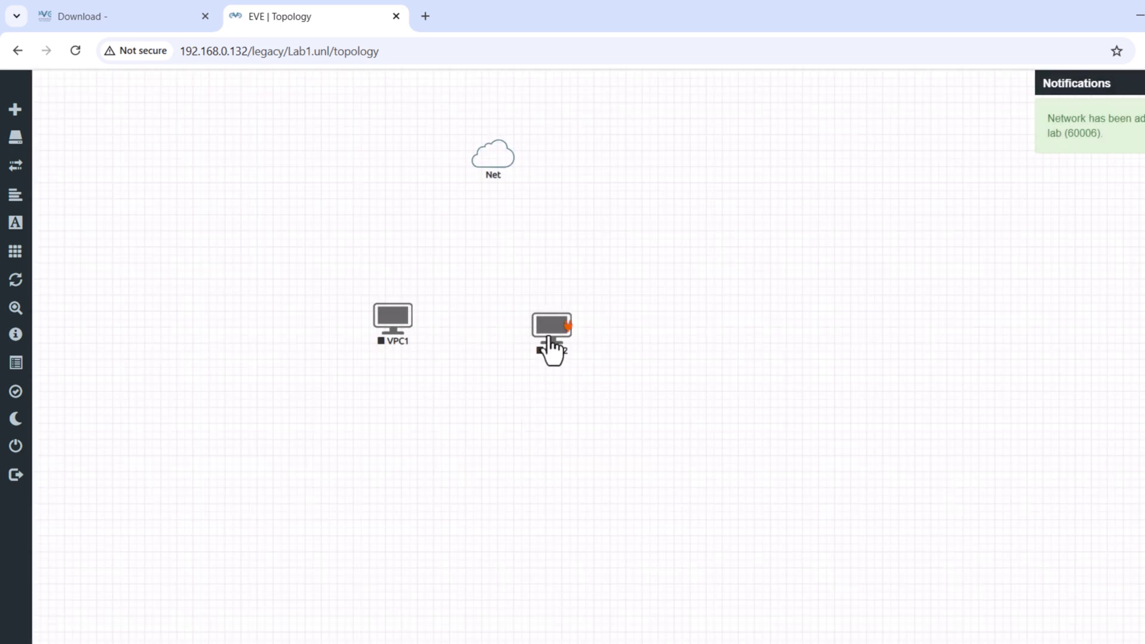
Connect VPC2's eth0 to the Net cloud and start the VPC2 node.
mouse_move(567, 327)
left_click_drag(568, 325, 492, 168)
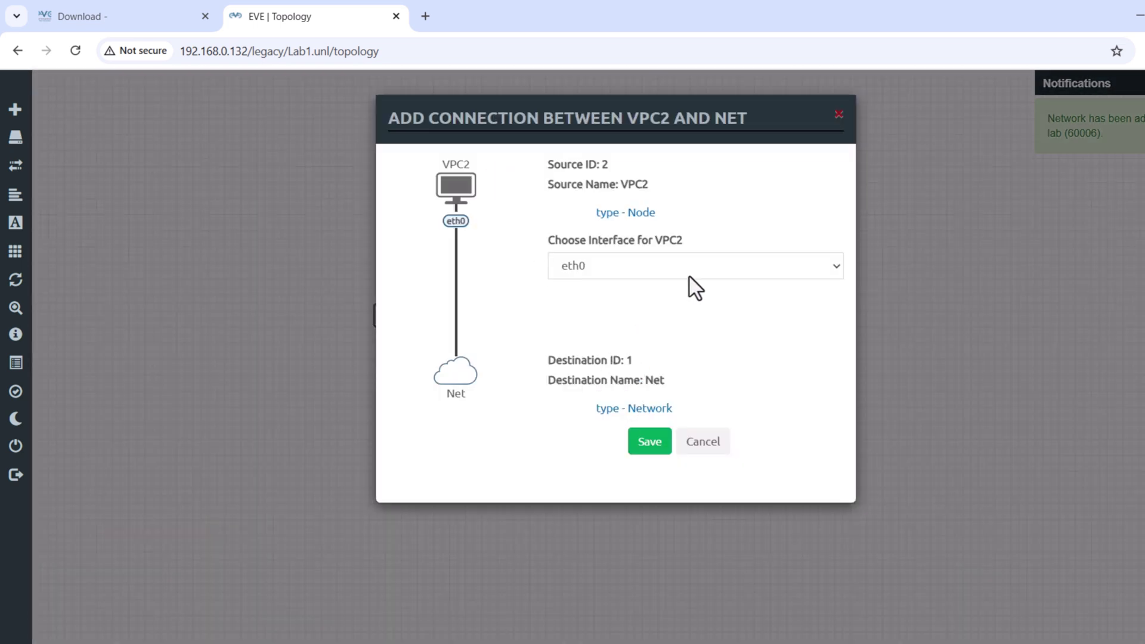
left_click(646, 447)
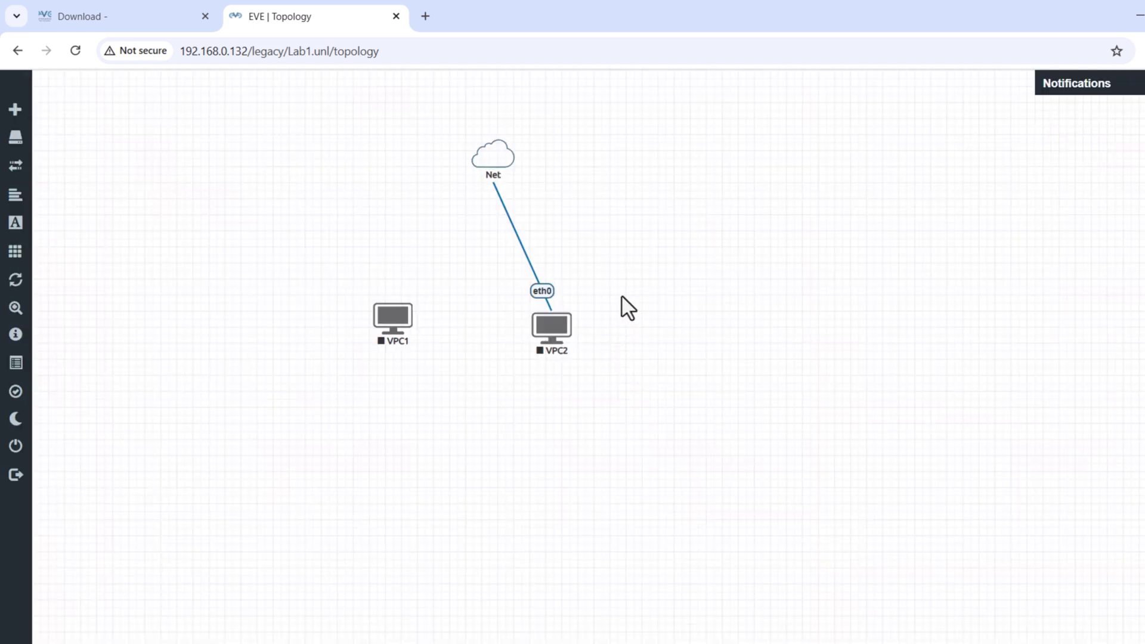
right_click(552, 327)
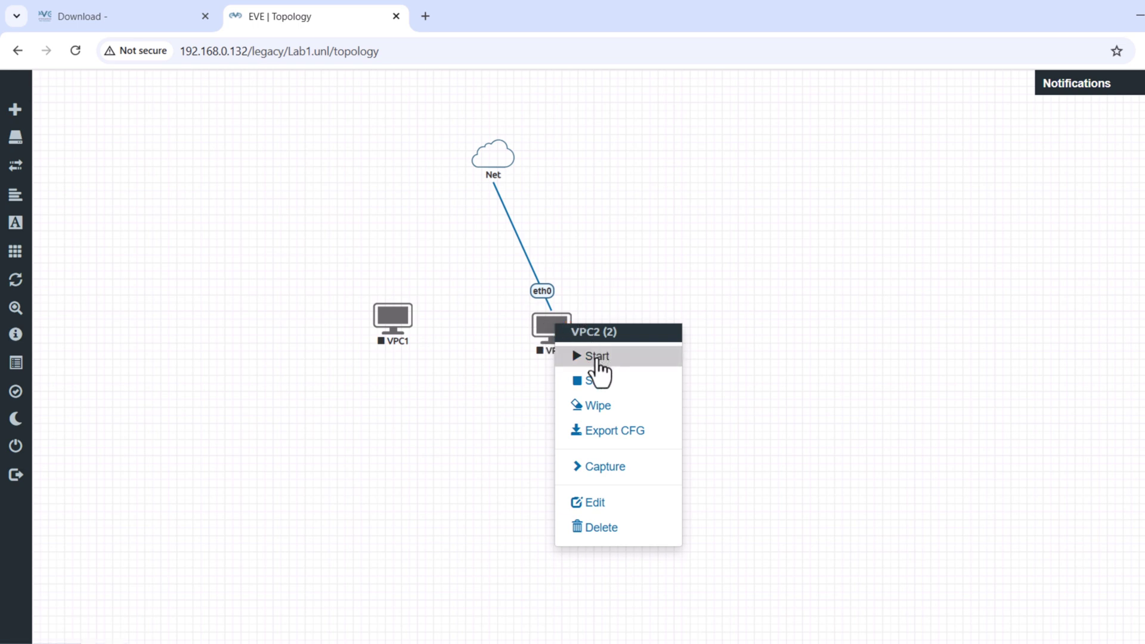
left_click(597, 357)
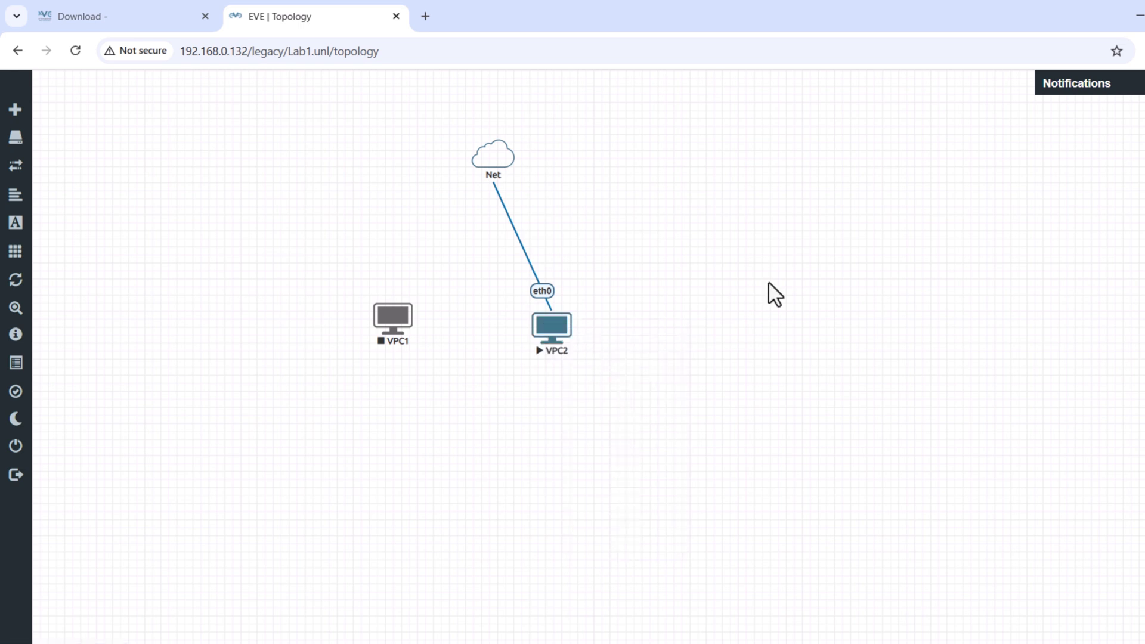
Try opening VPC2's console twice, allowing the console app, then minimize the browser.
left_click(554, 336)
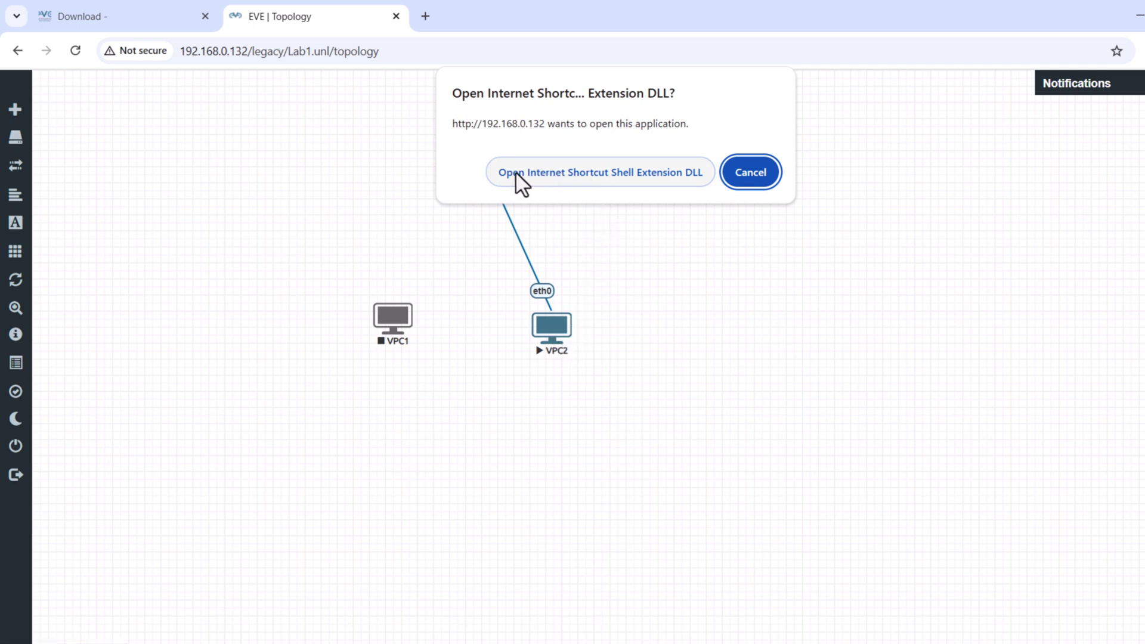
left_click(644, 173)
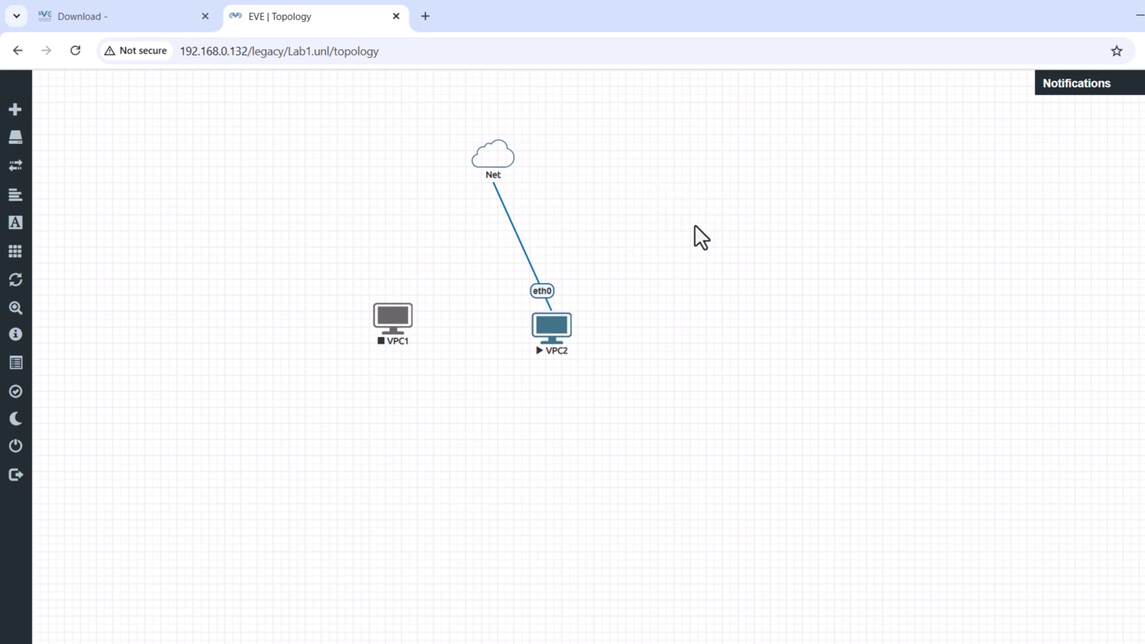
left_click(552, 337)
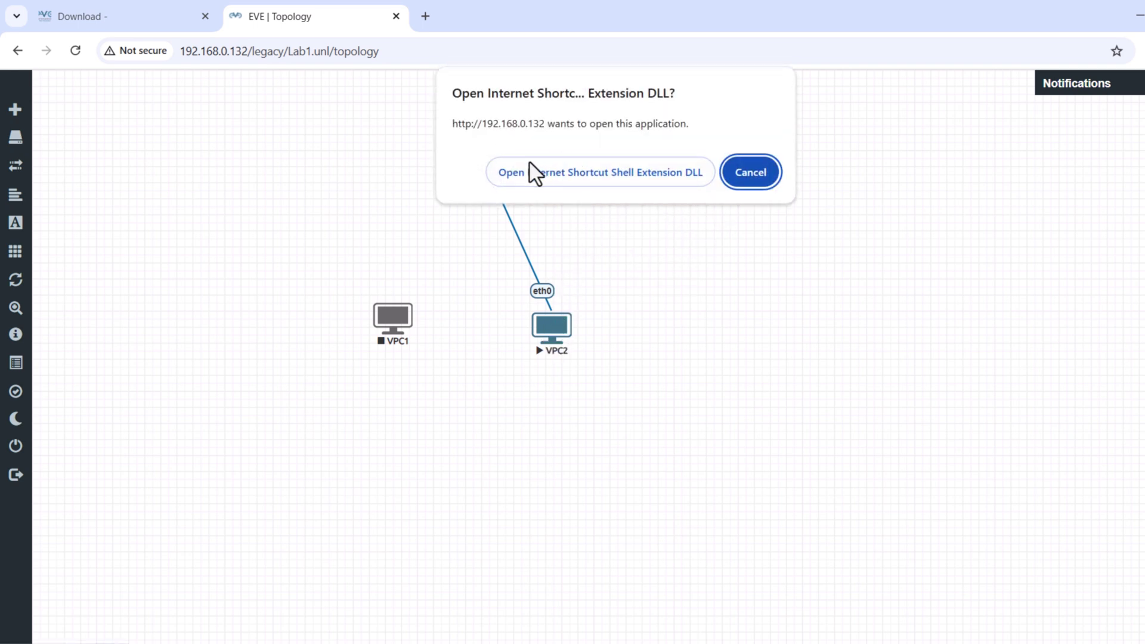
left_click(652, 174)
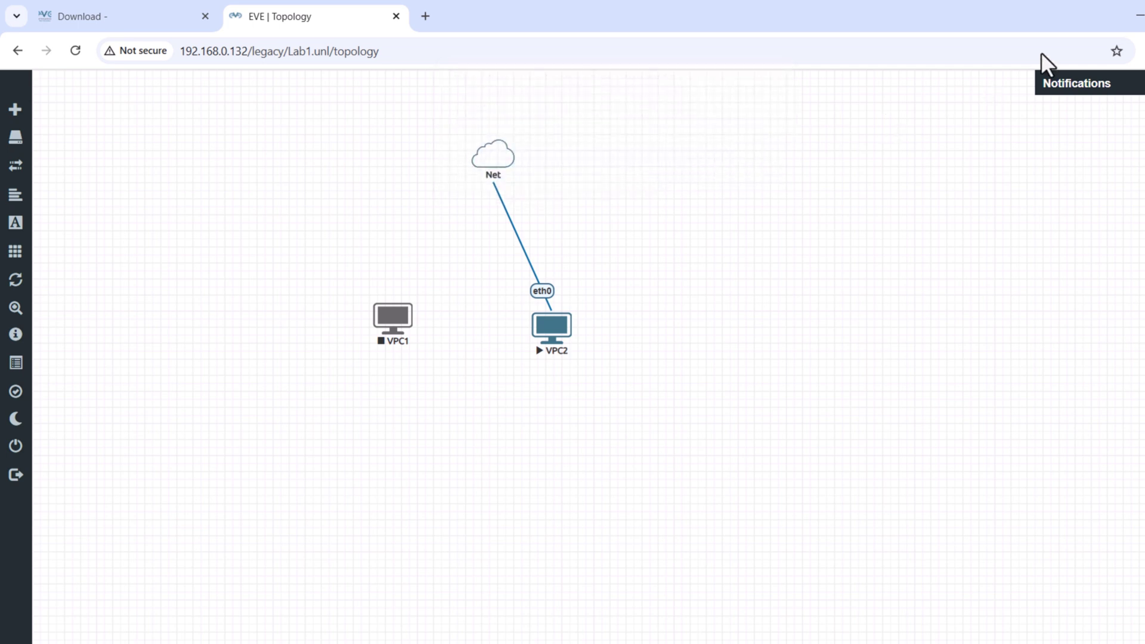
left_click(1137, 16)
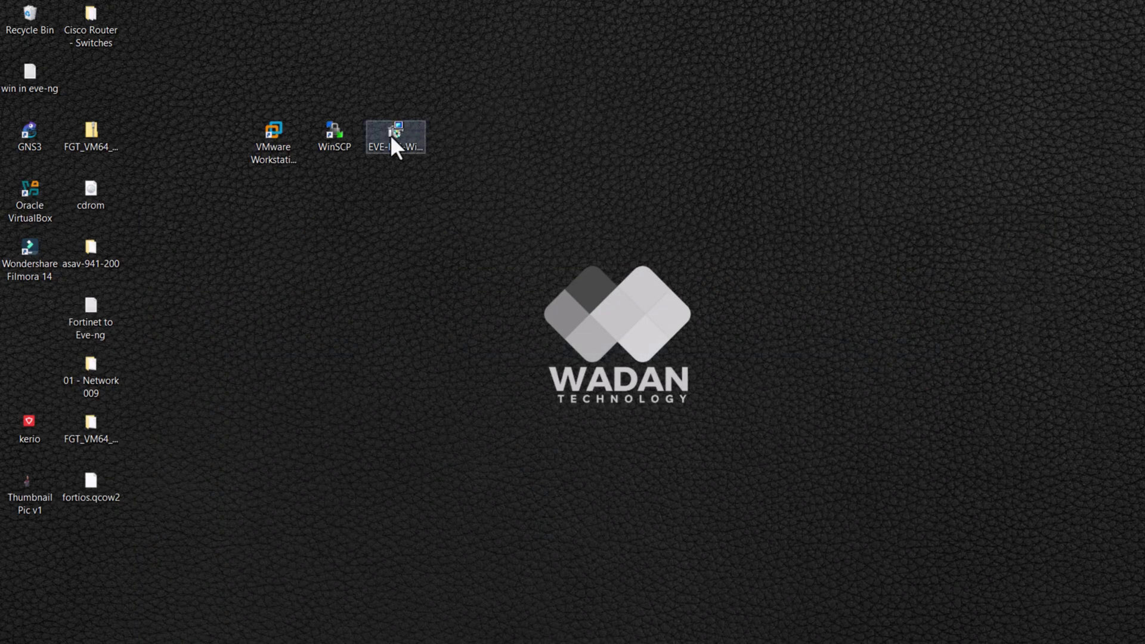
Run the EVE-NG client pack installer with default components.
right_click(390, 134)
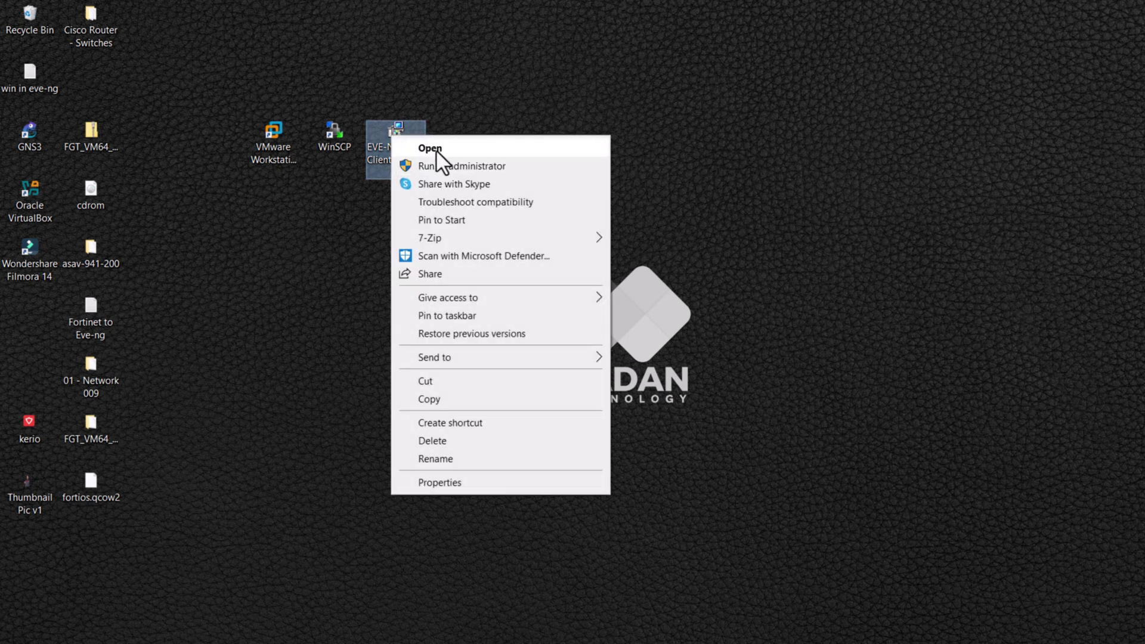
left_click(435, 150)
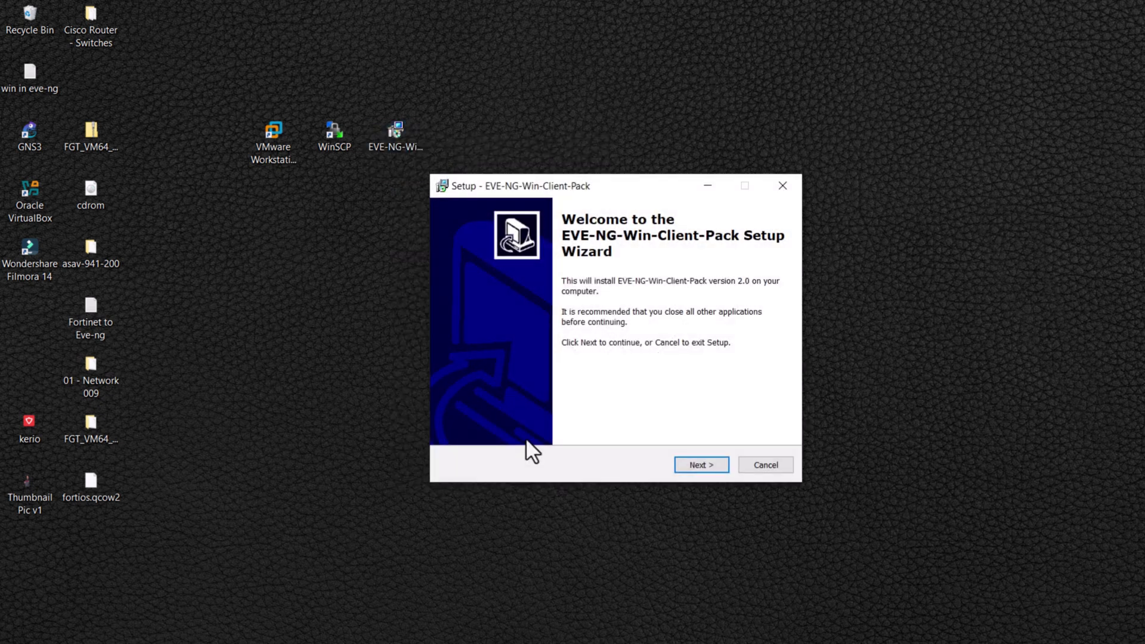
left_click(696, 464)
left_click(699, 460)
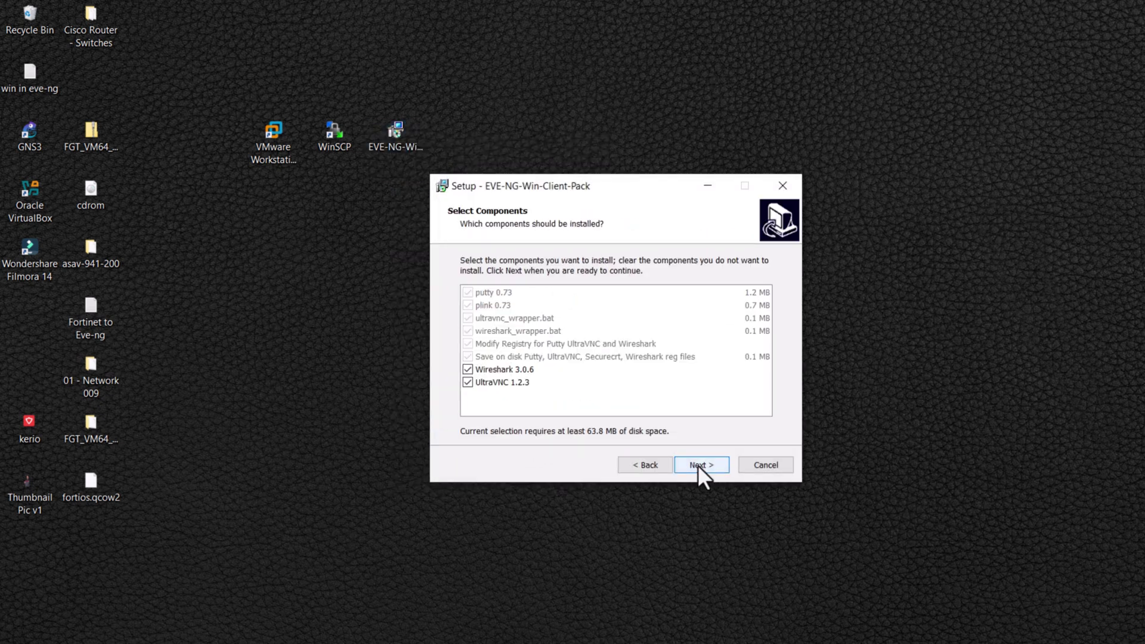
left_click(697, 465)
Install UltraVNC with the full component selection, accepting its license.
left_click(647, 369)
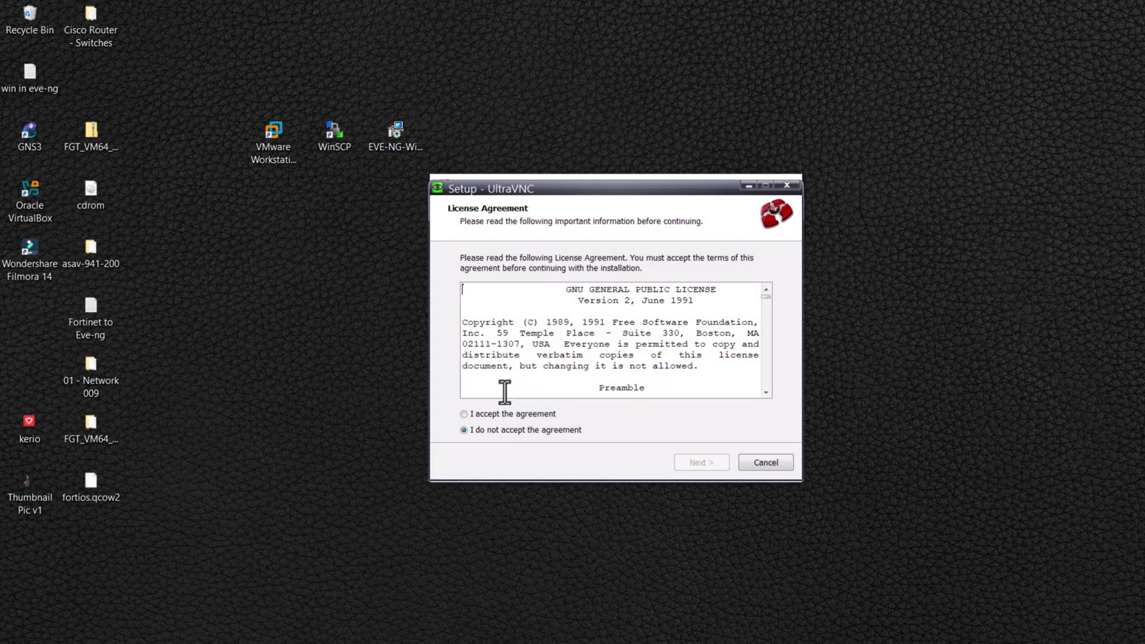
left_click(464, 414)
left_click(703, 461)
left_click(703, 461)
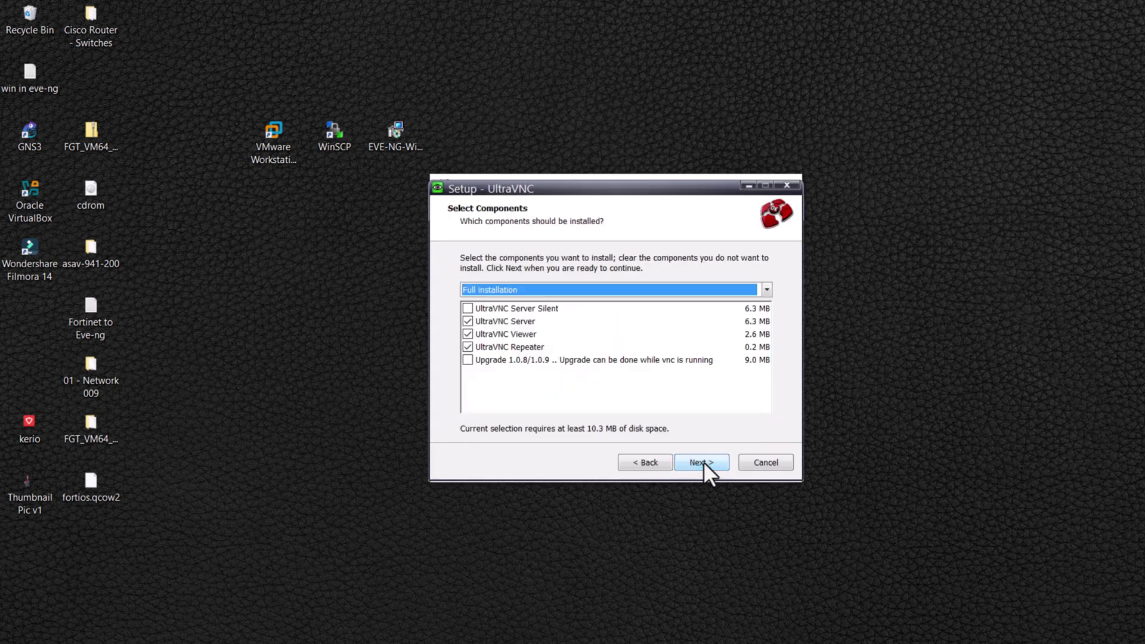
left_click(703, 462)
left_click(703, 461)
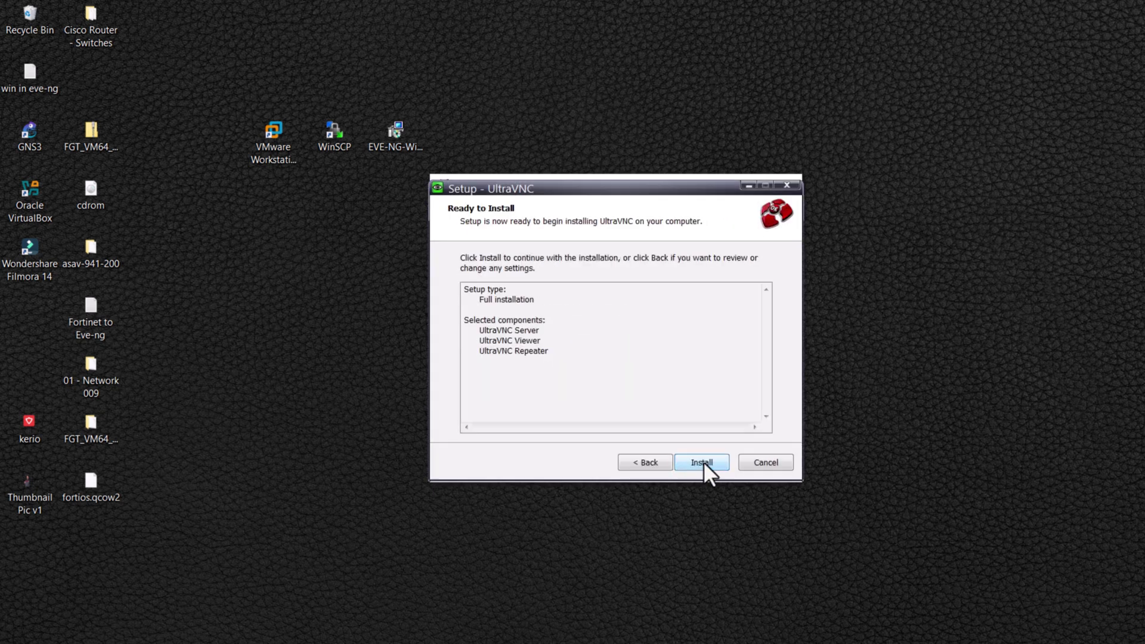
left_click(703, 461)
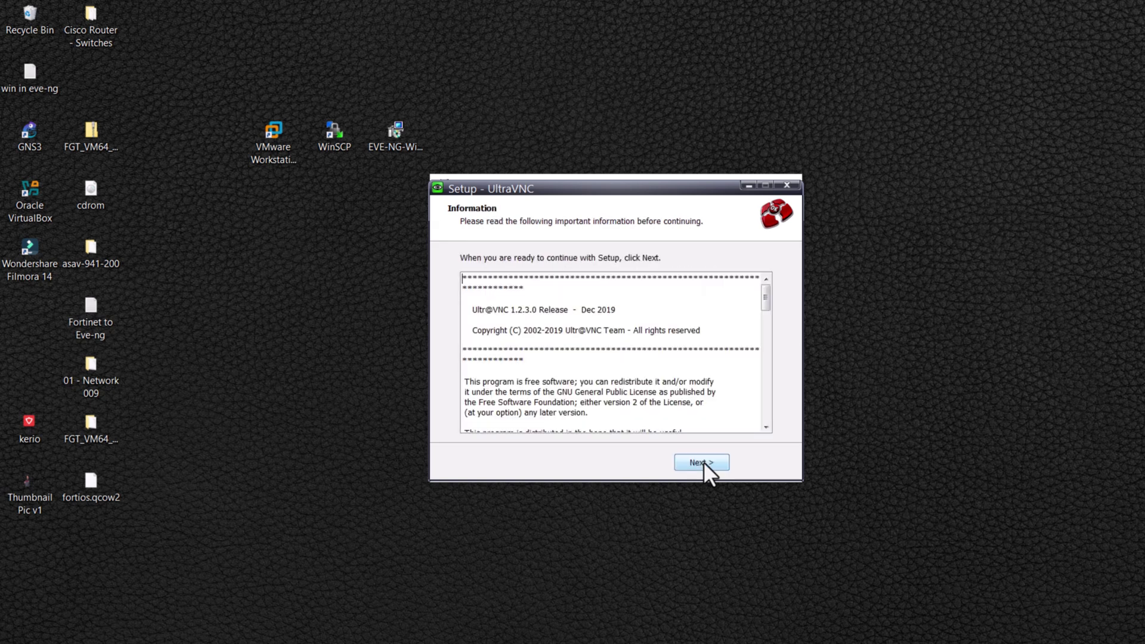
left_click(703, 462)
left_click(703, 461)
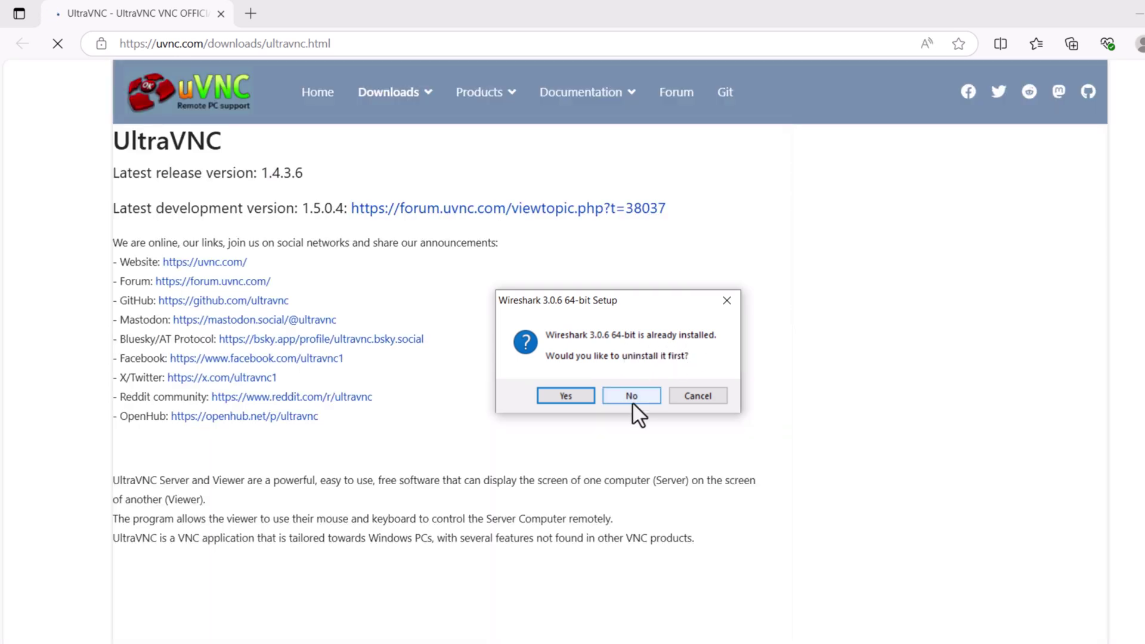
Keep the existing Wireshark, install Wireshark 3.0.6 with defaults, and finish the client pack setup.
left_click(632, 397)
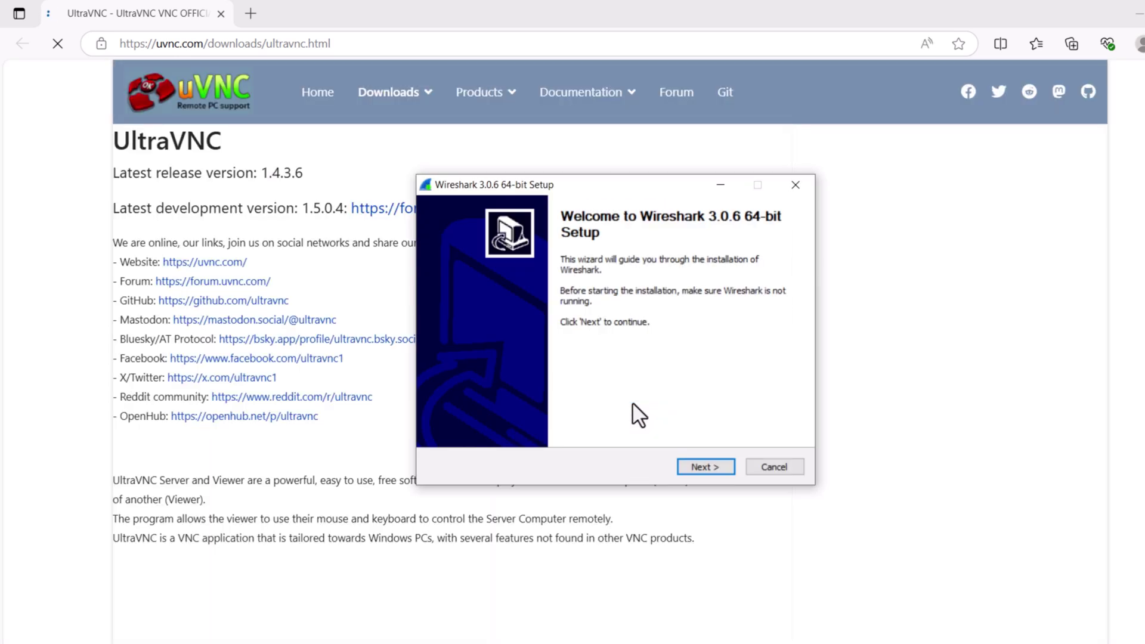
left_click(710, 460)
left_click(709, 463)
left_click(710, 463)
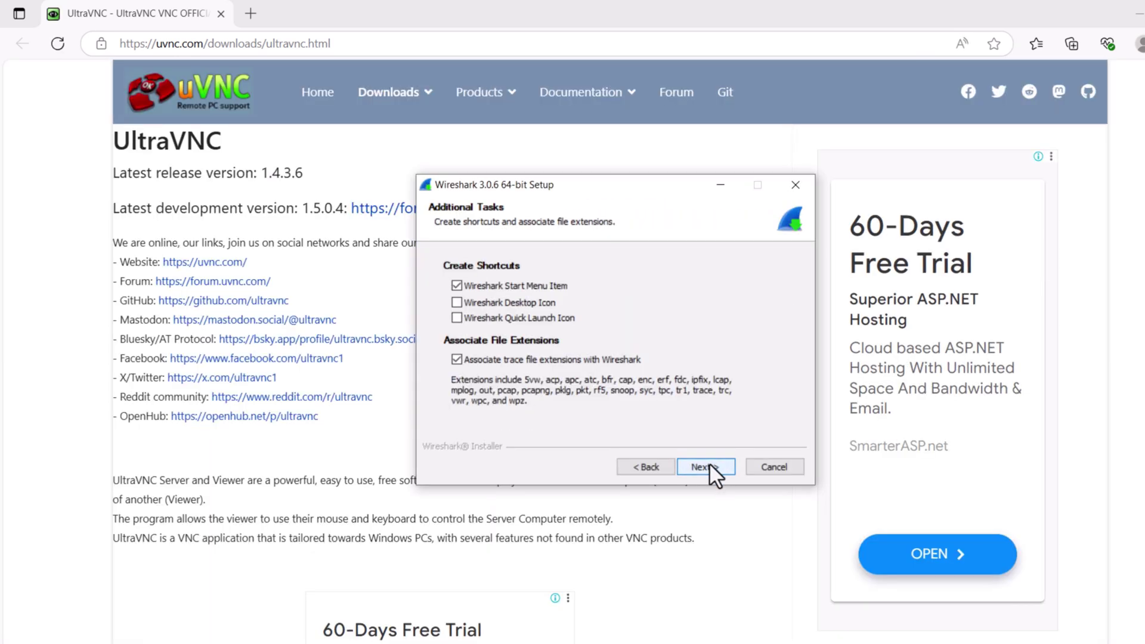
left_click(709, 463)
left_click(709, 462)
left_click(710, 463)
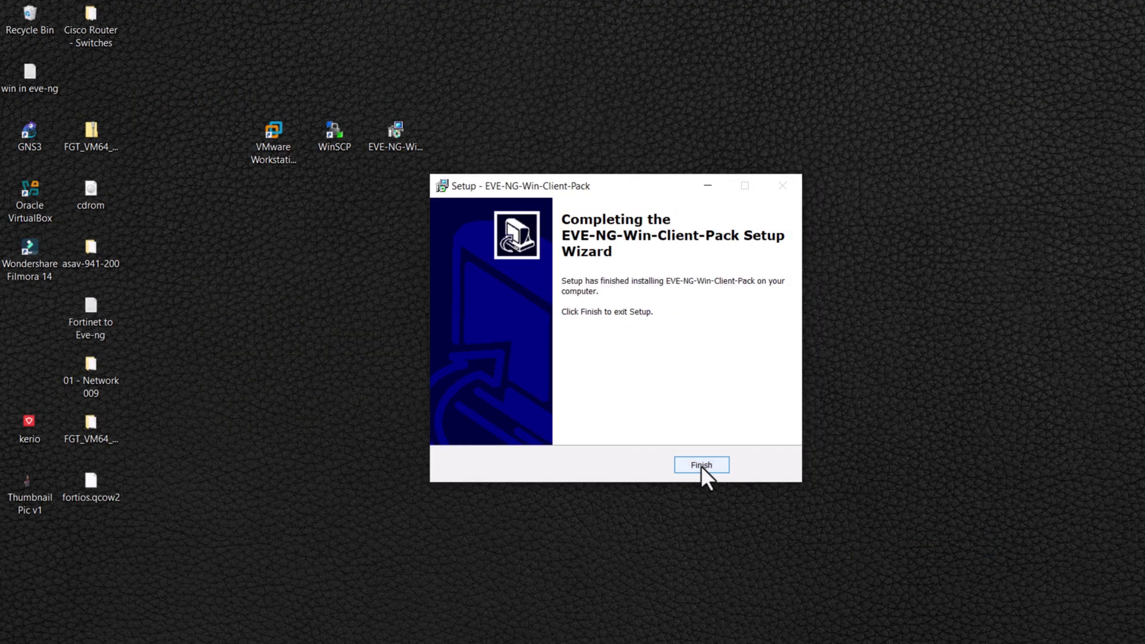
left_click(700, 464)
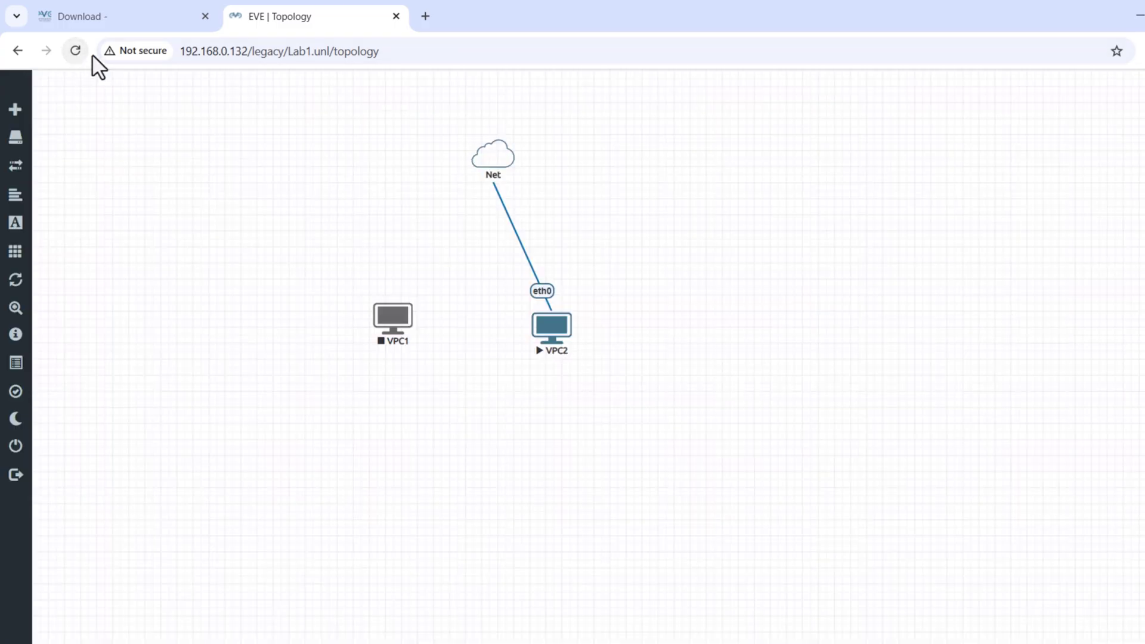
Open VPC2's telnet console and run show to view its addressing.
left_click(557, 328)
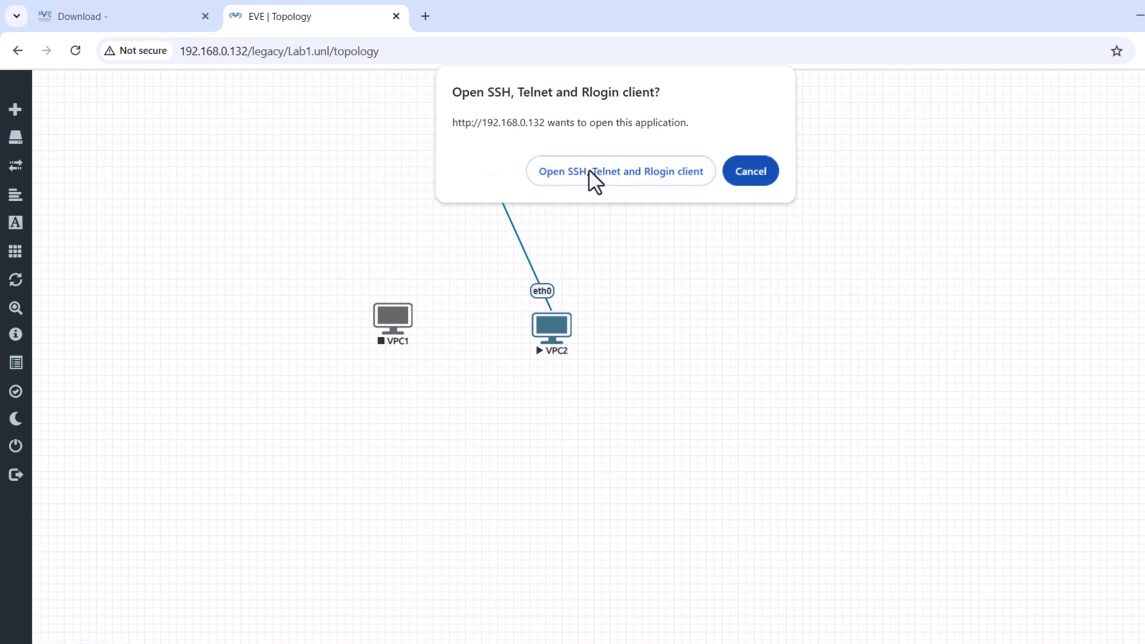
left_click(588, 171)
left_click_drag(350, 167, 799, 128)
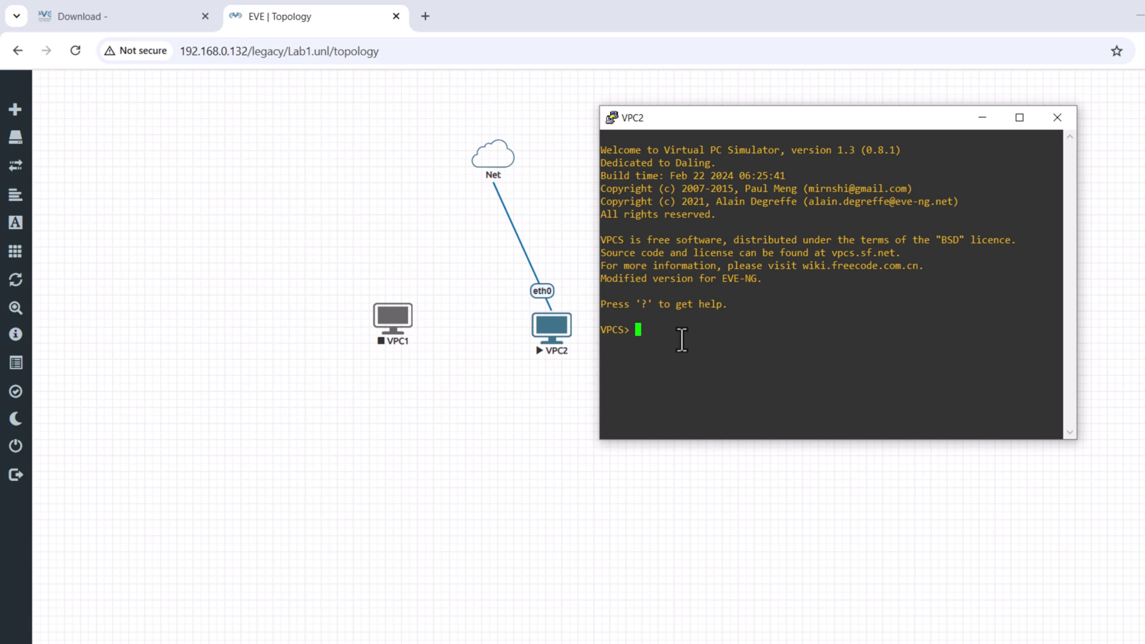
type("show")
key("Return")
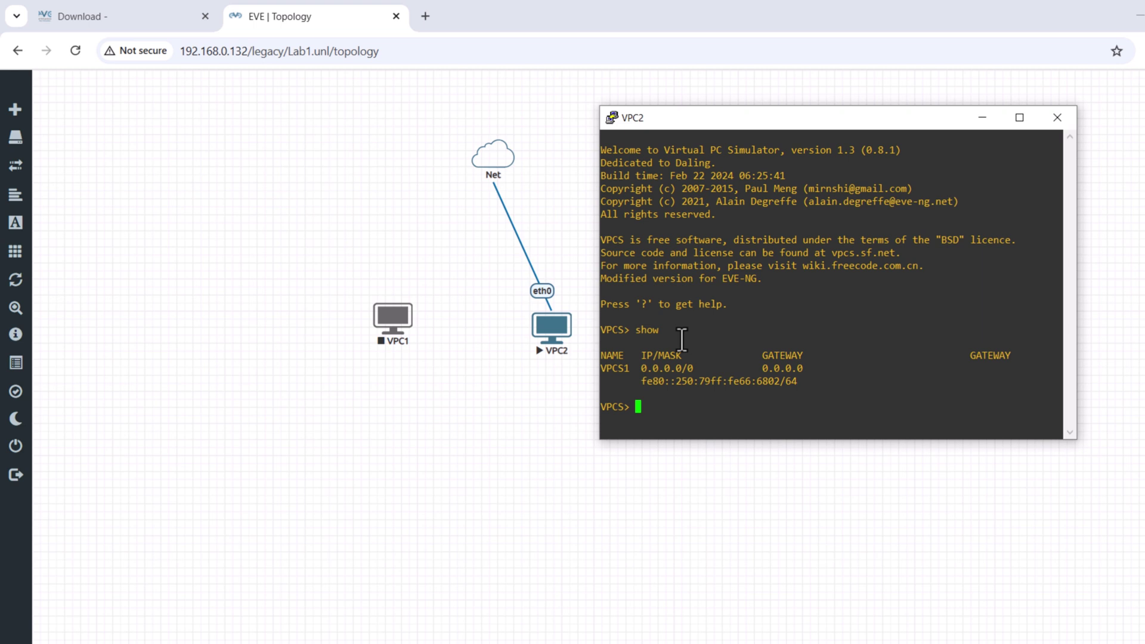
Obtain a DHCP address for VPC2 with ip dhcp, receiving 192.168.0.133/24.
type("ip dhcp")
key("Return")
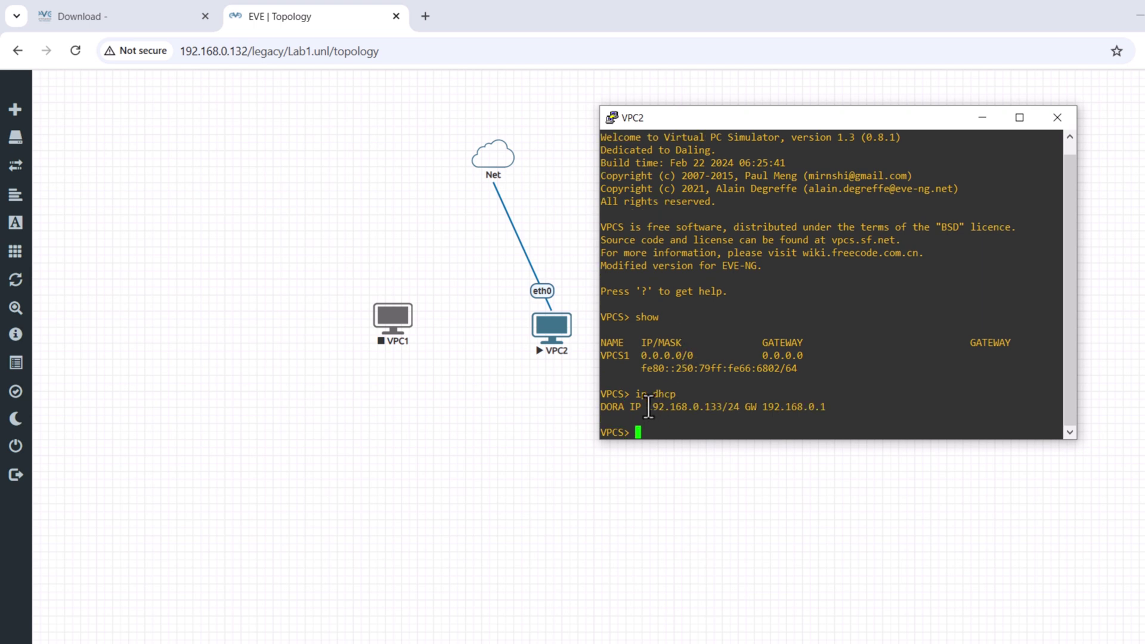
left_click_drag(647, 407, 828, 411)
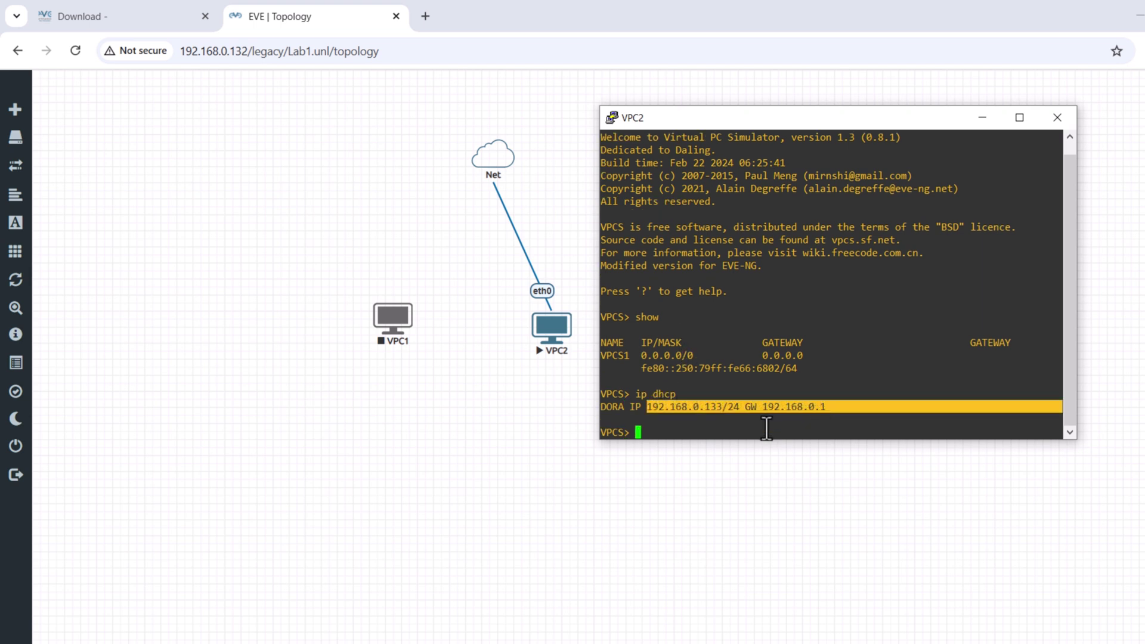
left_click(746, 436)
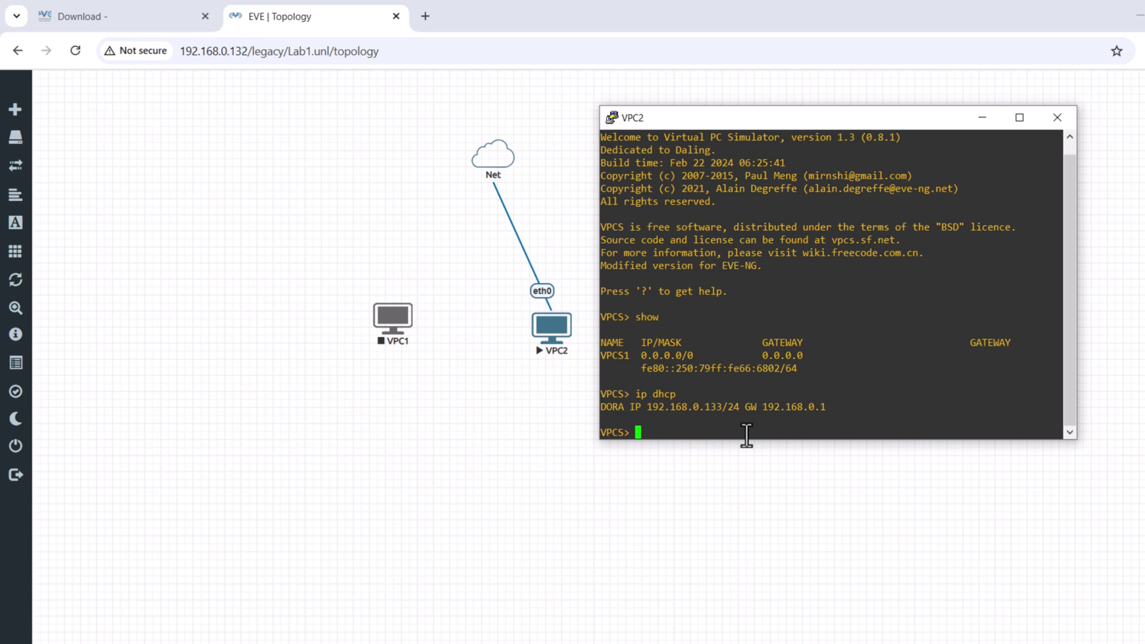
Ping 8.8.8.8 from VPC2 successfully, then start VPC1.
type("ping 8.8.8.8")
key("Return")
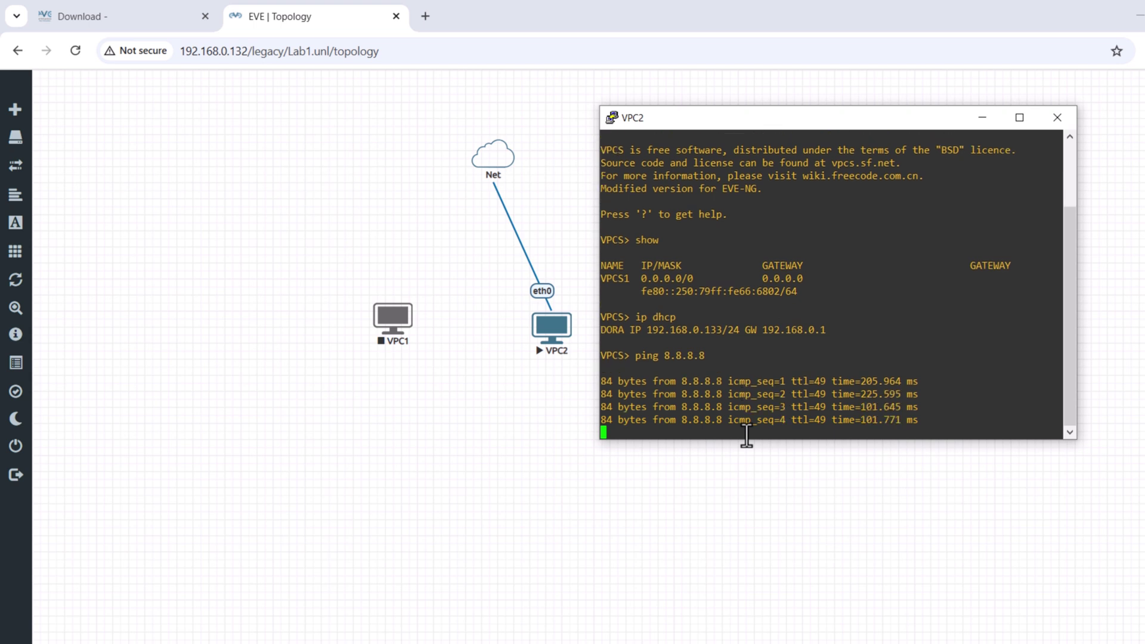
left_click(409, 335)
In VPC1's console, check addressing with show, then get DHCP address 192.168.0.131/24 via ip dhcp.
left_click(632, 179)
left_click_drag(289, 46, 883, 195)
type("show")
key("Return")
key("Return")
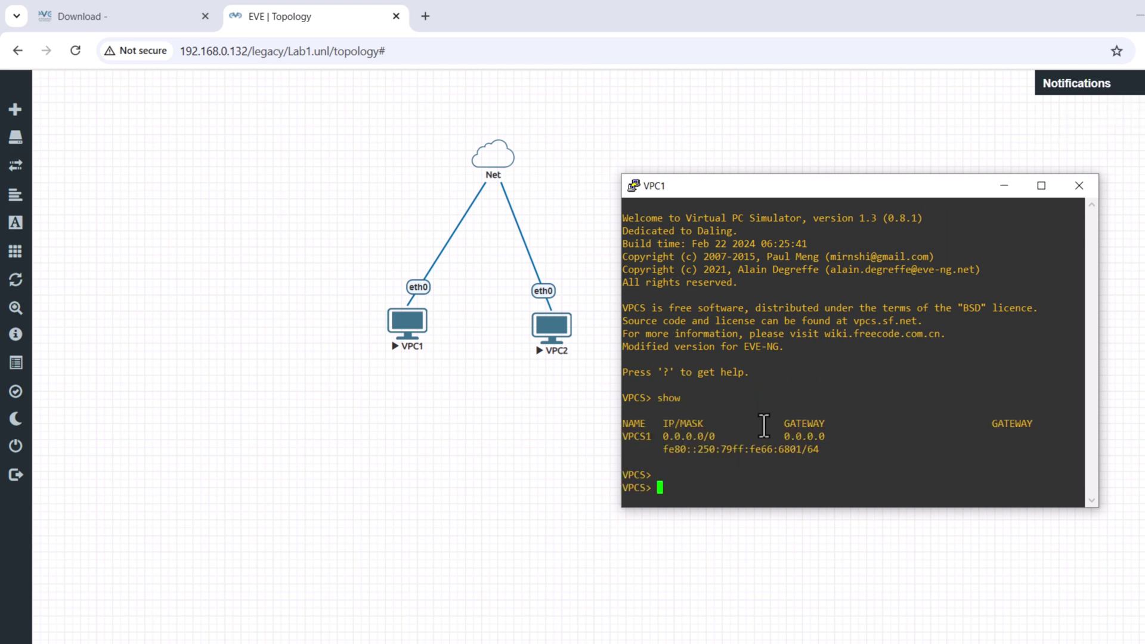
key("Return")
type("ip dhcp")
key("Return")
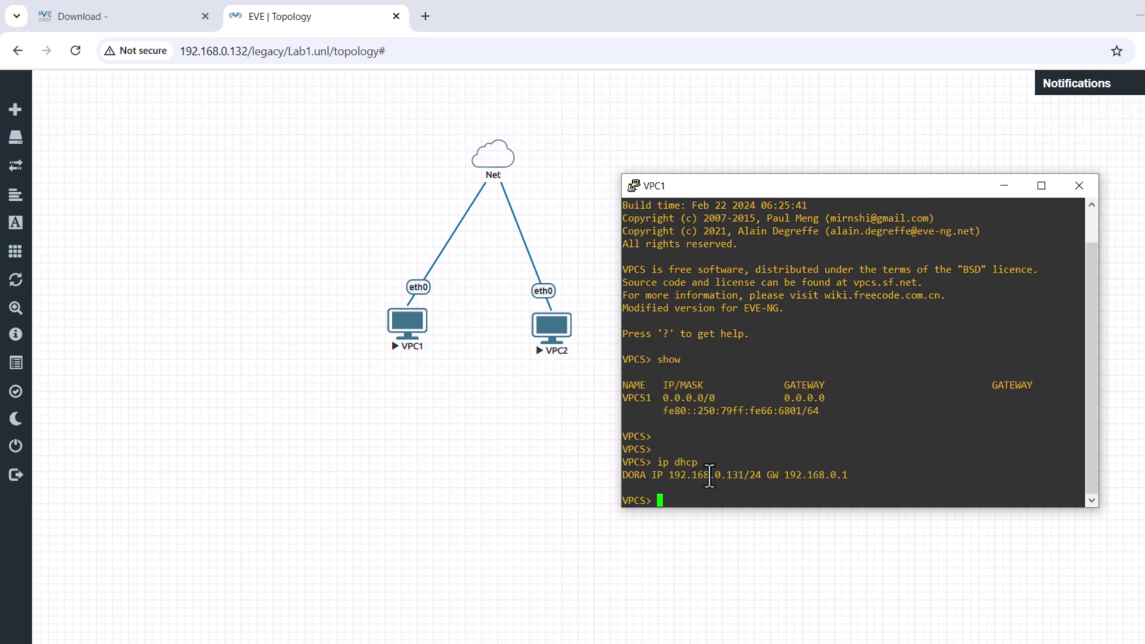
left_click_drag(623, 475, 837, 477)
left_click(680, 500)
Ping 192.168.0.132 from VPC1 successfully, then close the VPC1 console.
type("ping 192.16")
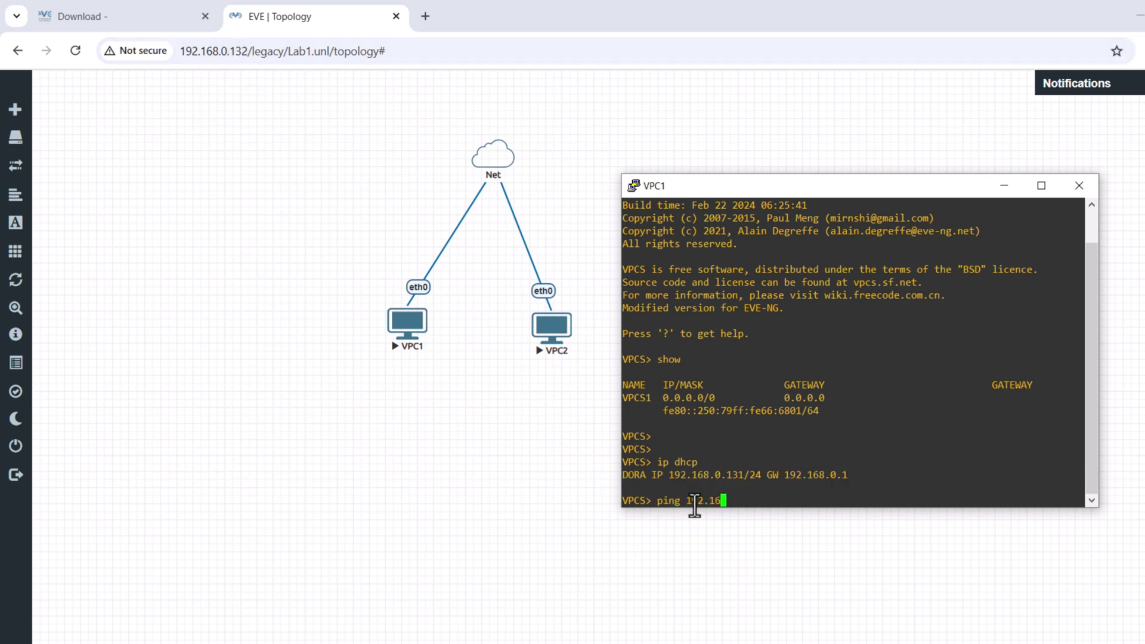
type("8.0.132")
key("Return")
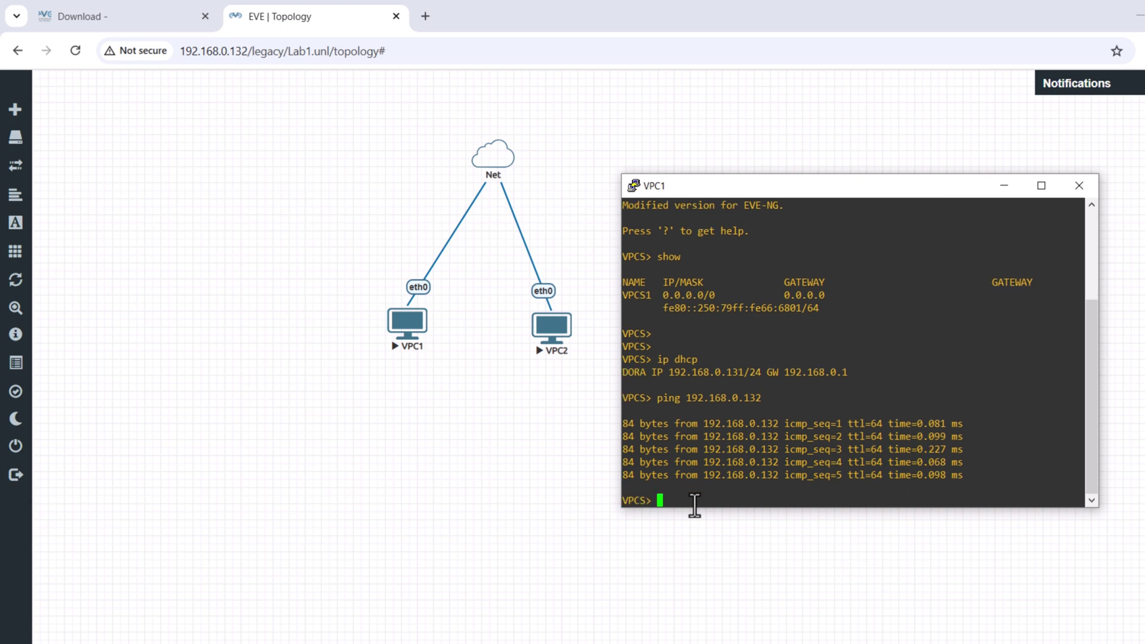
key("alt+F4")
left_click(623, 398)
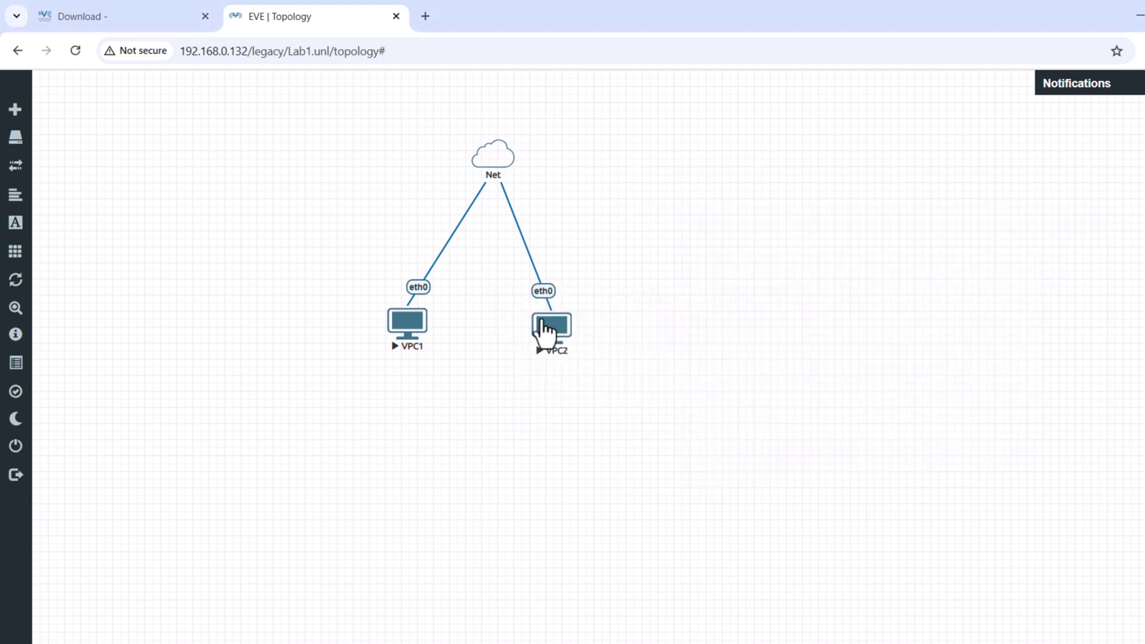
Stop the VPC2 and VPC1 nodes in the lab topology.
right_click(553, 328)
left_click(586, 352)
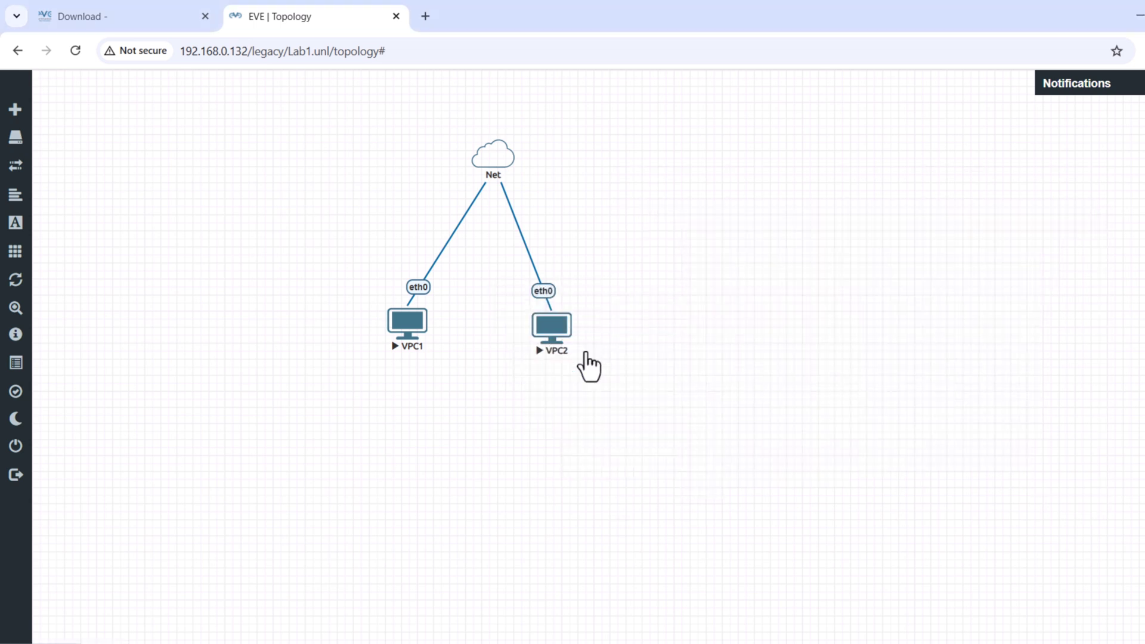
right_click(404, 329)
left_click(448, 355)
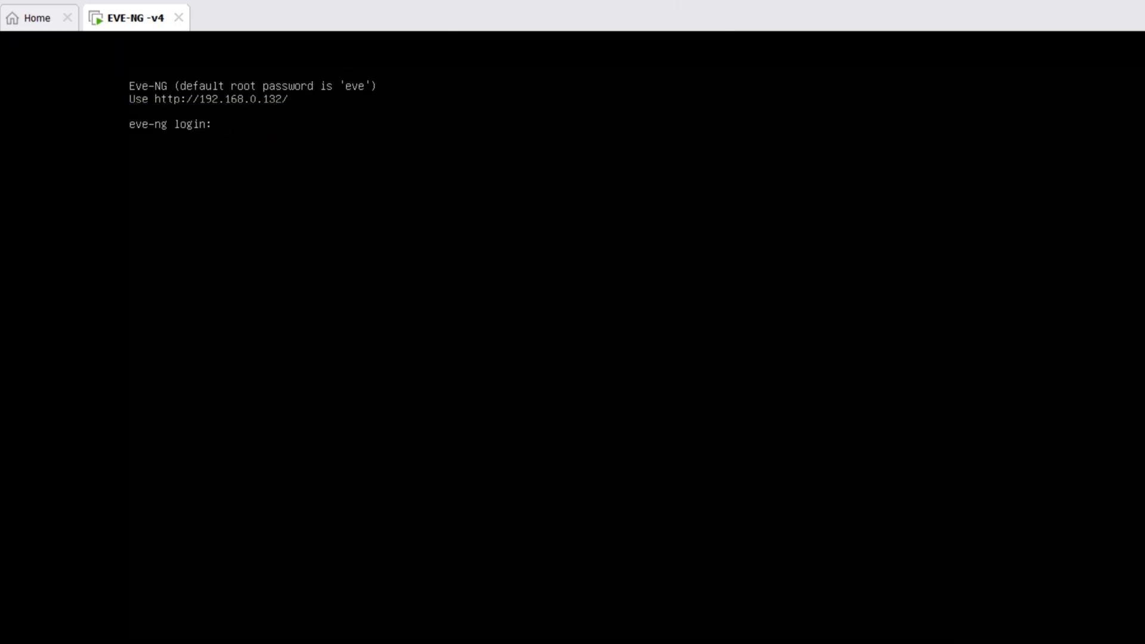
Log into the EVE-NG-v4 VM as root and run 'sudo apt update'.
type("root")
key("Return")
key("Return")
key("Return")
key("Return")
key("Return")
key("Return")
key("Return")
key("Return")
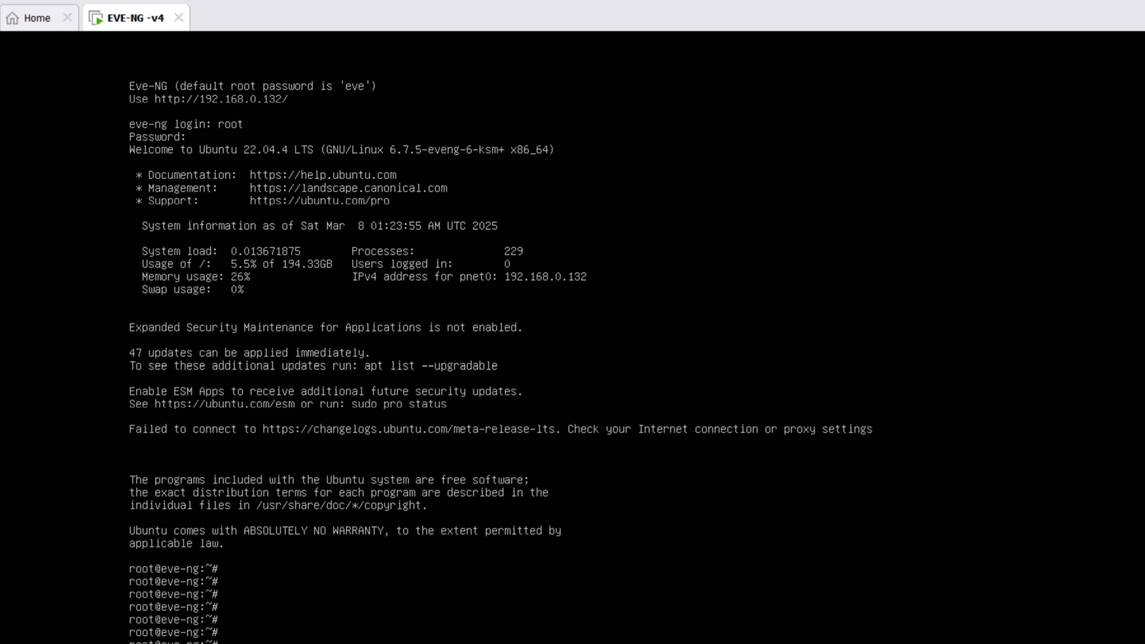
key("Return")
key("Return")
key("Return")
type("sudo apt update")
key("Return")
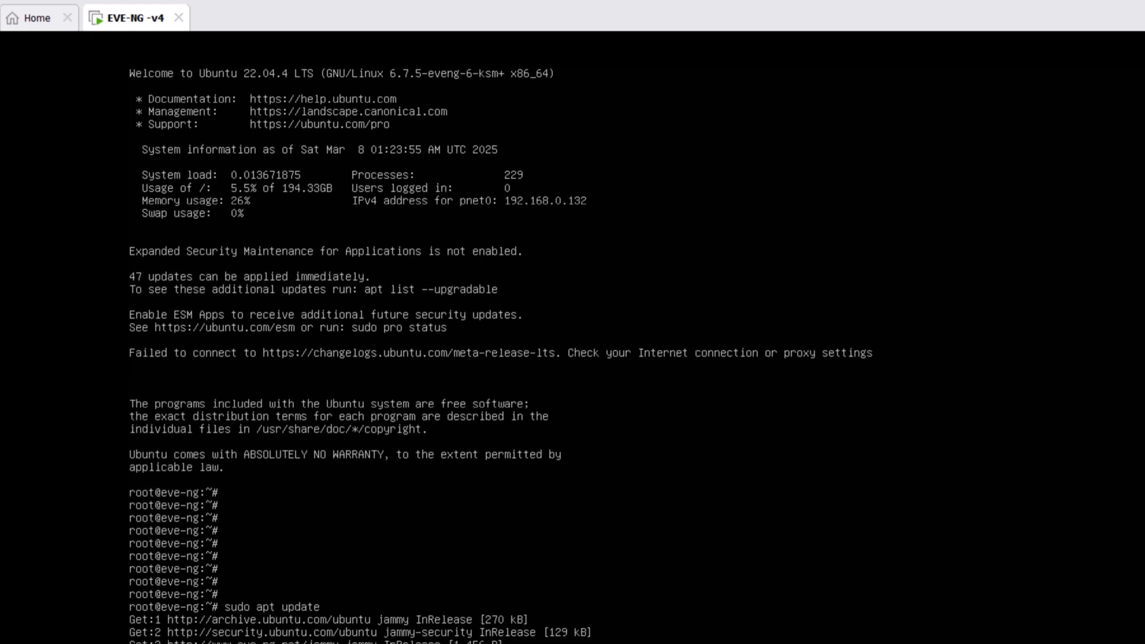